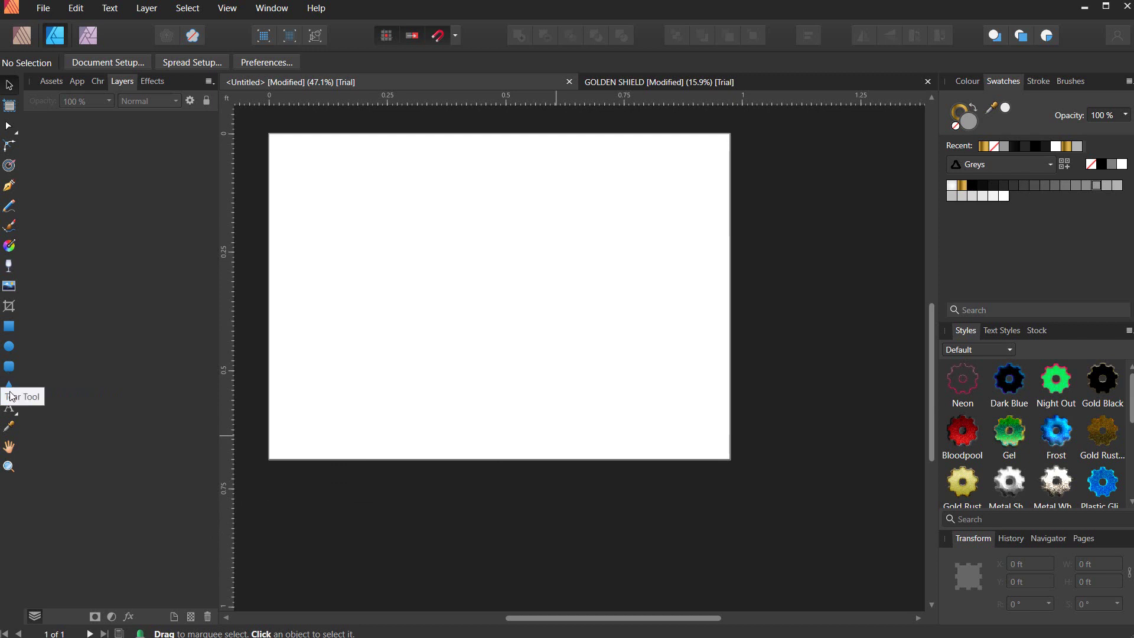
- Draw an even-sided grey triangle in the upper middle of the page with the Triangle Tool
left_click(10, 368)
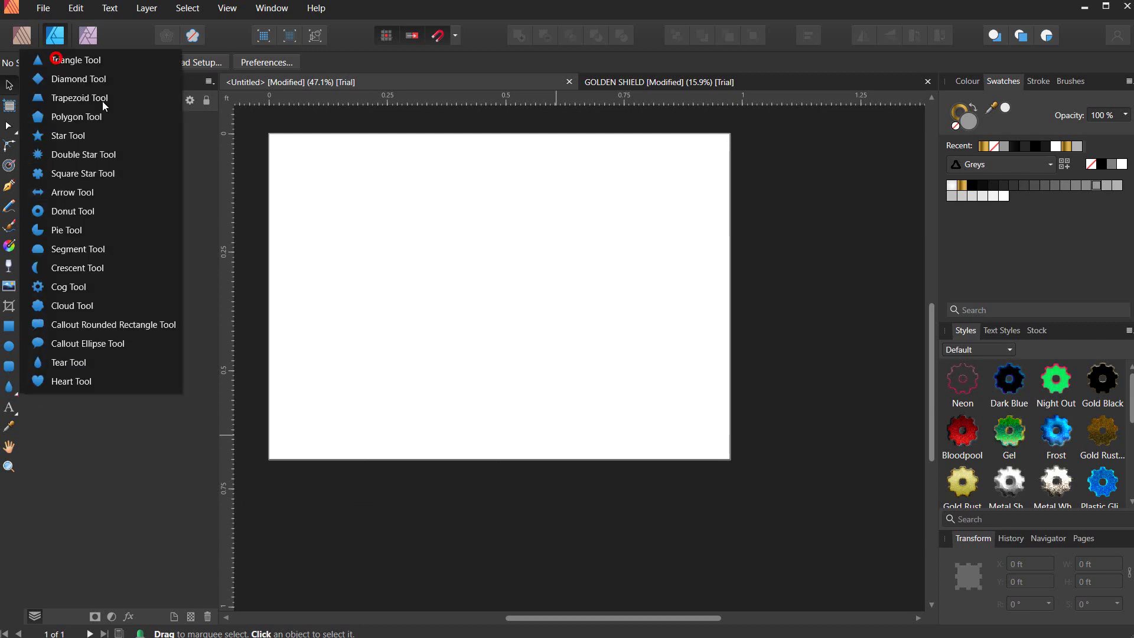
left_click(66, 59)
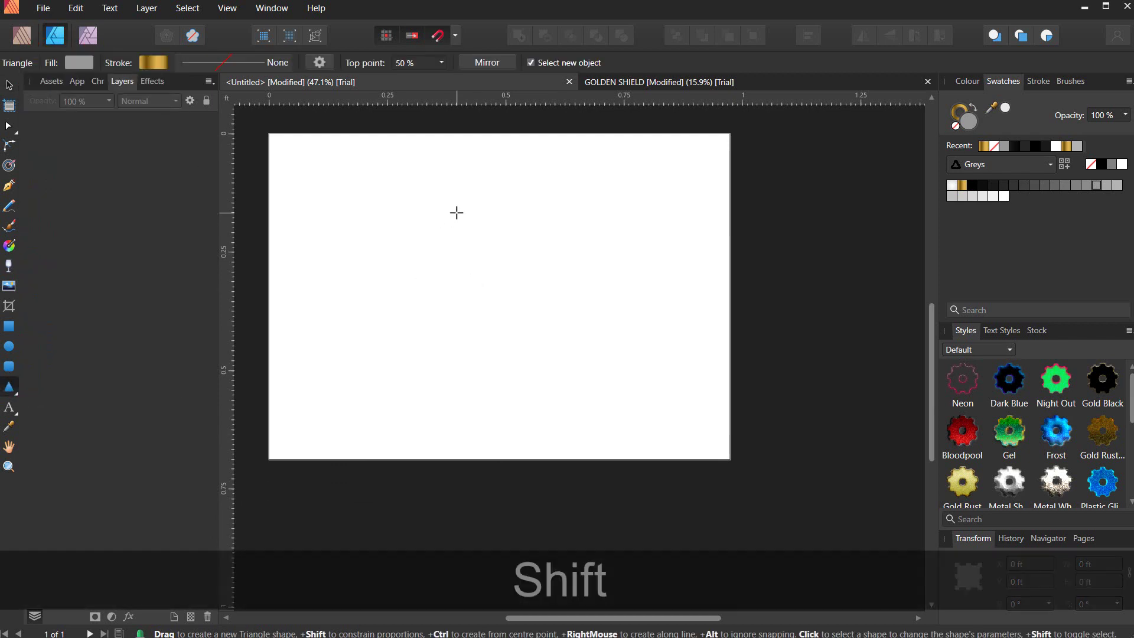
left_click_drag(457, 212, 628, 448)
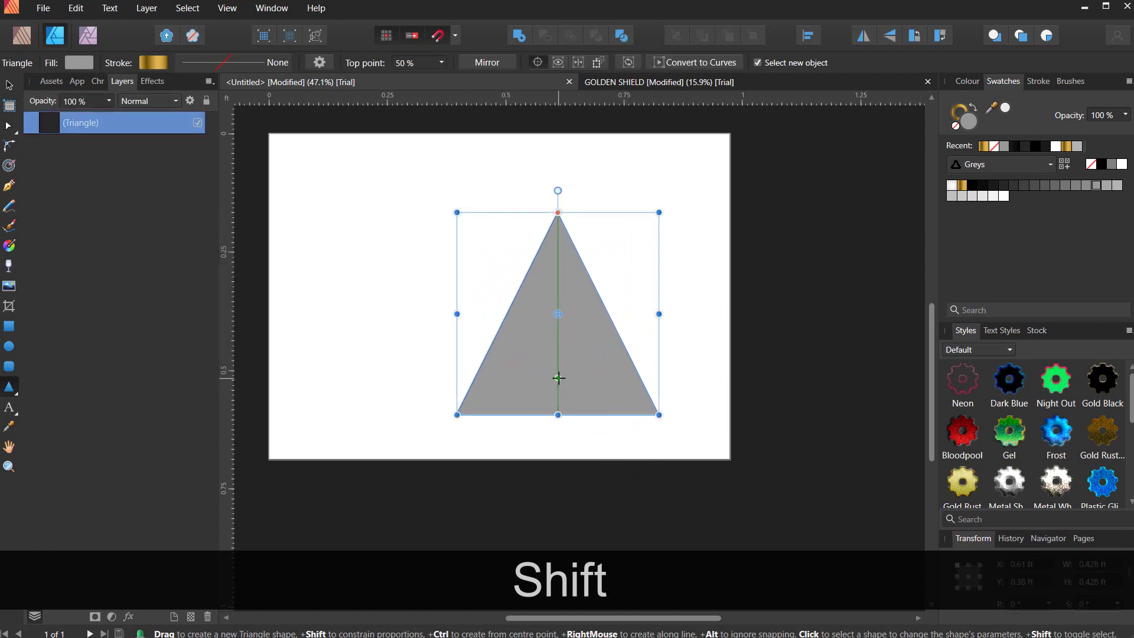
- Flip the triangle vertically to point downward and centre it horizontally and vertically on the page
key("v")
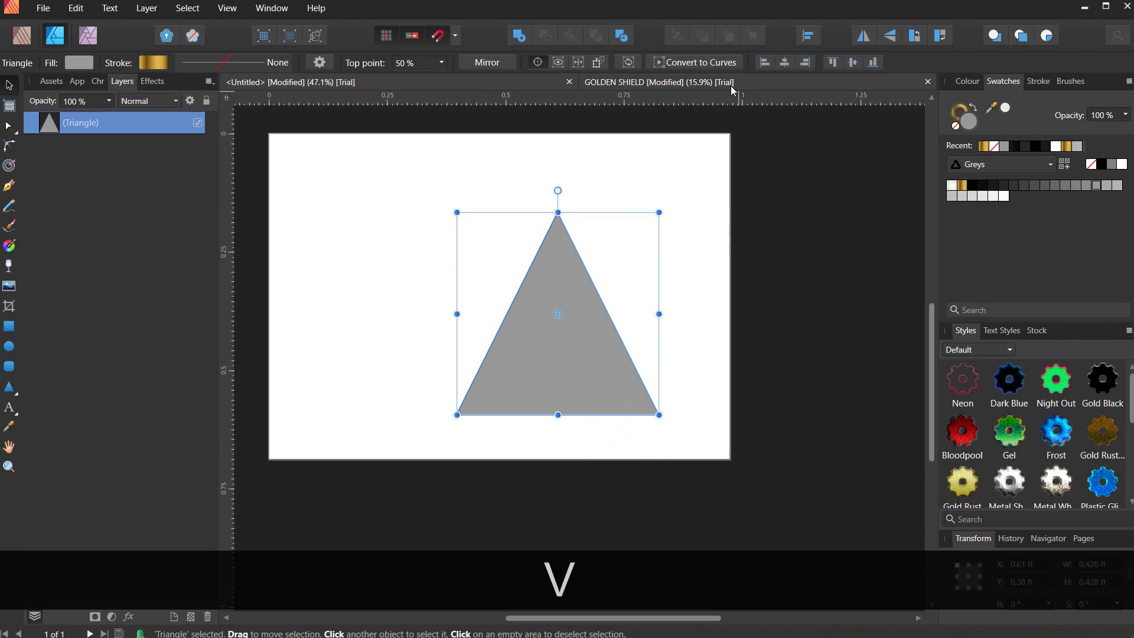
left_click(889, 37)
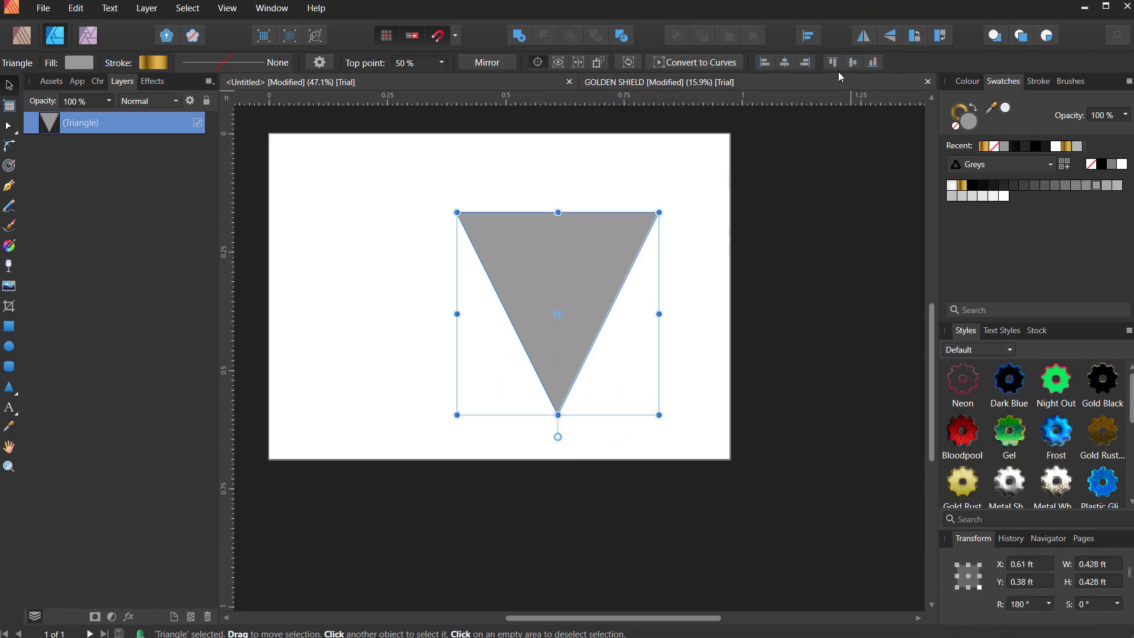
left_click(784, 62)
left_click(852, 62)
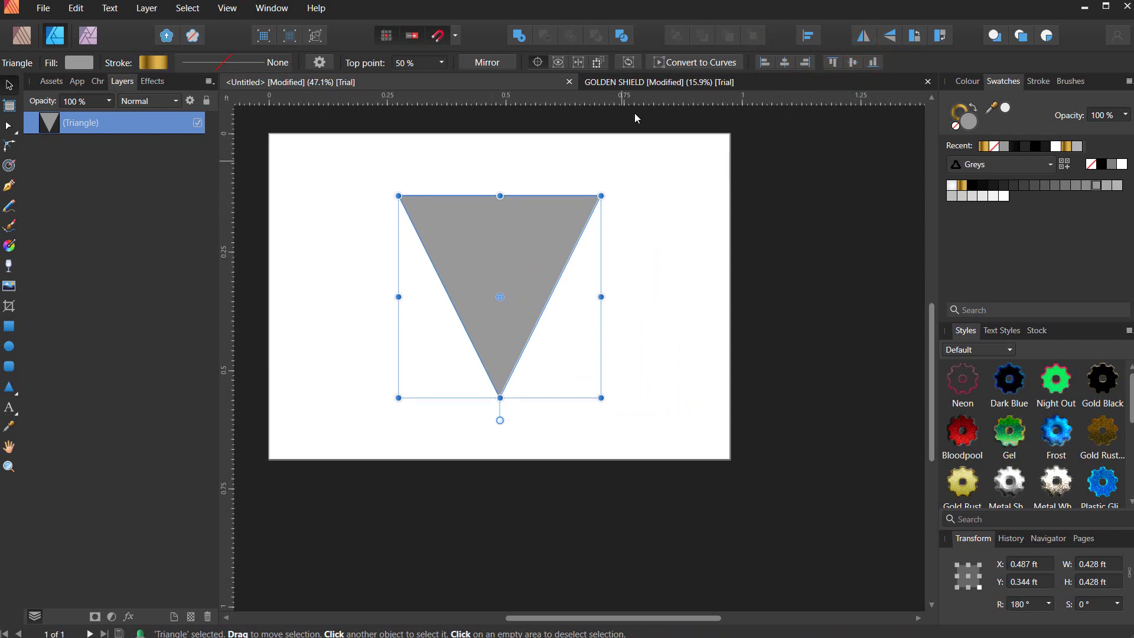
- Convert the triangle to curves, raise its top-middle node into a peak, and bow the top and sides outward
left_click(690, 61)
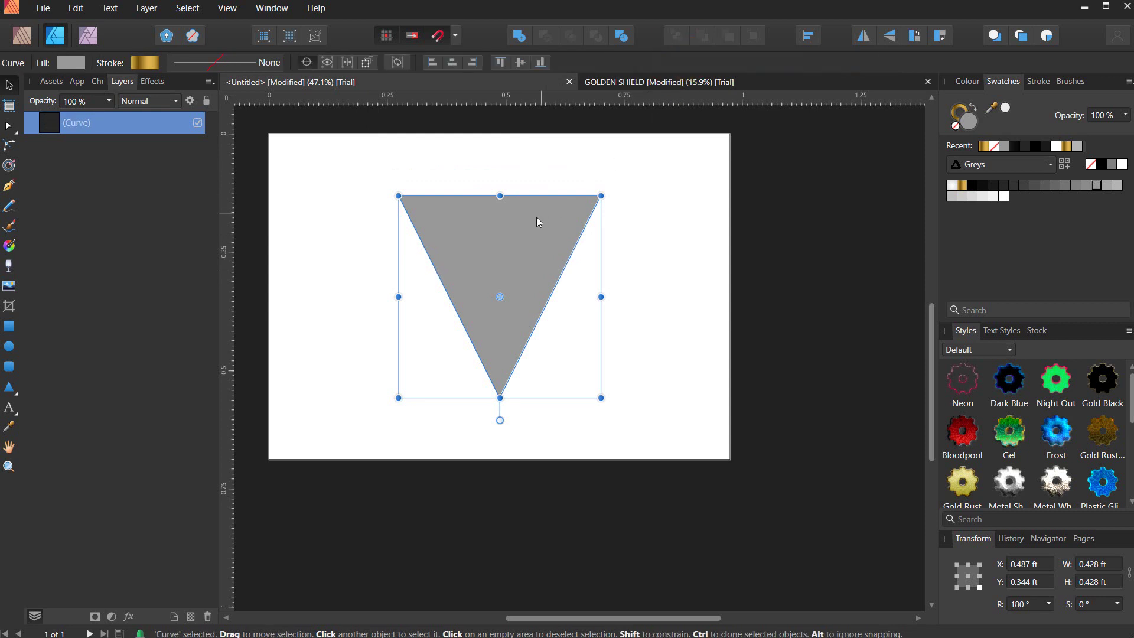
key("a")
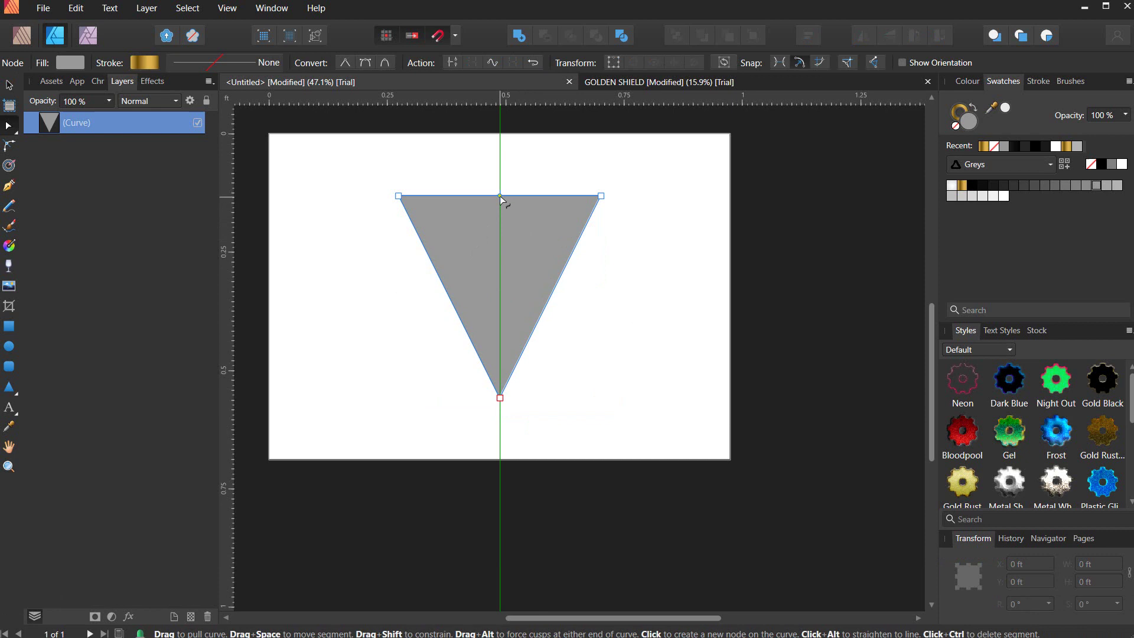
left_click(500, 196)
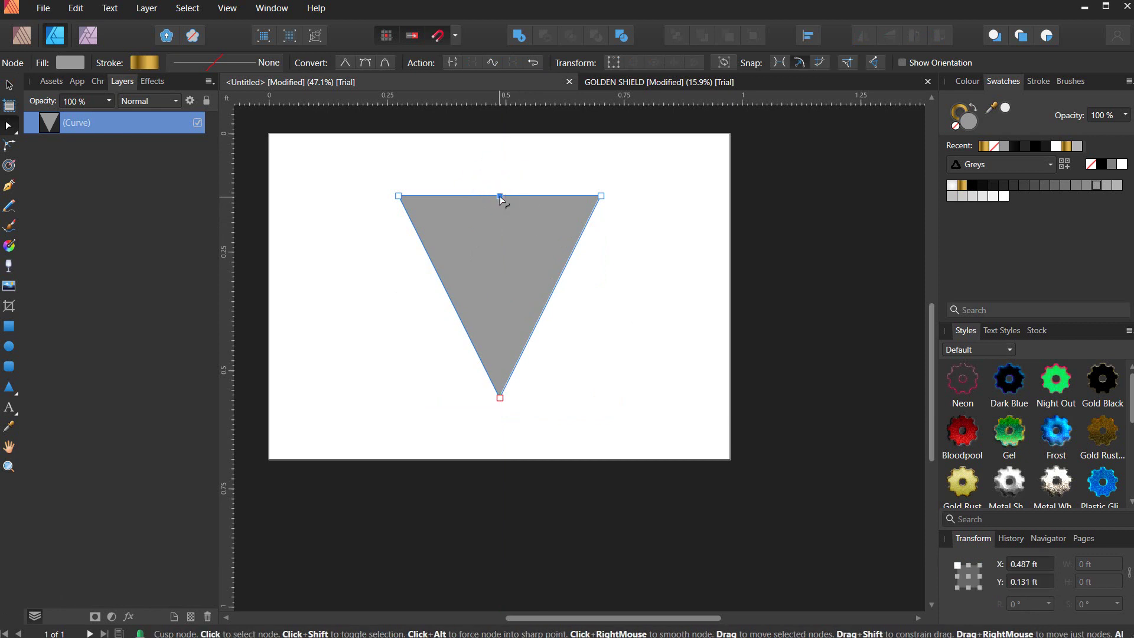
key("ctrl")
left_click_drag(500, 198, 458, 187)
key("ctrl")
left_click_drag(541, 198, 552, 185)
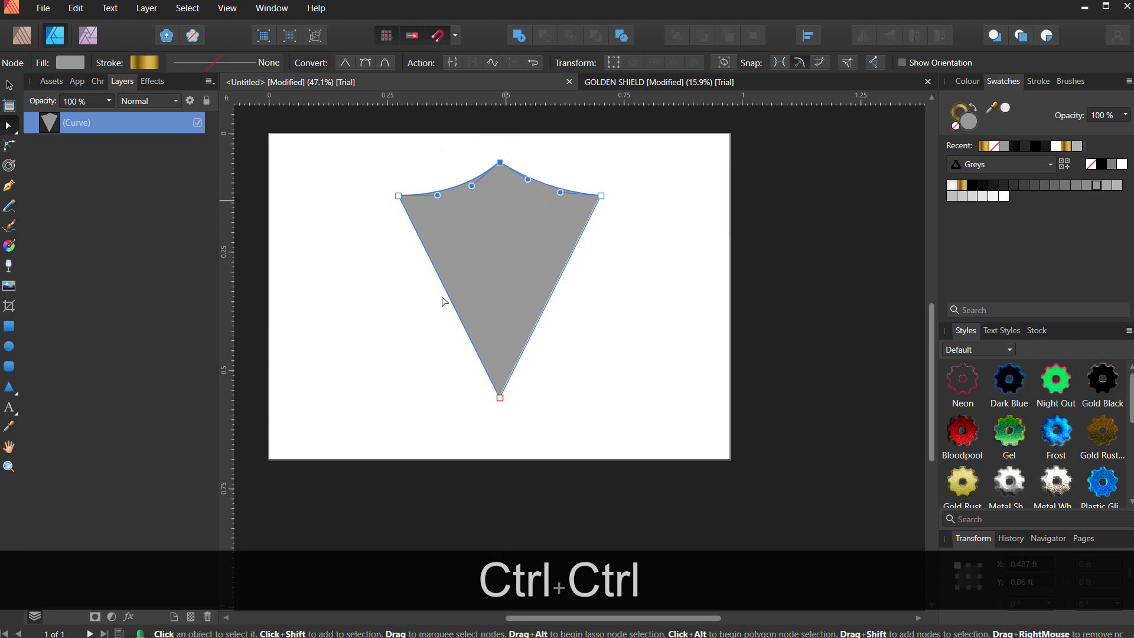
left_click_drag(441, 306, 418, 317)
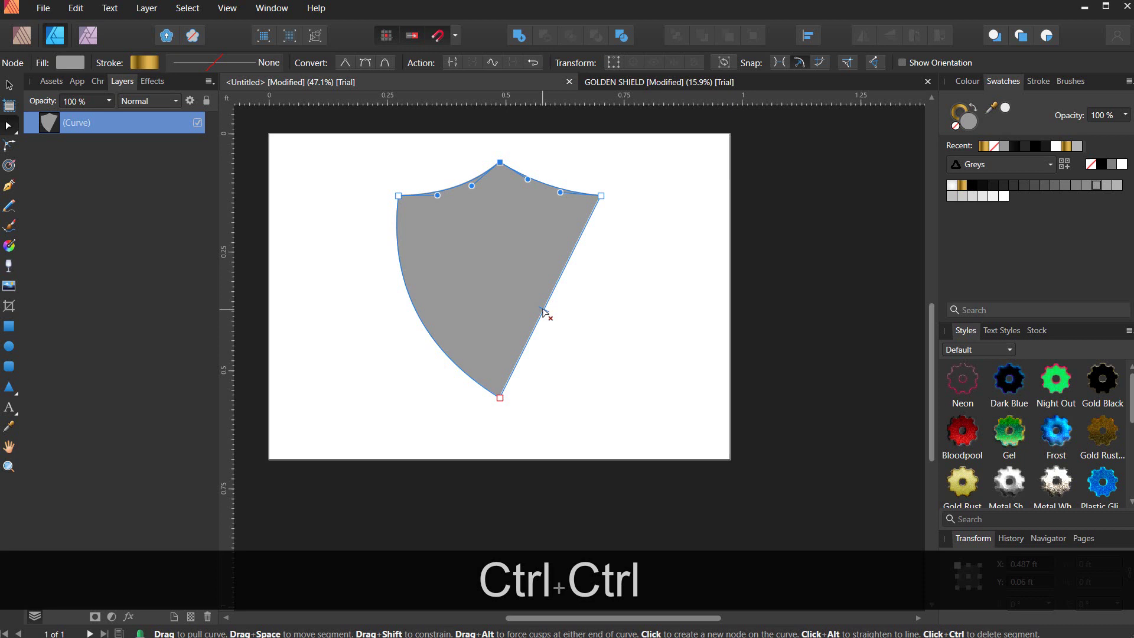
left_click_drag(541, 314, 579, 323)
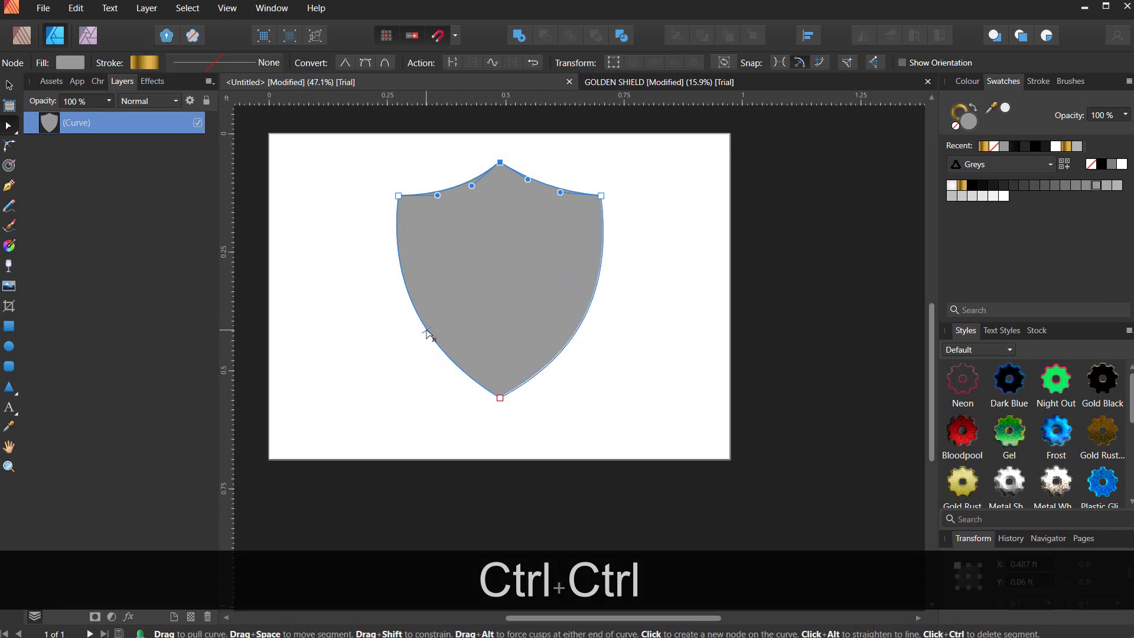
left_click_drag(428, 334, 421, 331)
- Give the shield a gold gradient outline 20 pt wide
scroll(523, 291, "down", 3)
key("v")
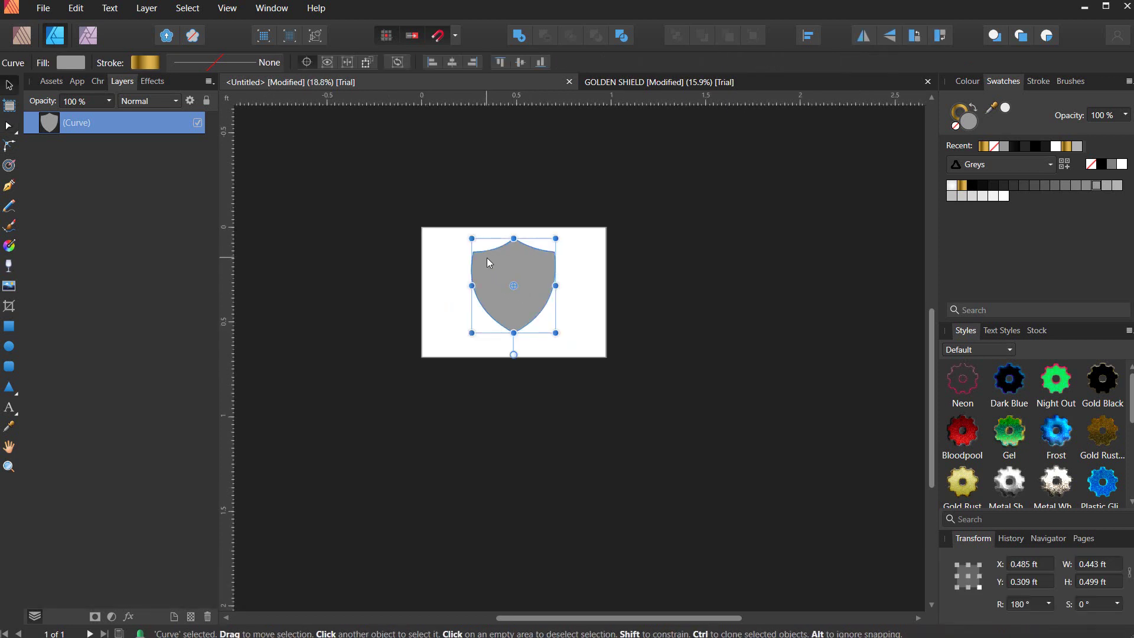
scroll(487, 257, "up", 1)
left_click(146, 62)
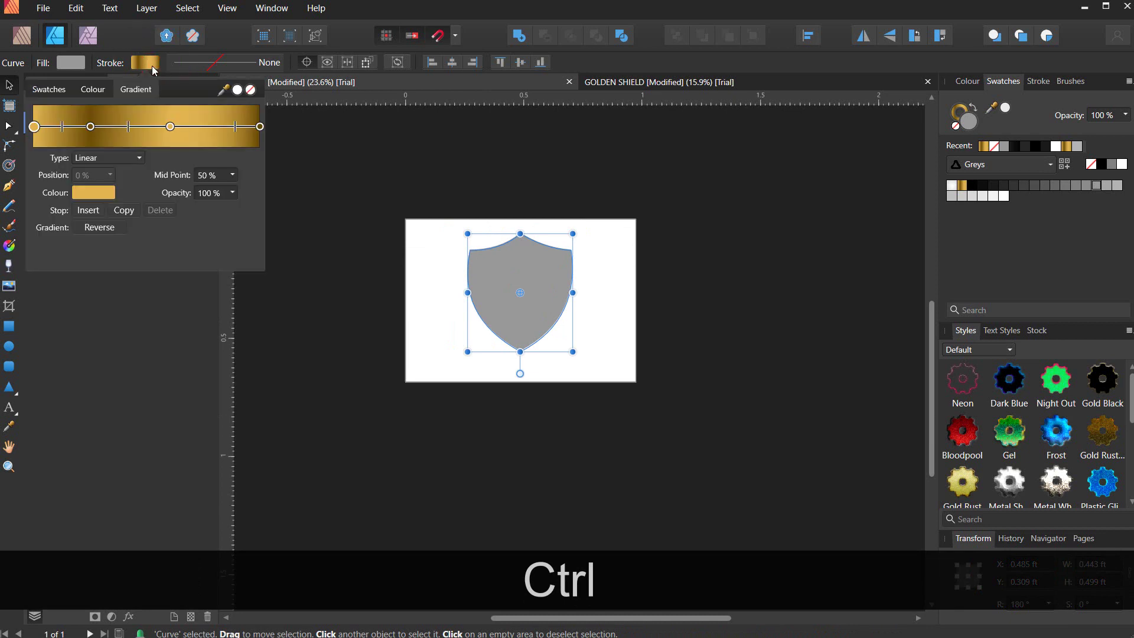
left_click(62, 90)
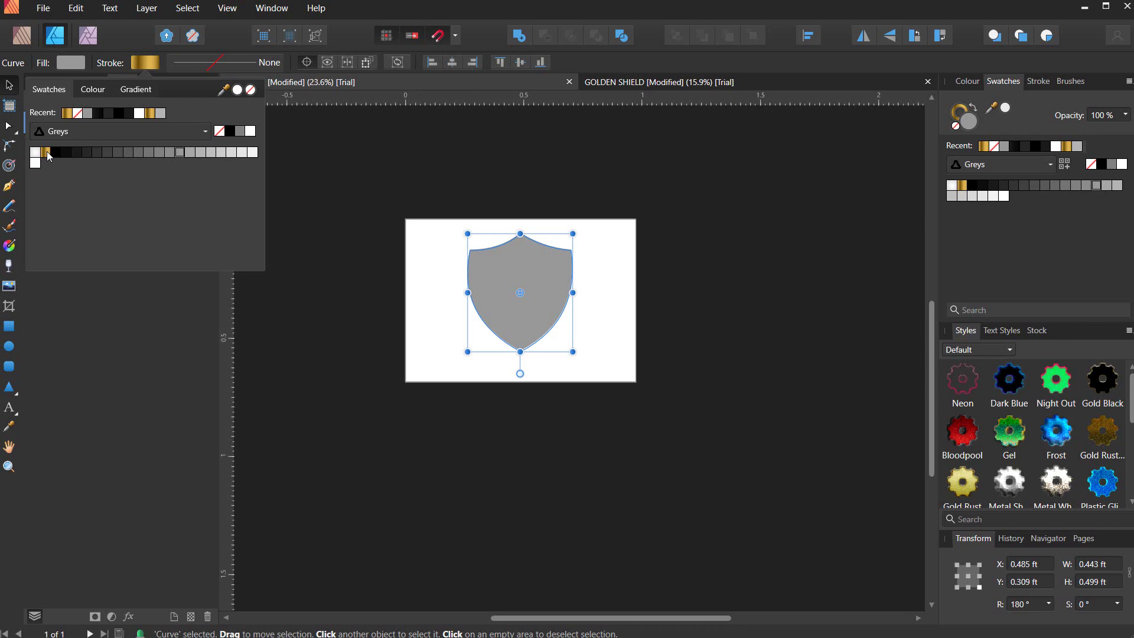
left_click(47, 151)
left_click(214, 62)
left_click(273, 116)
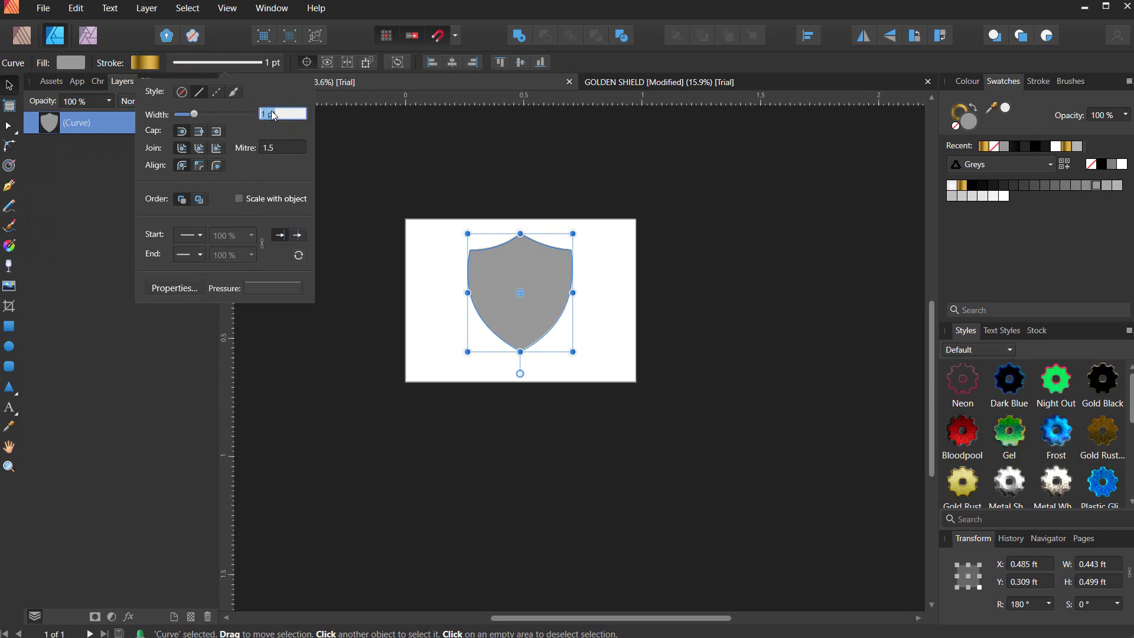
type("20")
key("Return")
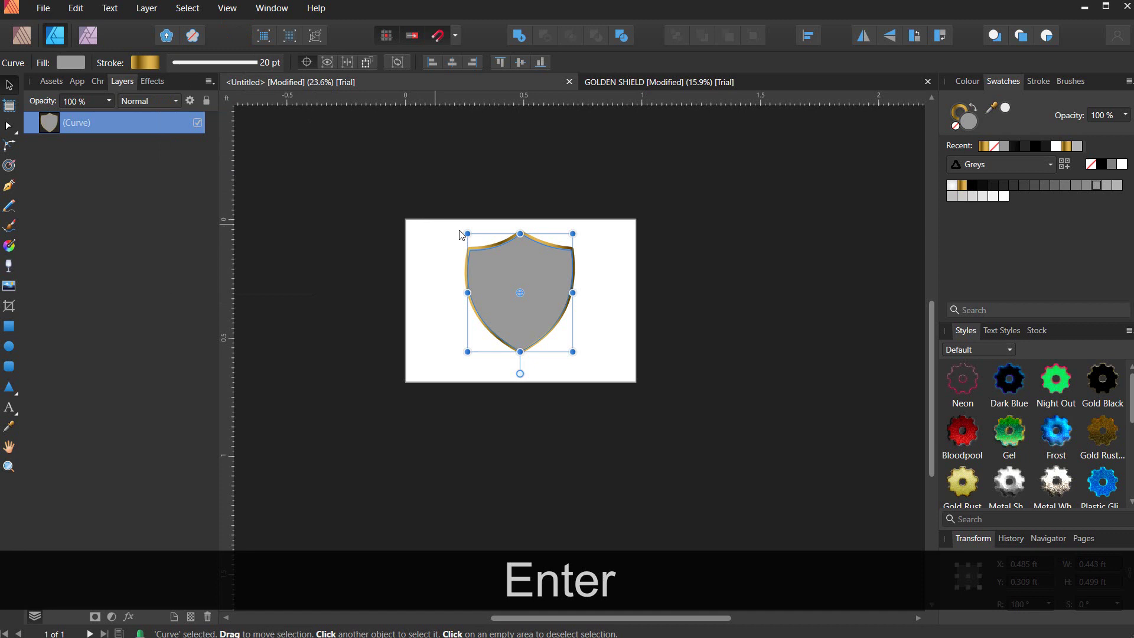
- Centre the shield horizontally and vertically on the page
scroll(534, 269, "up", 2, "ctrl")
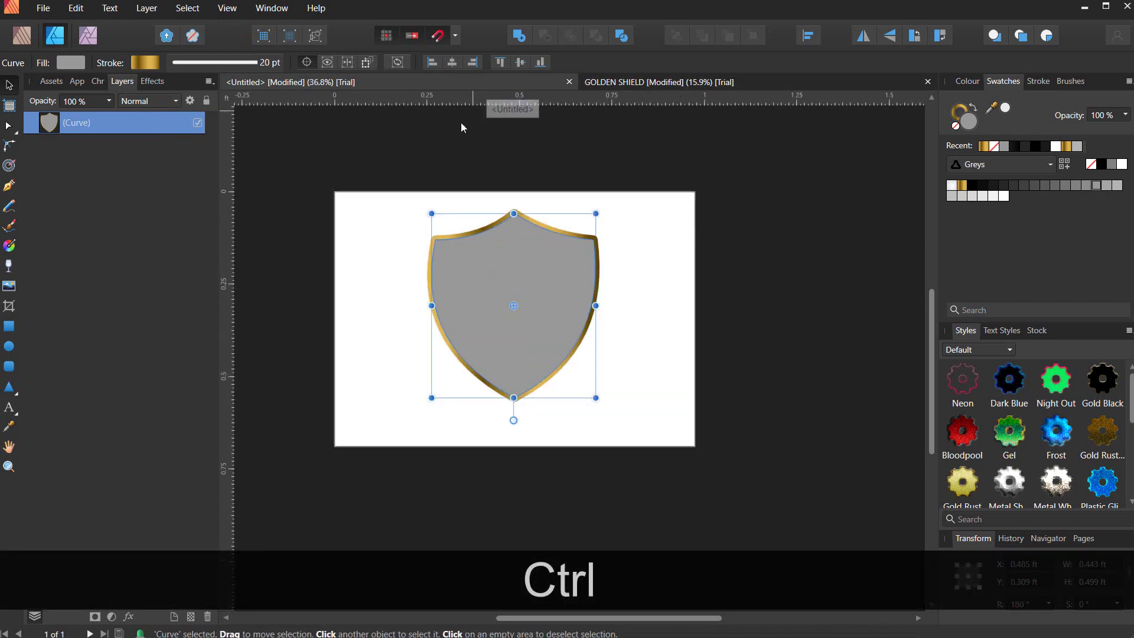
left_click(452, 62)
left_click(520, 62)
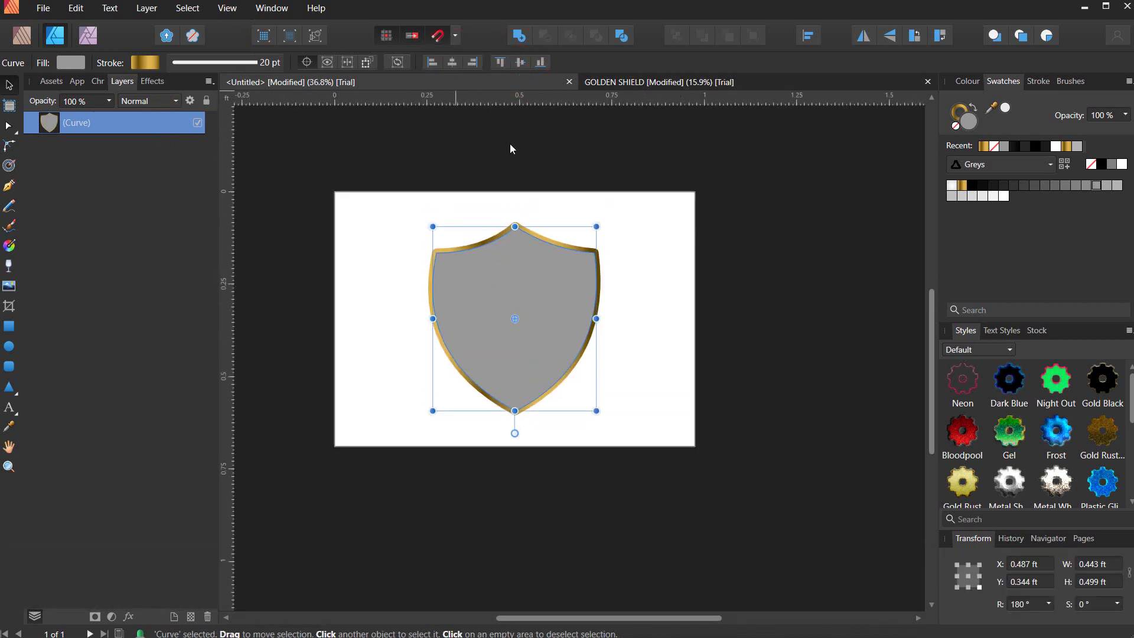
- Fill the shield with the near-black swatch from the saved palettes
scroll(480, 352, "up", 1, "ctrl")
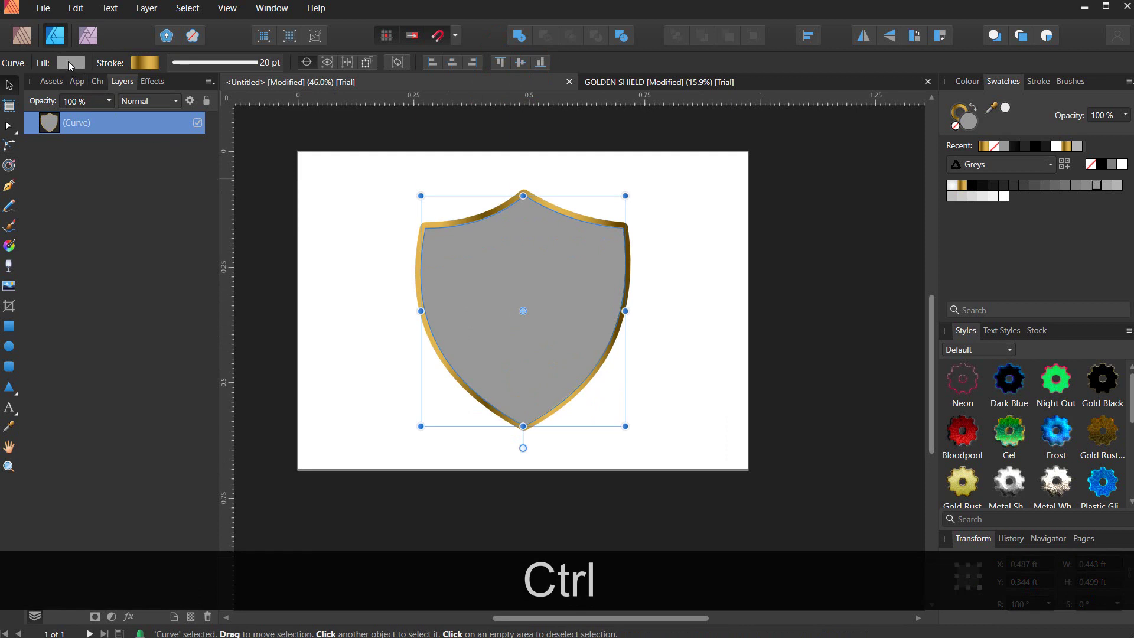
left_click(70, 63)
left_click(33, 90)
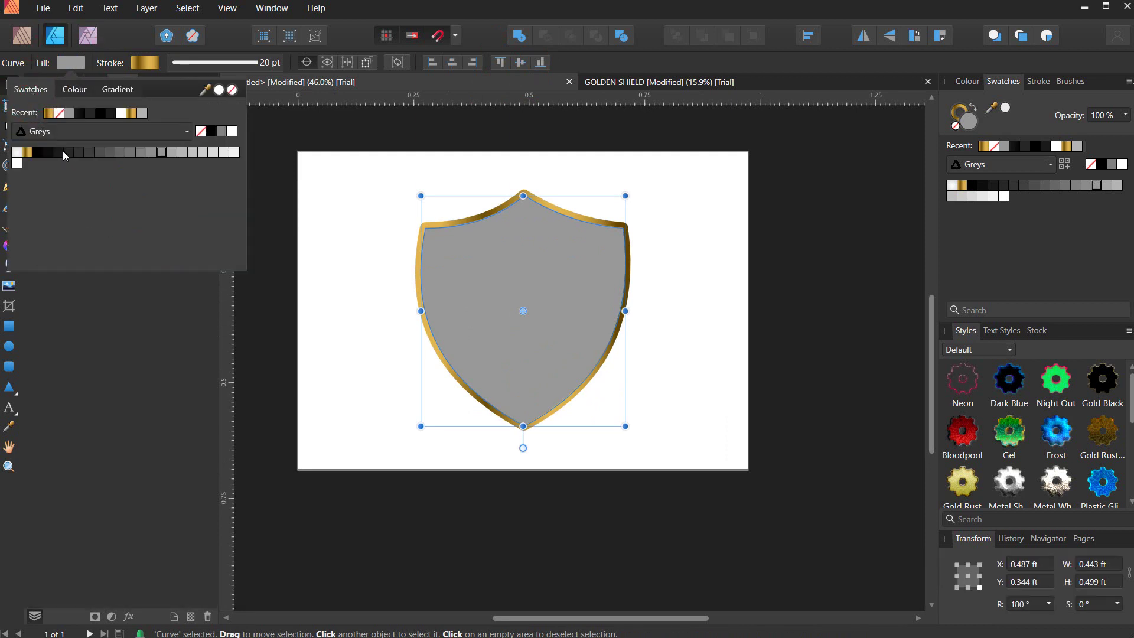
left_click(61, 152)
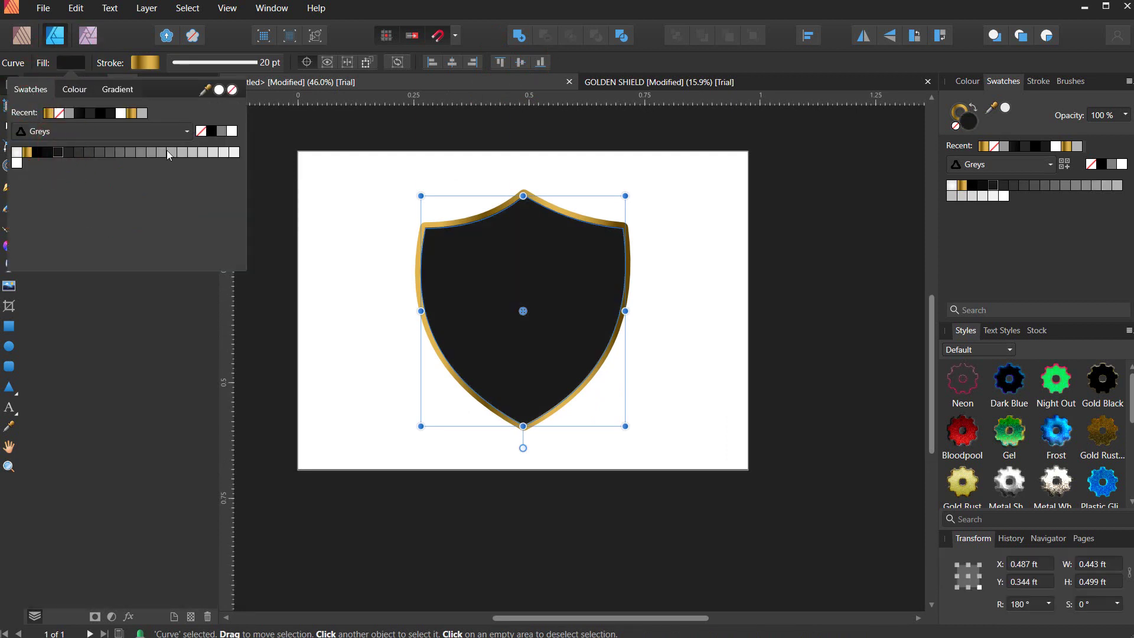
left_click(130, 307)
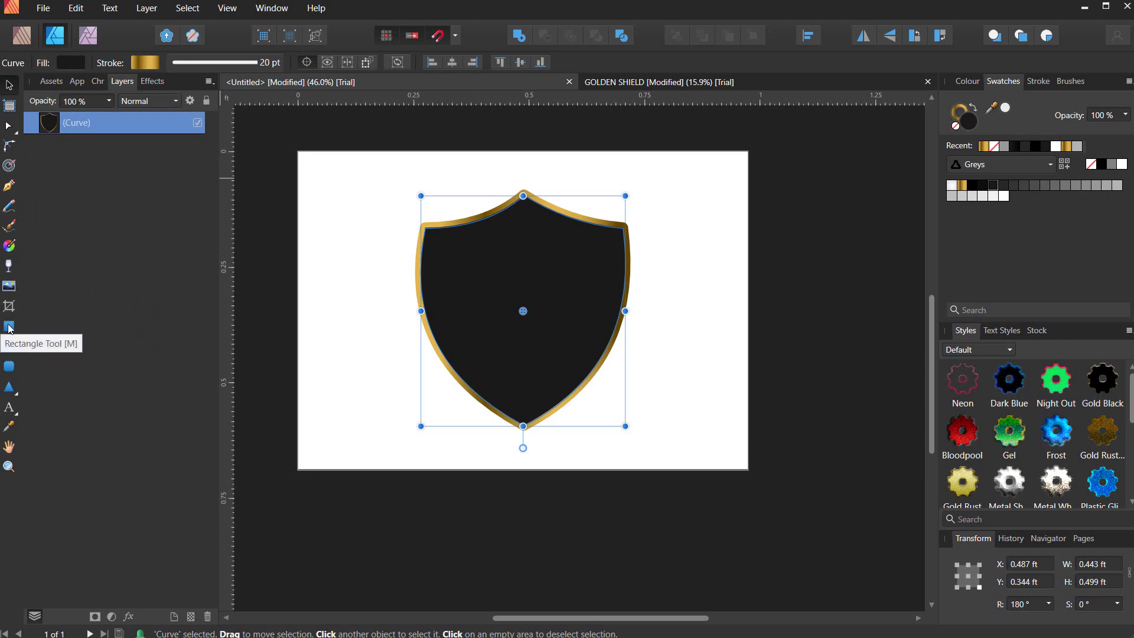
- Draw a rectangle covering the shield's right half and remove its gold outline
left_click(9, 327)
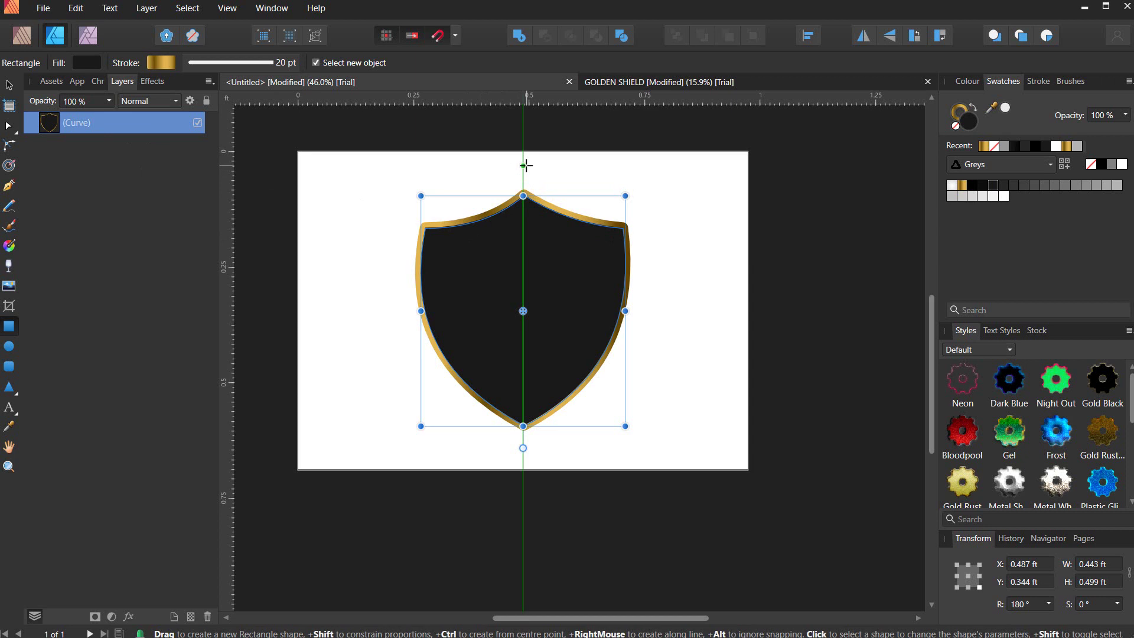
left_click_drag(525, 165, 668, 489)
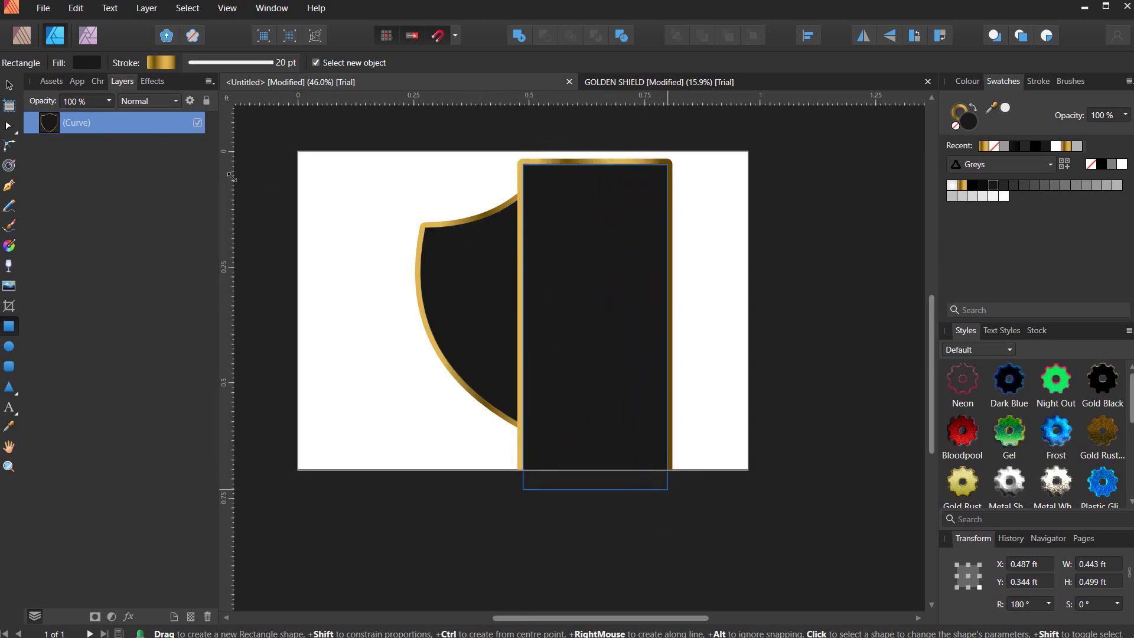
left_click(195, 64)
left_click(197, 91)
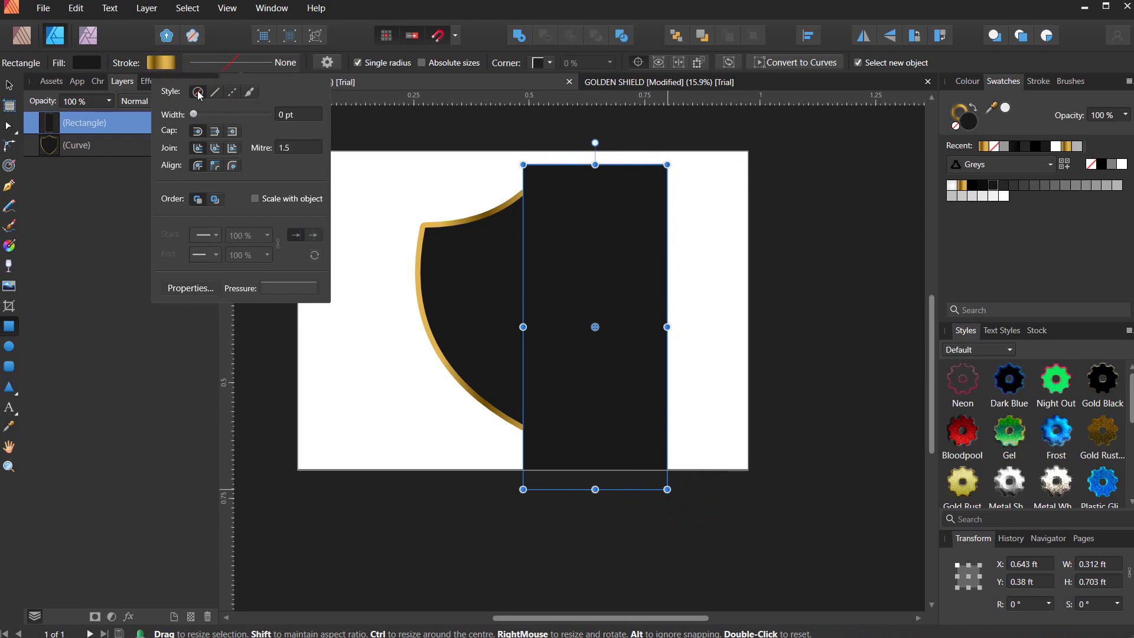
- Fill the rectangle pure black and clip it inside the shield layer
left_click(90, 63)
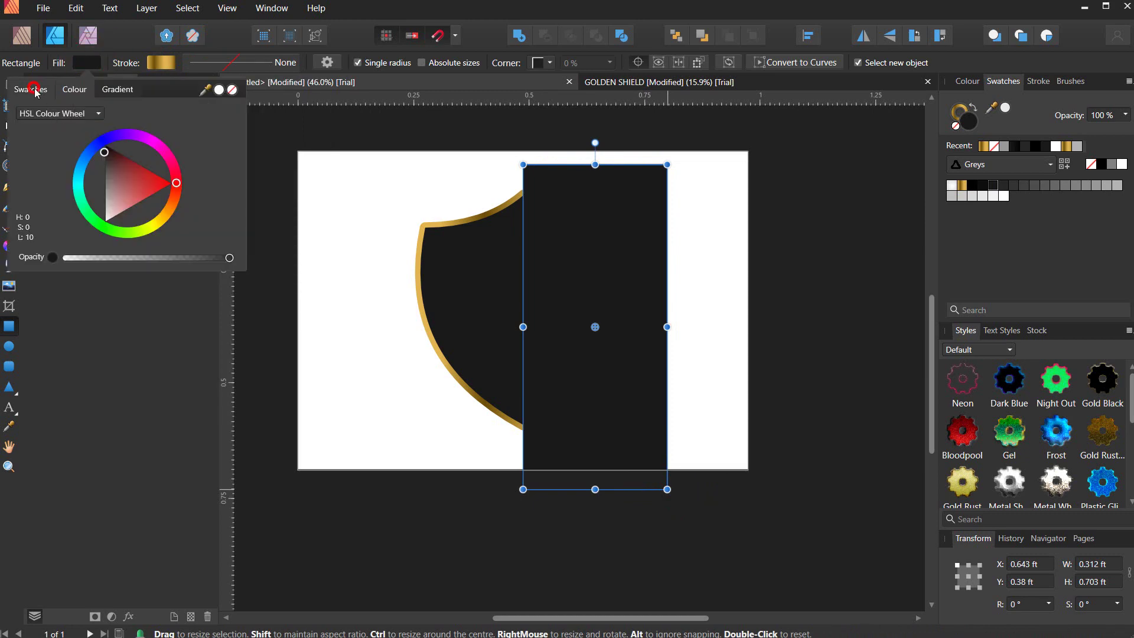
left_click(30, 88)
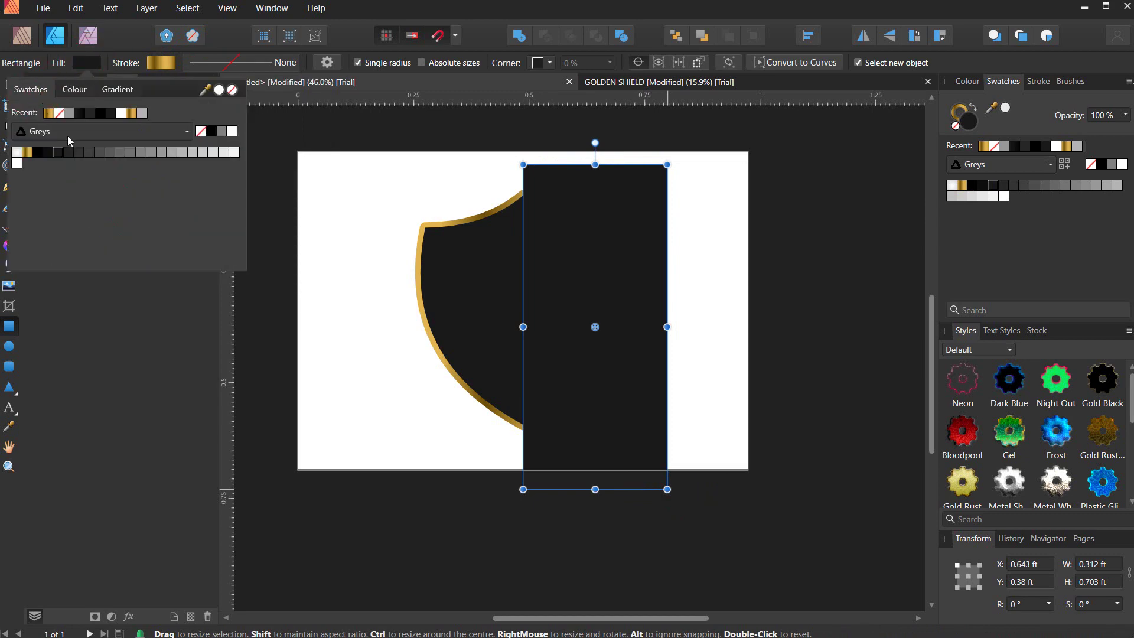
left_click(40, 155)
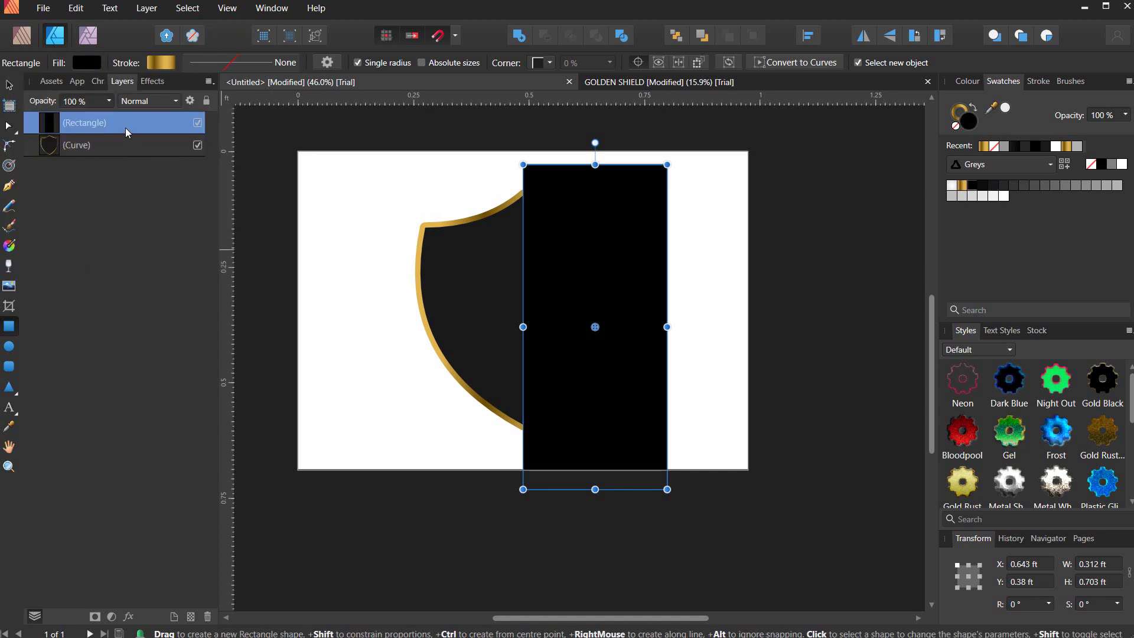
left_click_drag(128, 131, 127, 152)
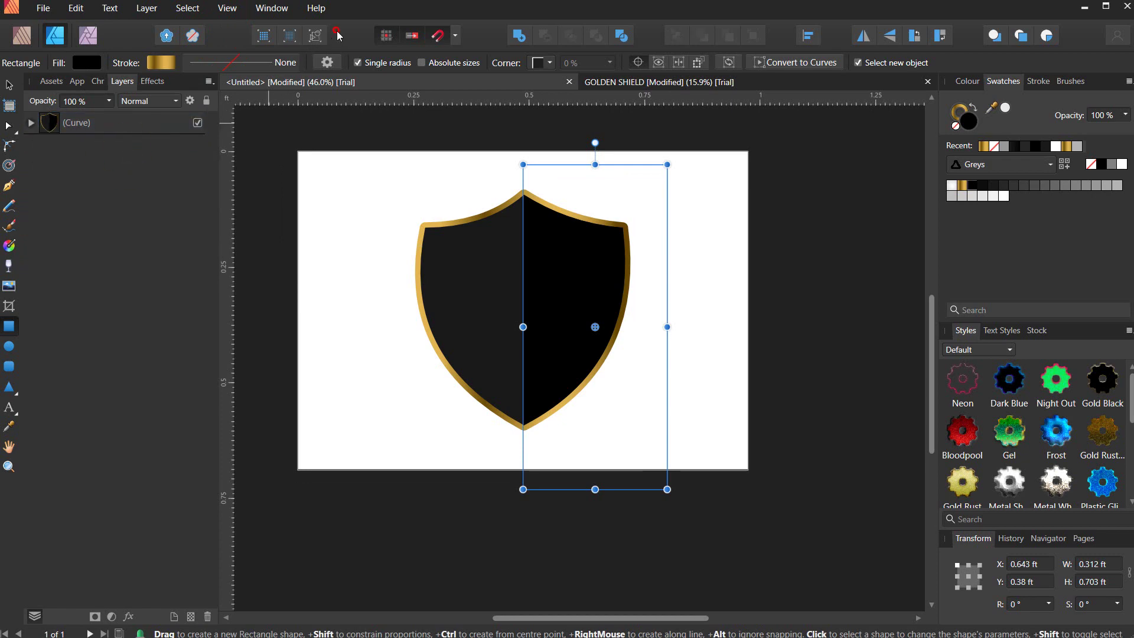
- Apply a linear gradient fill to the shield with its end stop set to black
left_click(8, 85)
left_click(337, 236)
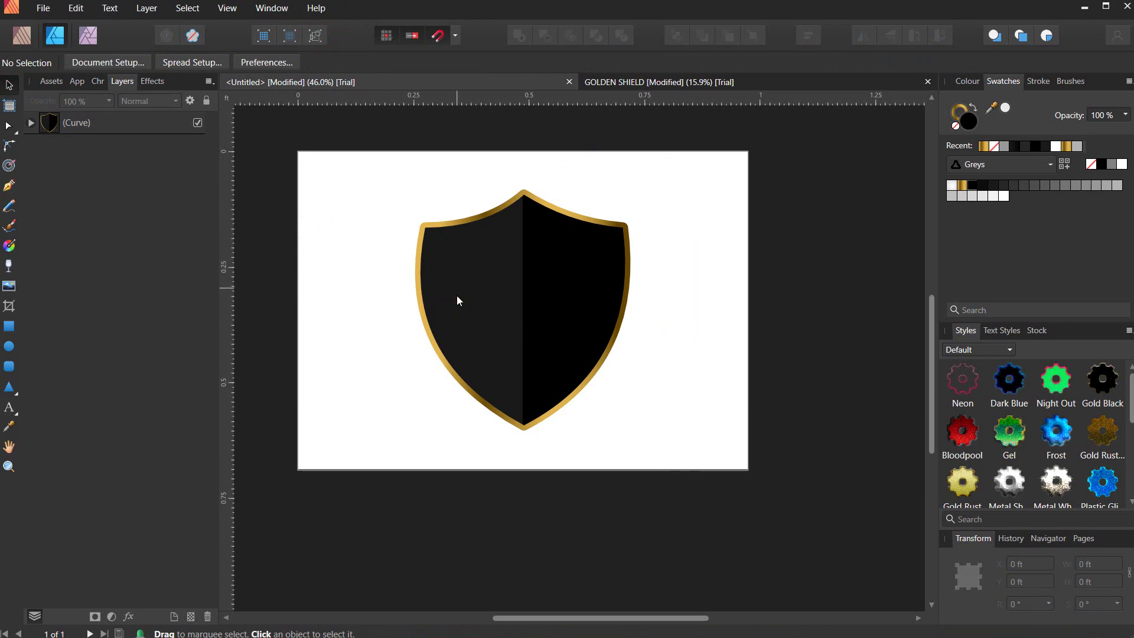
left_click(457, 300)
key("g")
left_click_drag(471, 261, 498, 379)
left_click(217, 62)
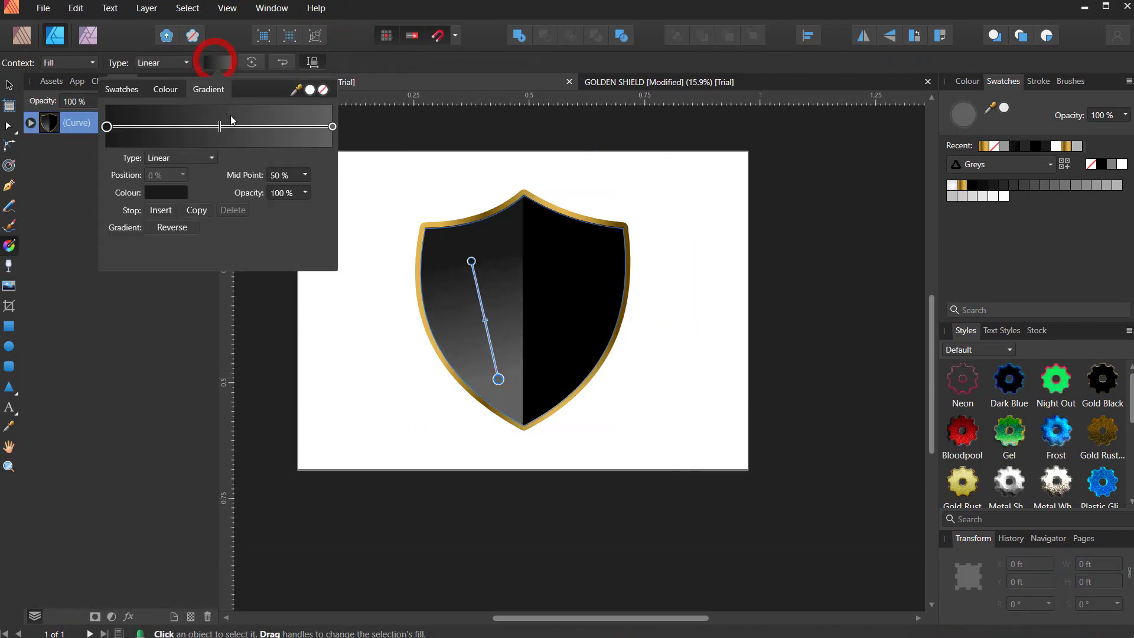
left_click(332, 126)
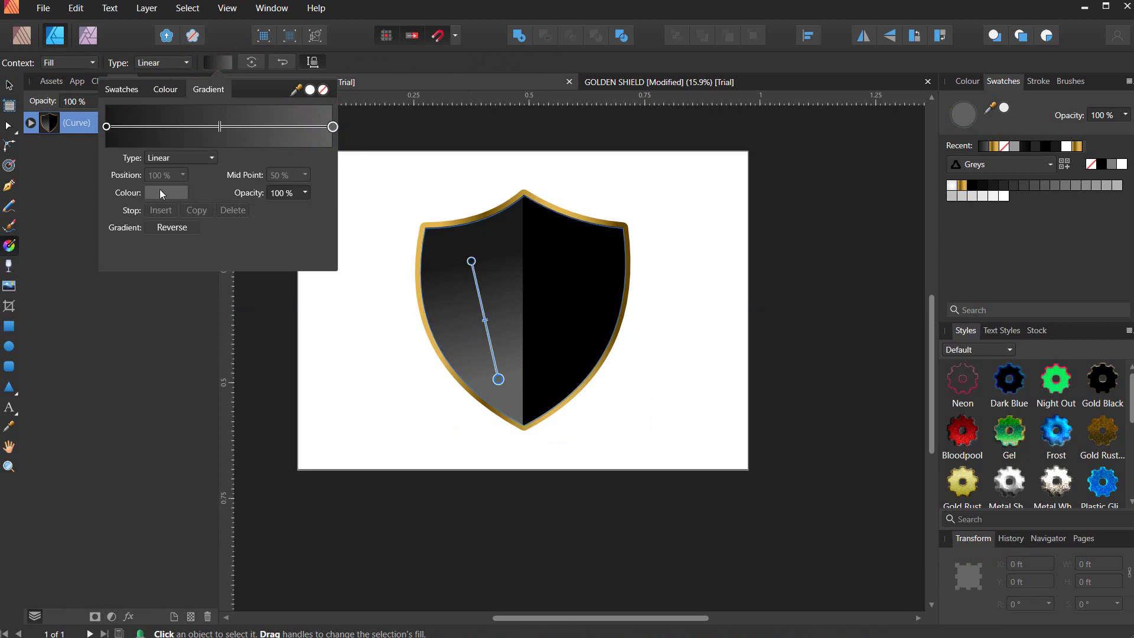
left_click(157, 191)
left_click_drag(179, 277, 131, 232)
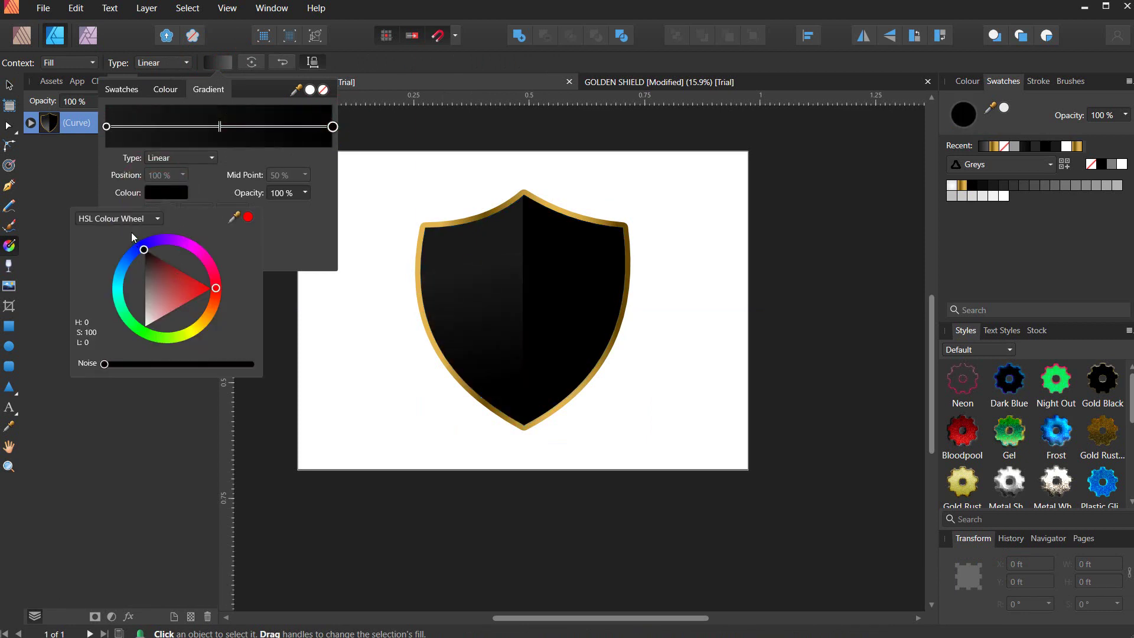
left_click(229, 33)
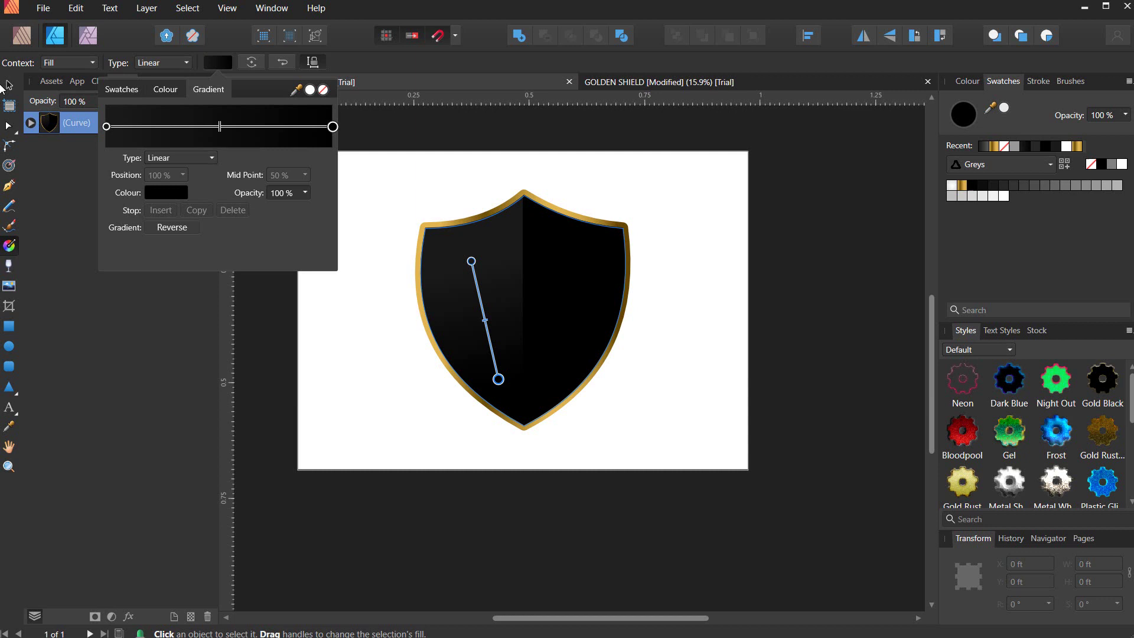
- Shrink the shield around its centre to about 0.332 × 0.374 ft
left_click(9, 86)
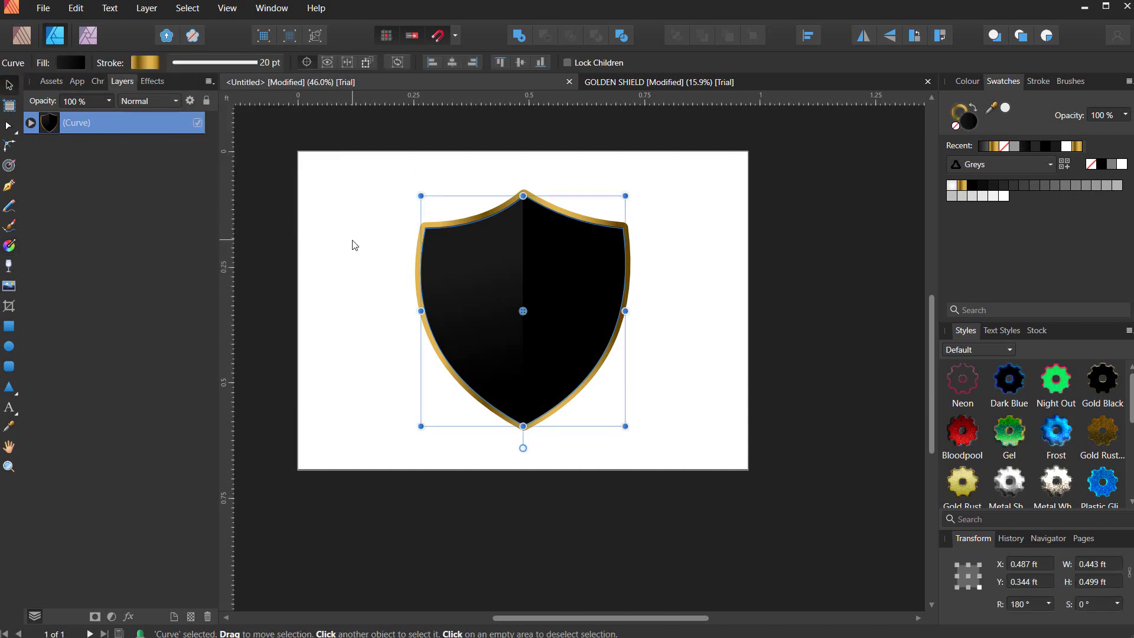
scroll(511, 329, "down", 2)
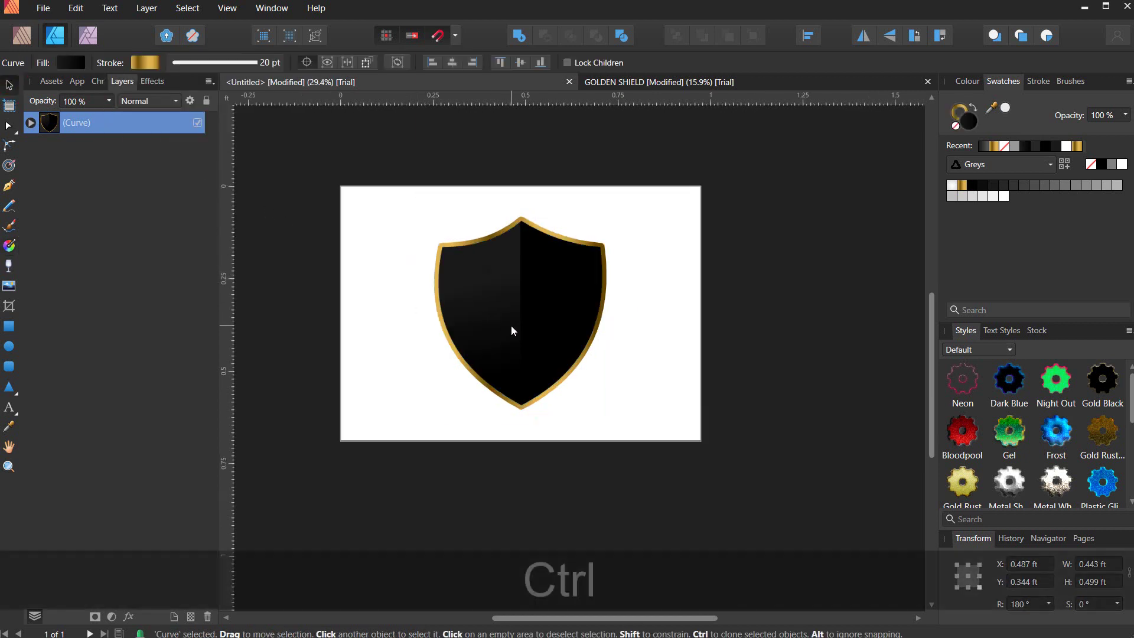
scroll(500, 350, "up", 1)
left_click(413, 362)
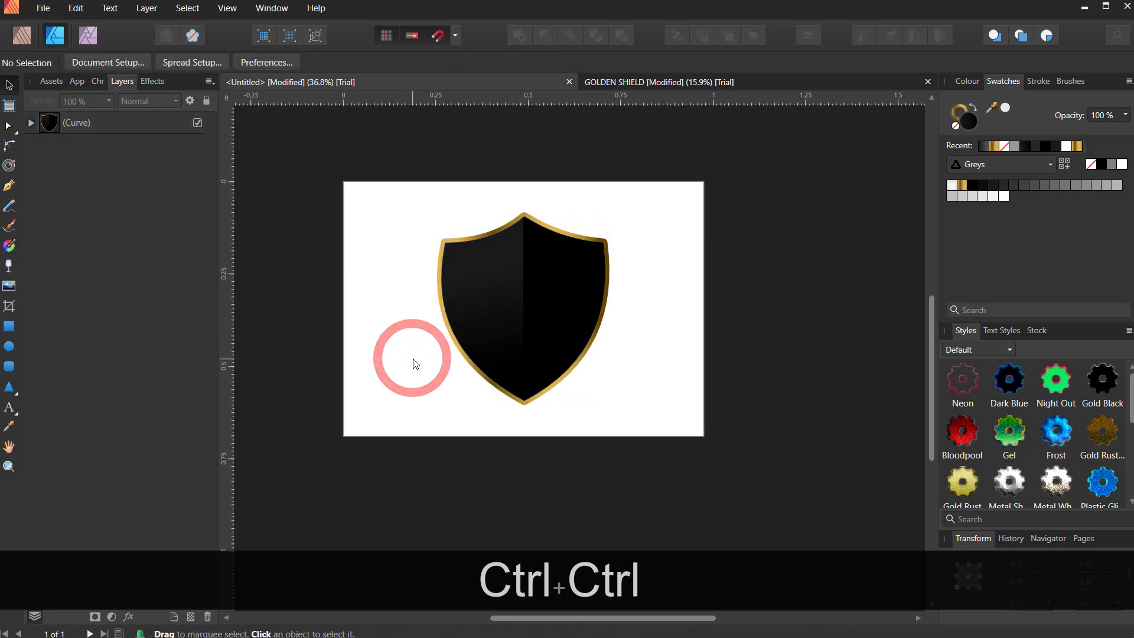
left_click(573, 266)
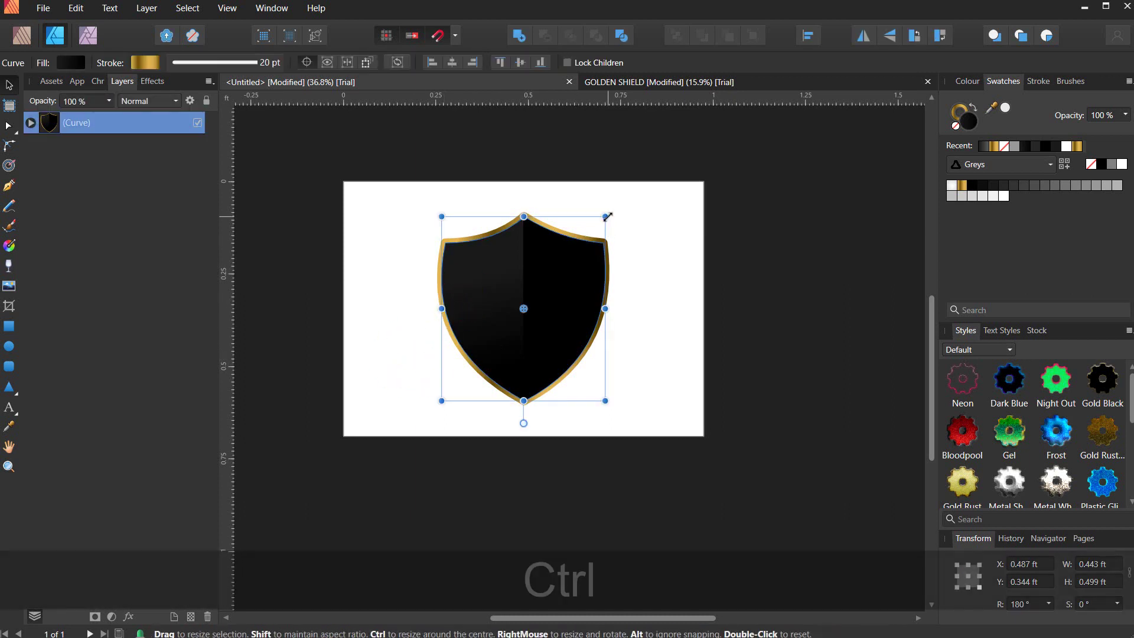
left_click_drag(607, 214, 588, 235)
- Draw a circle over the shield and centre it horizontally and vertically on it
left_click(409, 285)
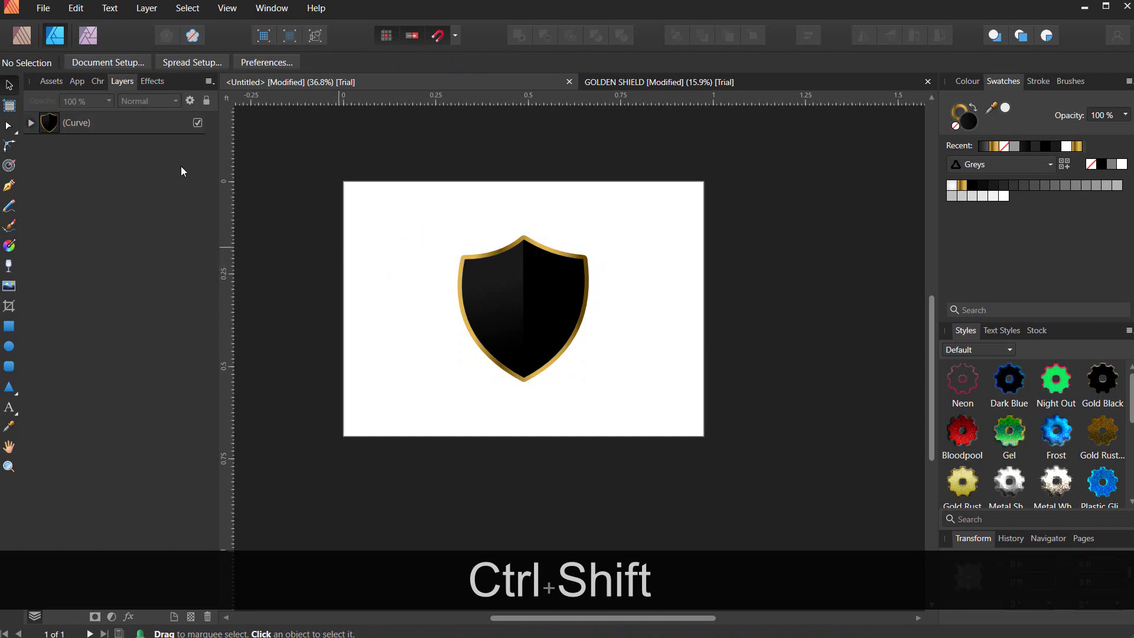
left_click(9, 346)
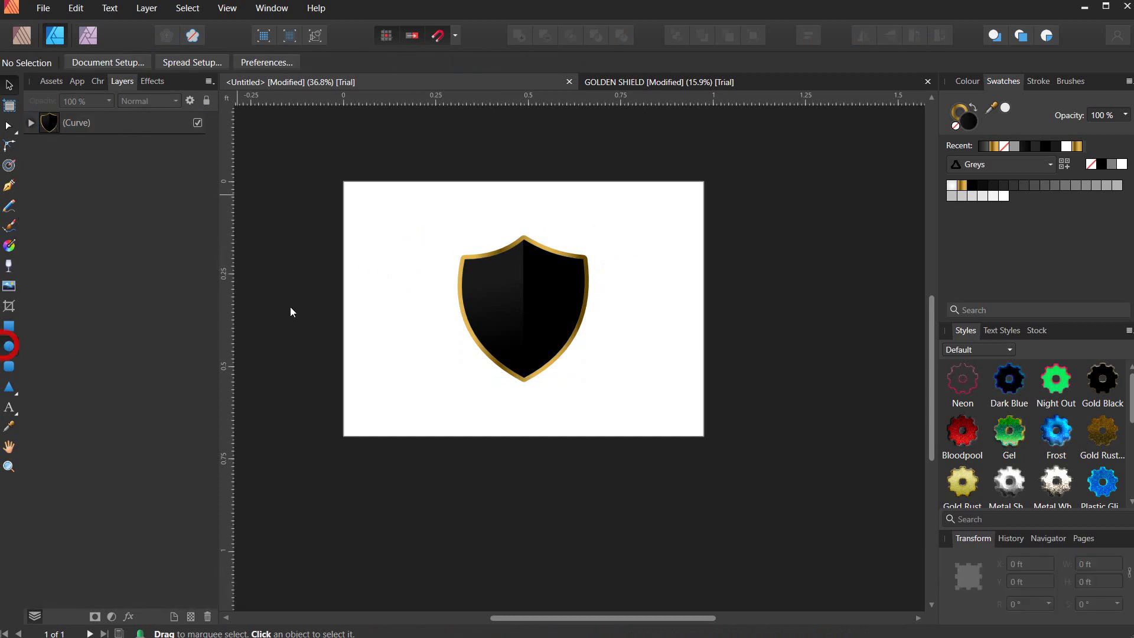
left_click_drag(419, 222, 638, 413)
key("shift")
key("shift+v")
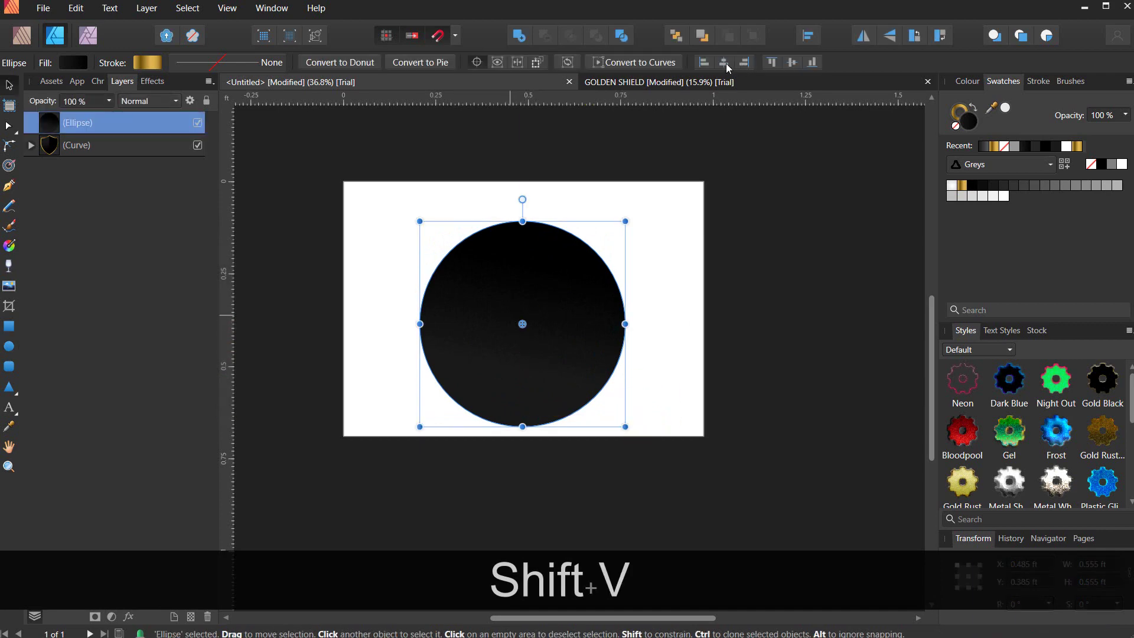
left_click(723, 62)
left_click(795, 62)
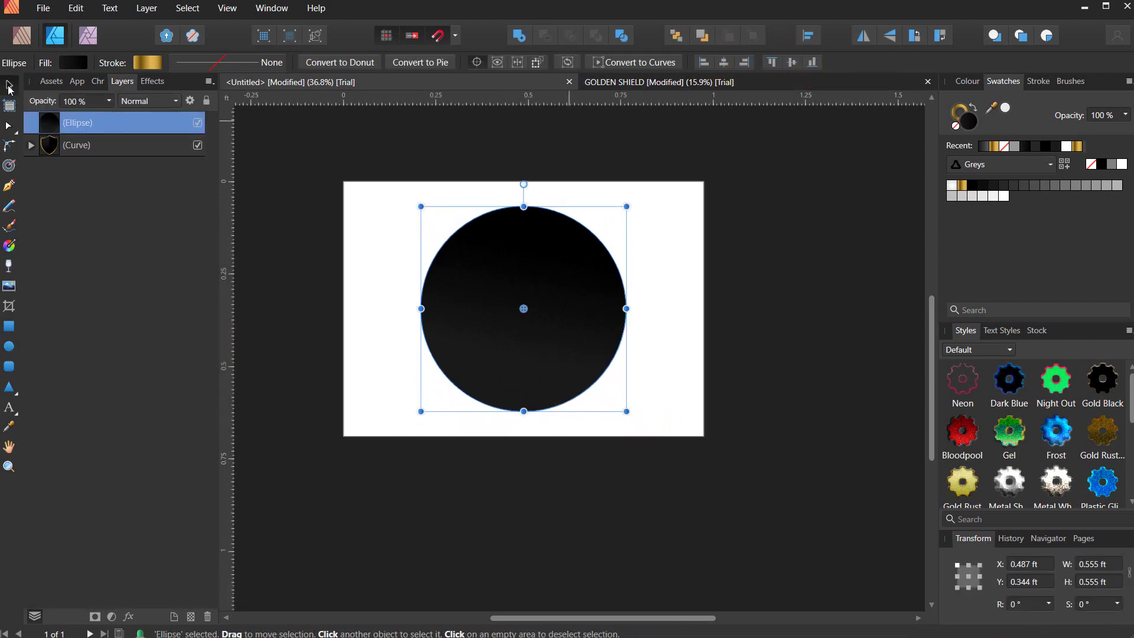
- Remove the circle's fill and set its outline width to 1 pt
left_click(74, 62)
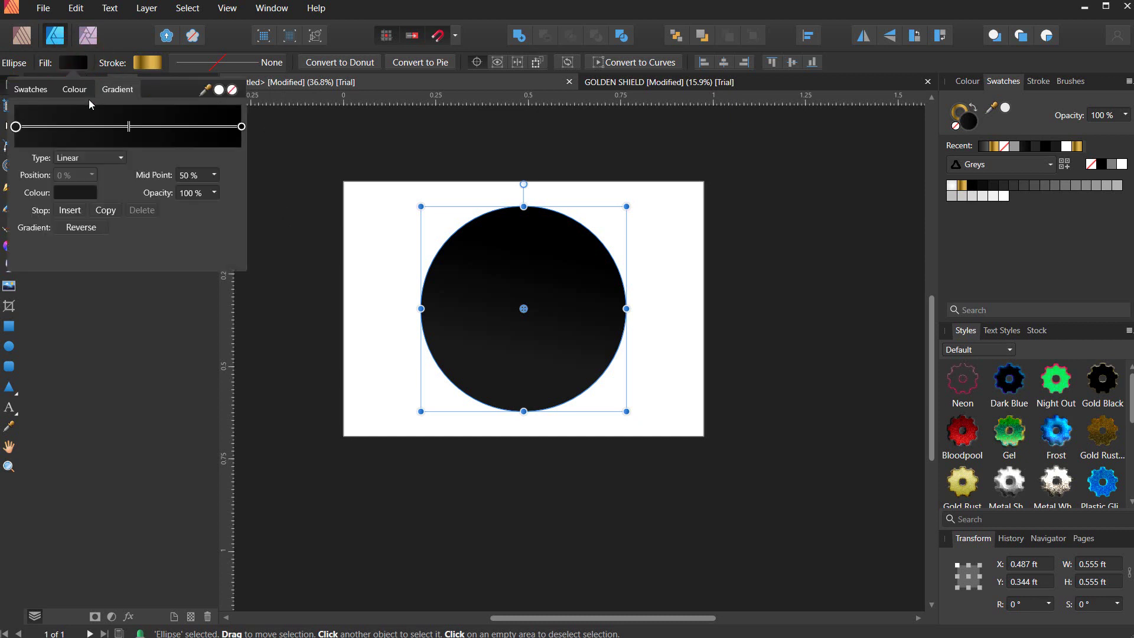
left_click(232, 90)
left_click(205, 64)
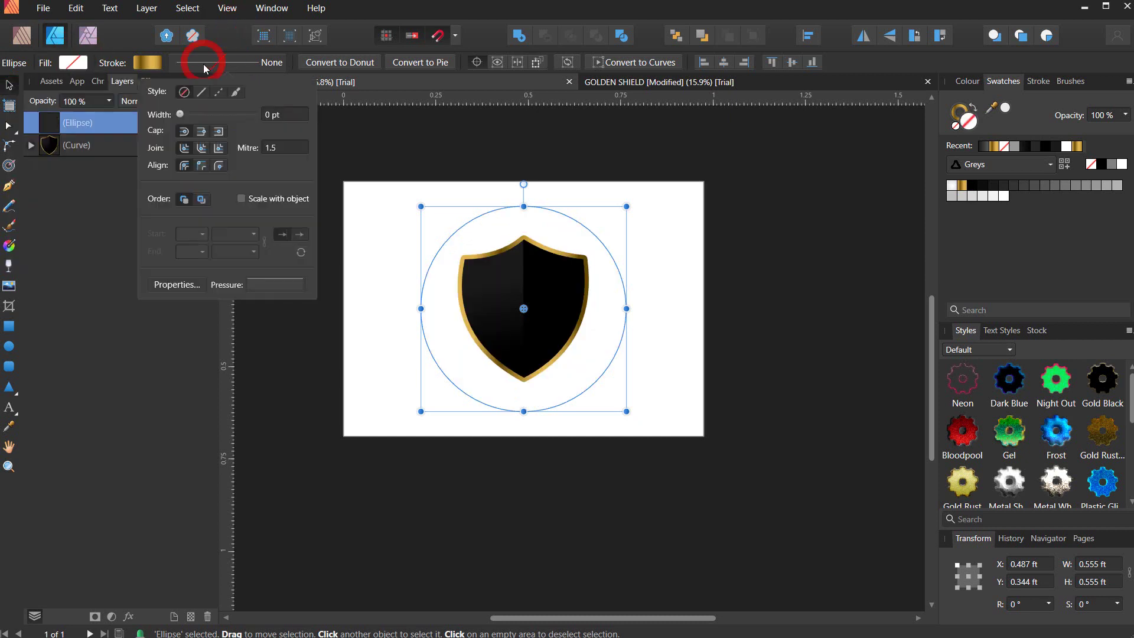
left_click(291, 115)
type("1")
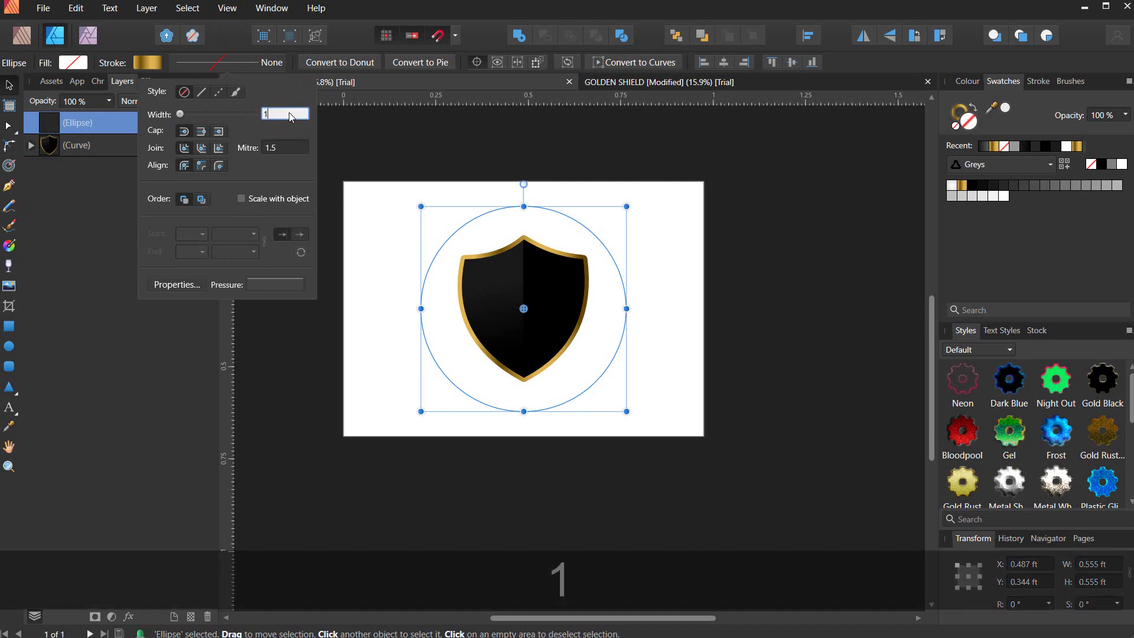
key("Return")
left_click(9, 85)
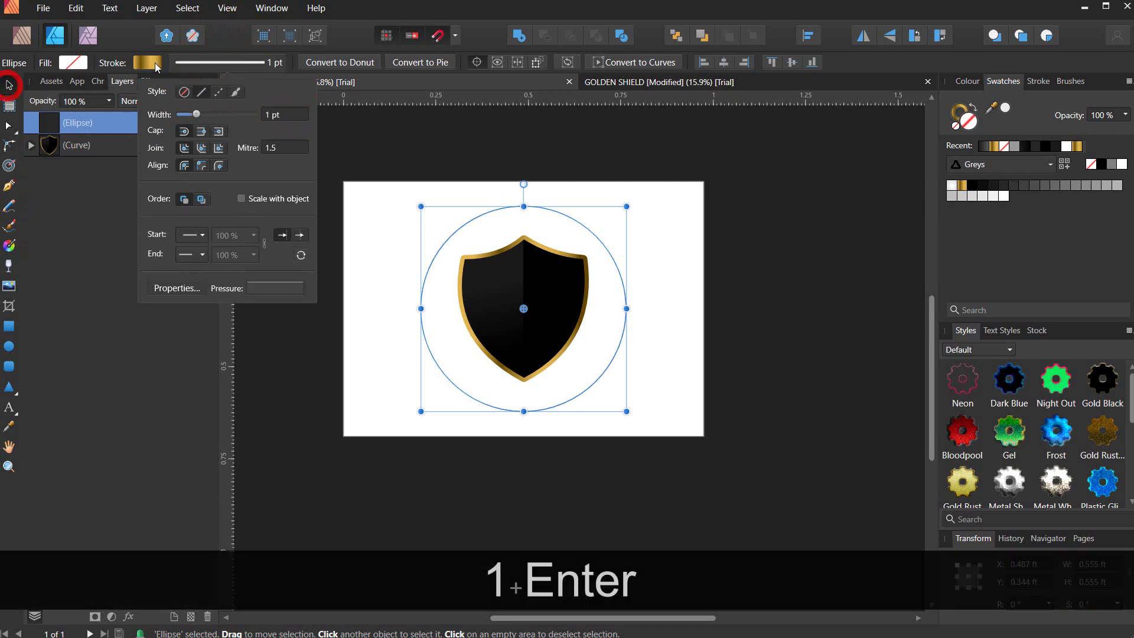
left_click(357, 164)
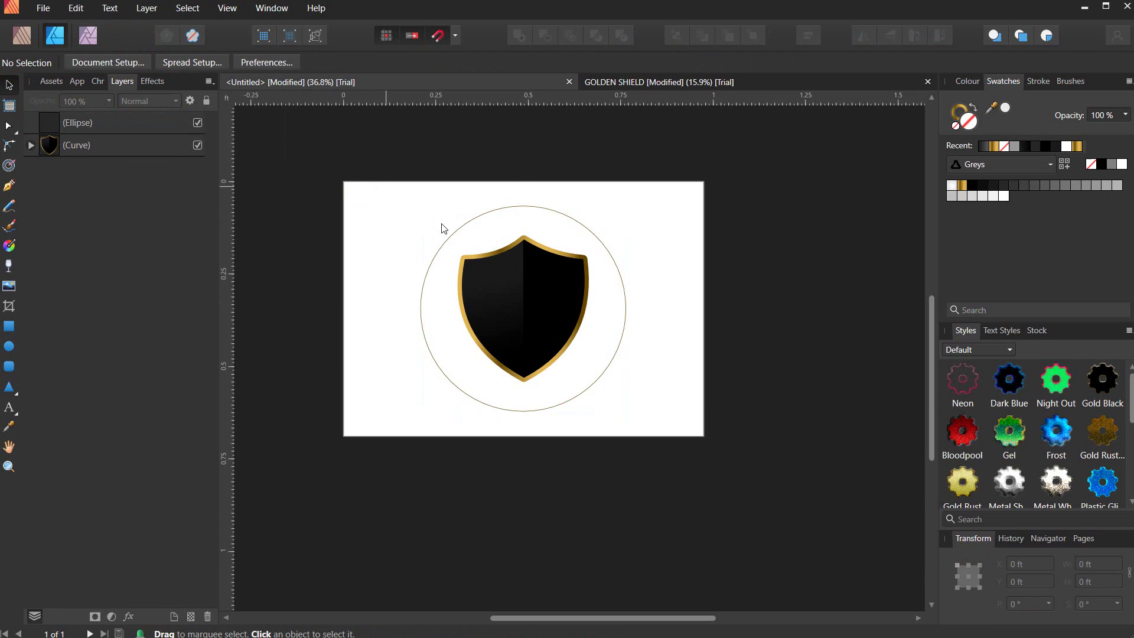
scroll(447, 234, "up", 3, "ctrl")
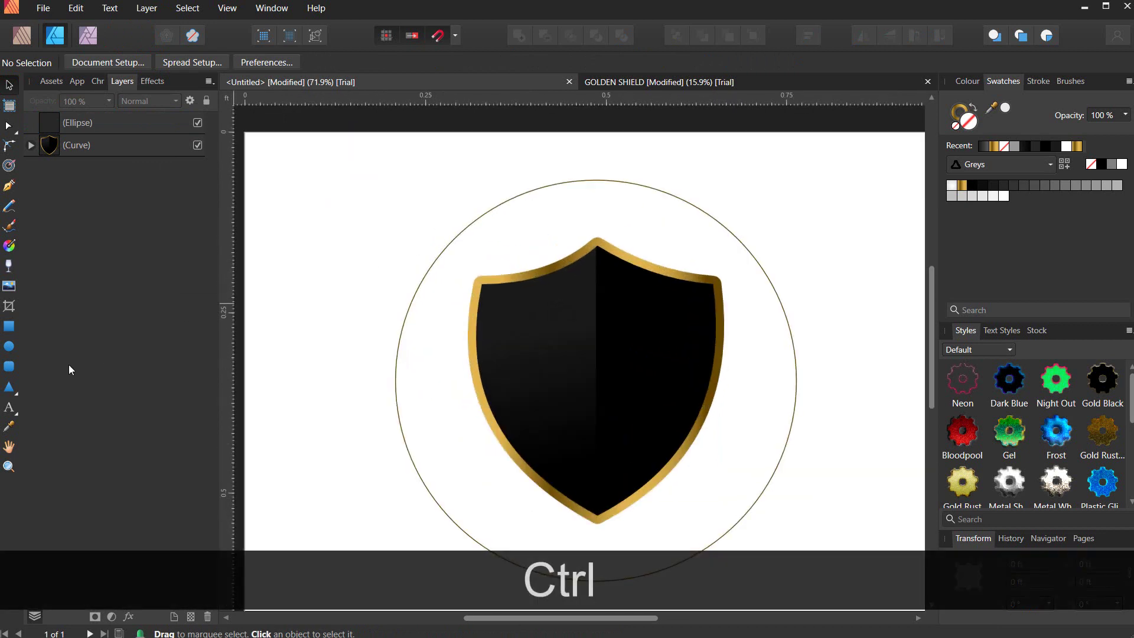
- Draw a small teardrop just outside the circle's upper-left edge with the Tear Tool
left_click(12, 390)
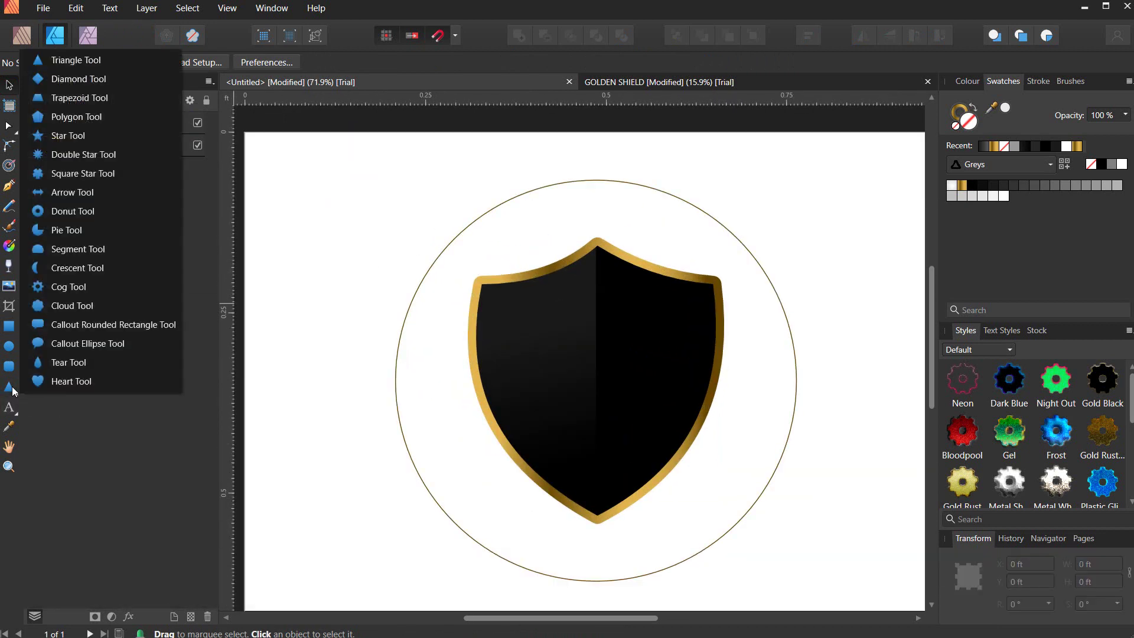
left_click(34, 362)
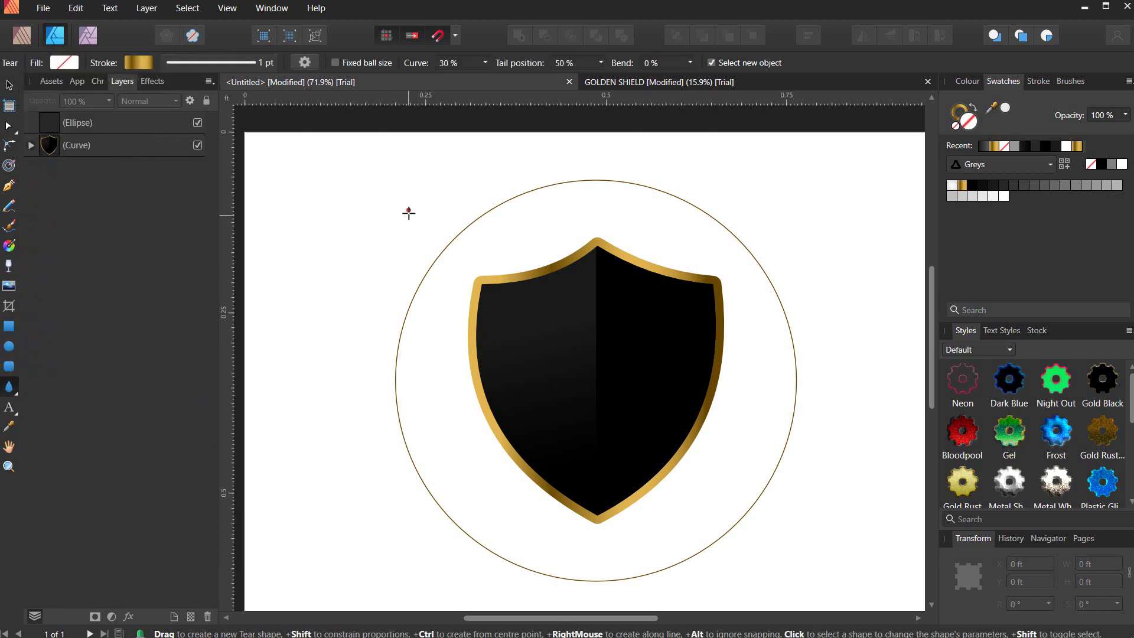
left_click_drag(409, 213, 423, 235)
key("shift")
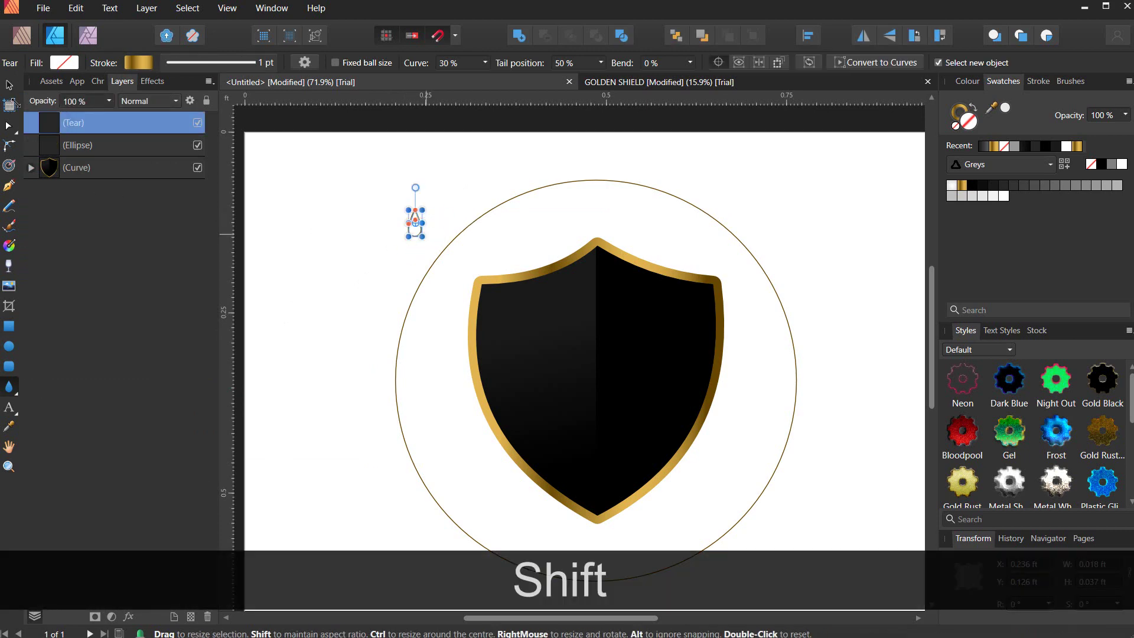
scroll(410, 238, "up", 3)
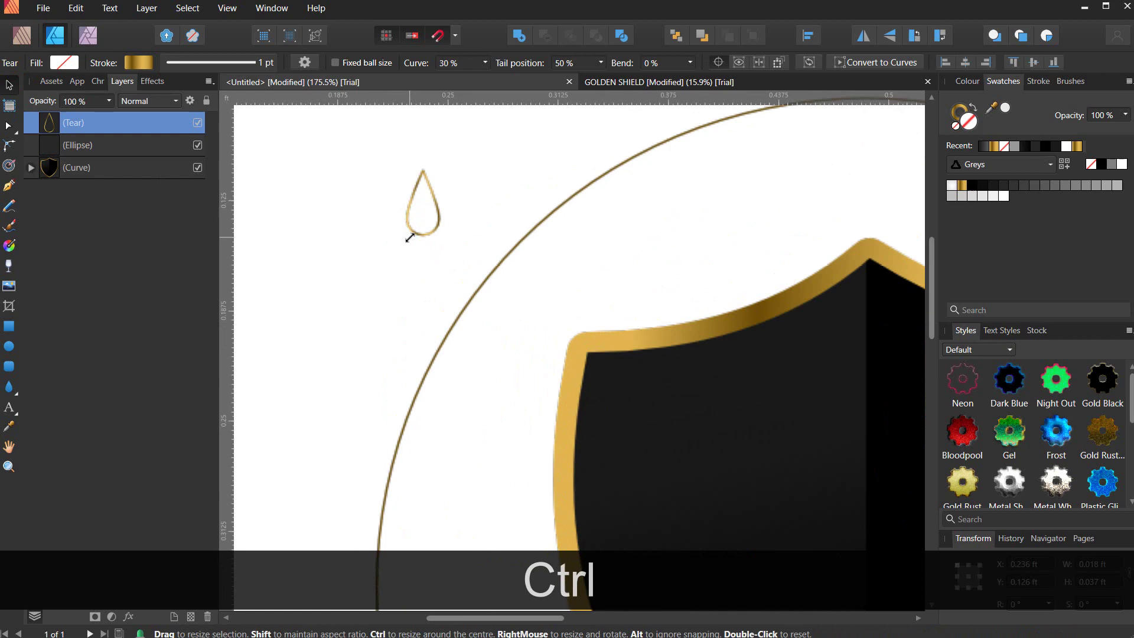
- Remove the teardrop's outline and fill it with the gold gradient
left_click(167, 63)
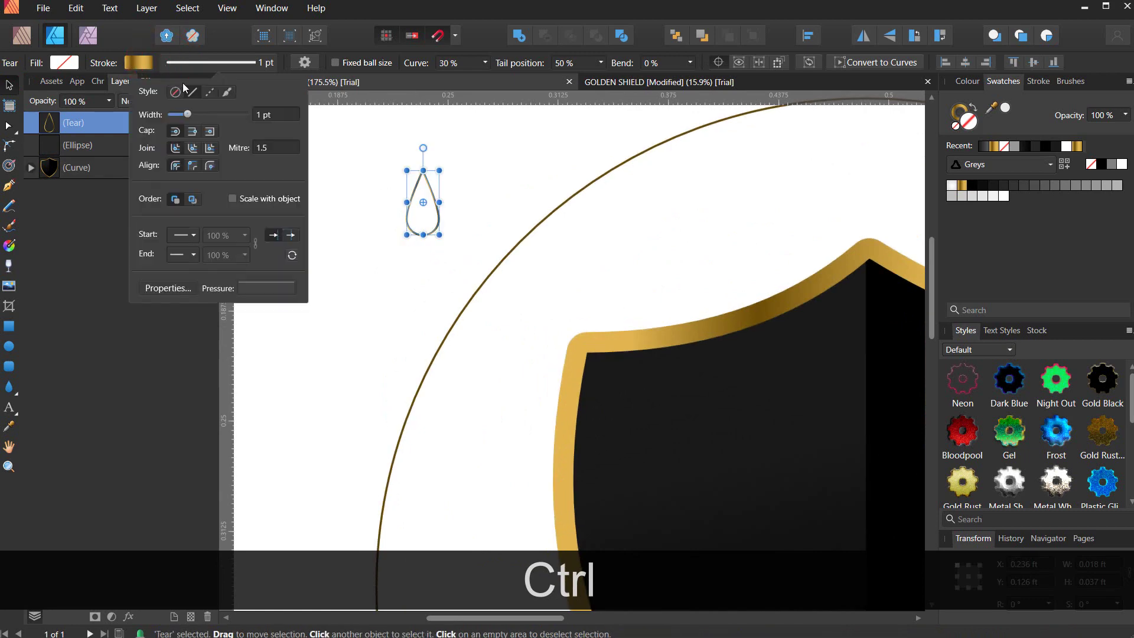
left_click(174, 93)
left_click(64, 63)
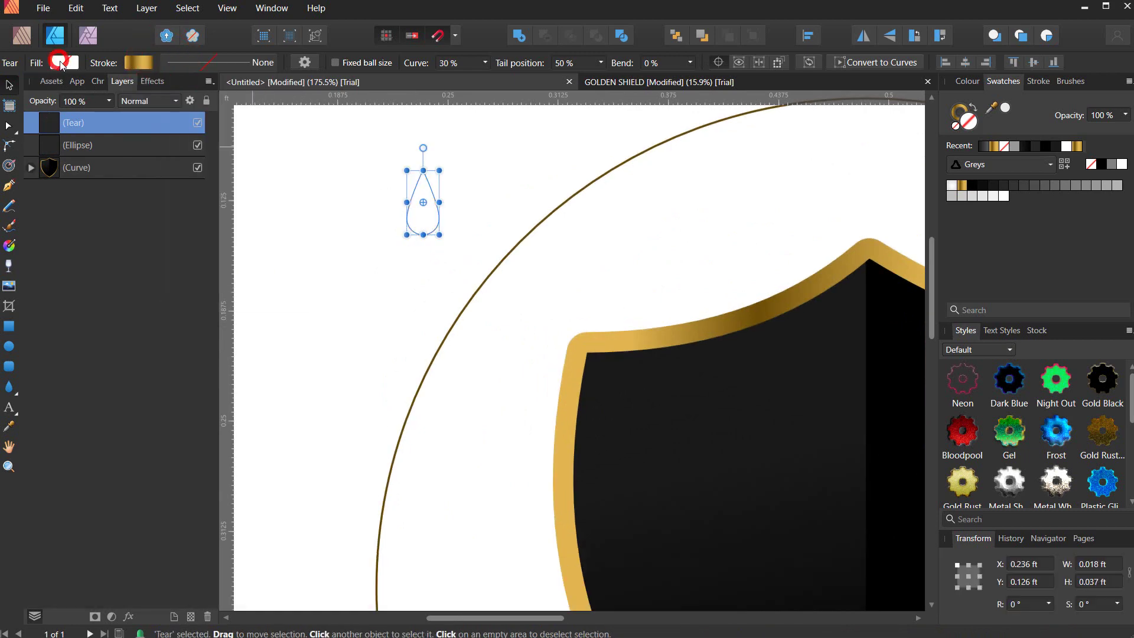
left_click(27, 151)
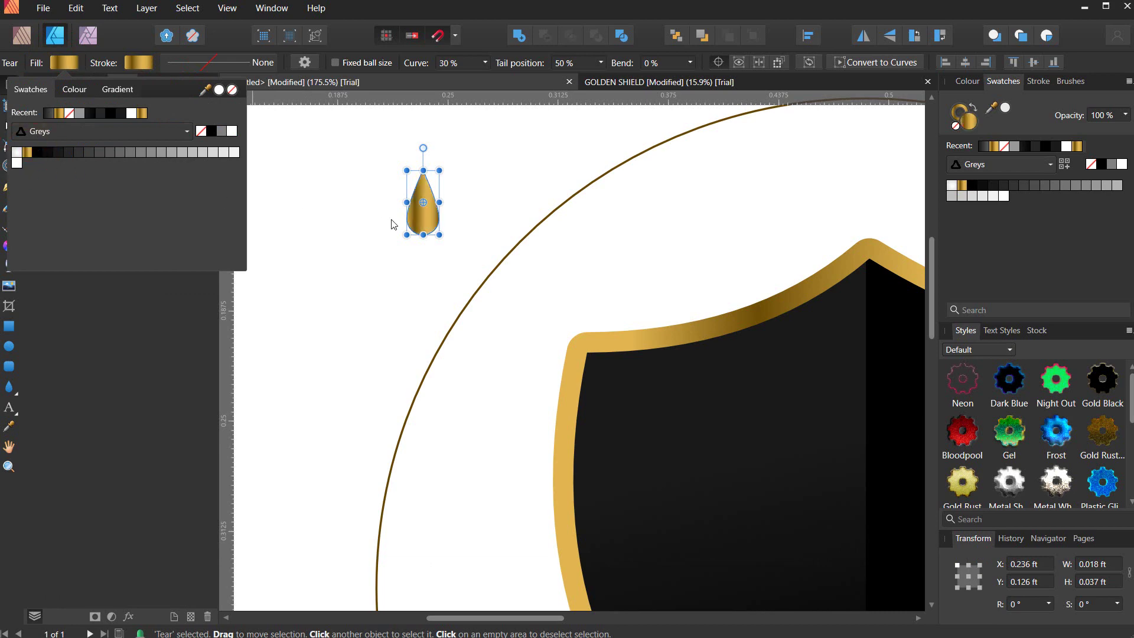
left_click(390, 240)
scroll(419, 207, "down", 2, "ctrl")
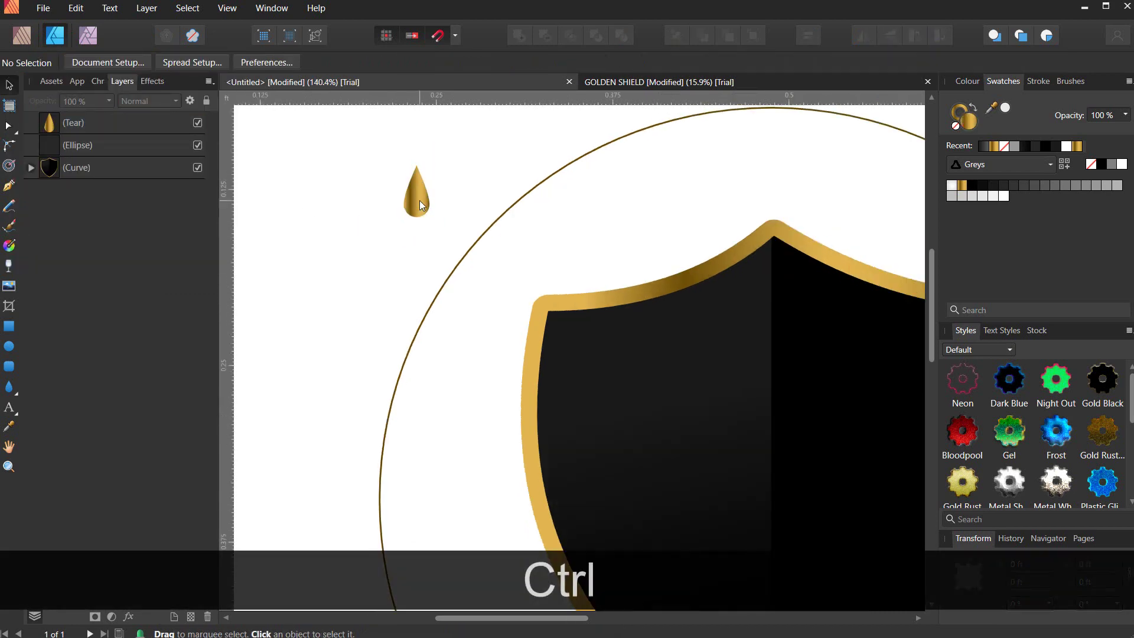
- Move the teardrop right, then clone it and rotate the copy toward horizontal beside the original
mouse_move(419, 200)
left_mouse_down()
mouse_move(473, 205)
mouse_move(484, 182)
mouse_move(537, 229)
mouse_move(546, 207)
left_mouse_up()
scroll(487, 195, "up", 3, "ctrl")
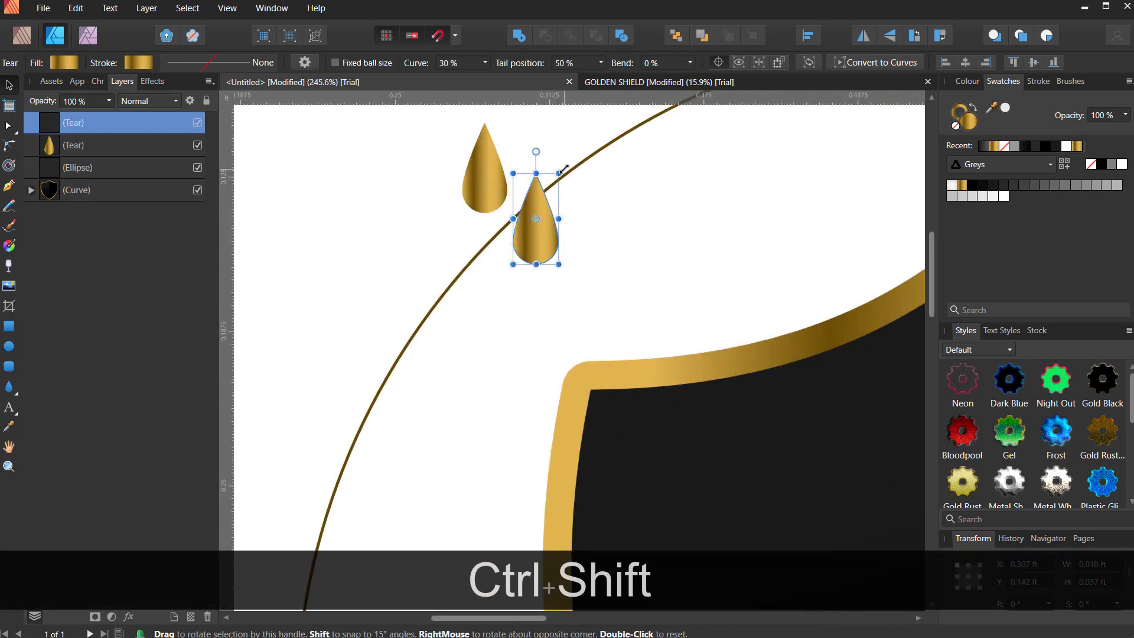
mouse_move(564, 168)
left_mouse_down()
mouse_move(608, 177)
mouse_move(603, 208)
left_mouse_up()
left_click_drag(522, 228, 546, 232)
mouse_move(488, 187)
left_mouse_down()
mouse_move(476, 186)
mouse_move(499, 189)
left_mouse_up()
left_click(536, 235)
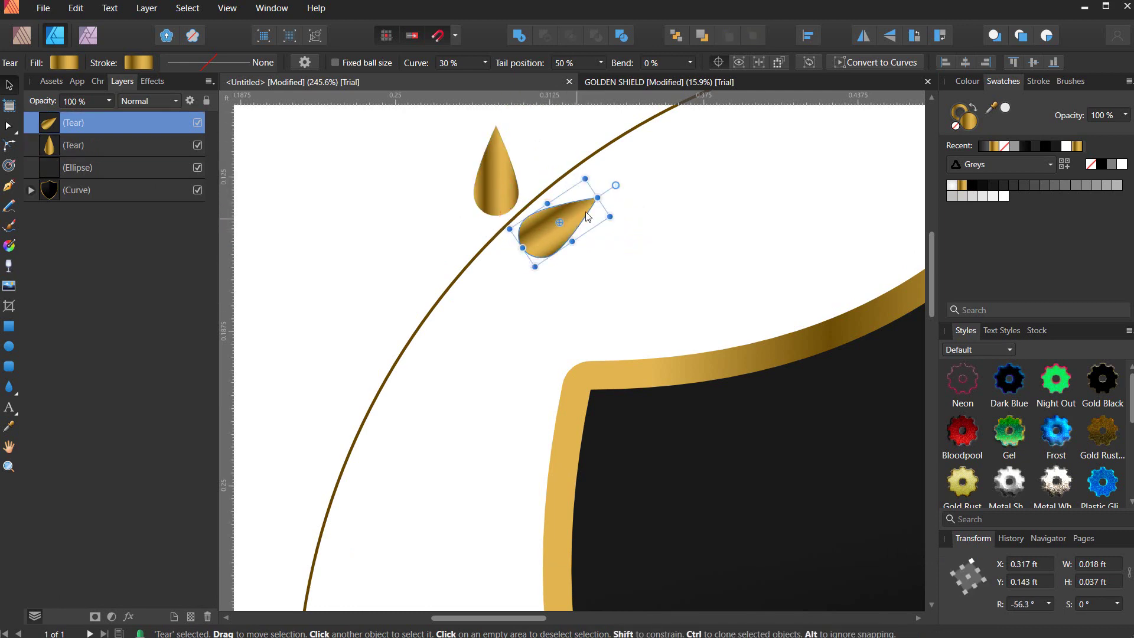
left_click_drag(615, 223, 620, 233)
- Position the sideways copy up and right, then tilt both teardrops to about -9.4° and shift them right
scroll(555, 231, "up", 3, "ctrl")
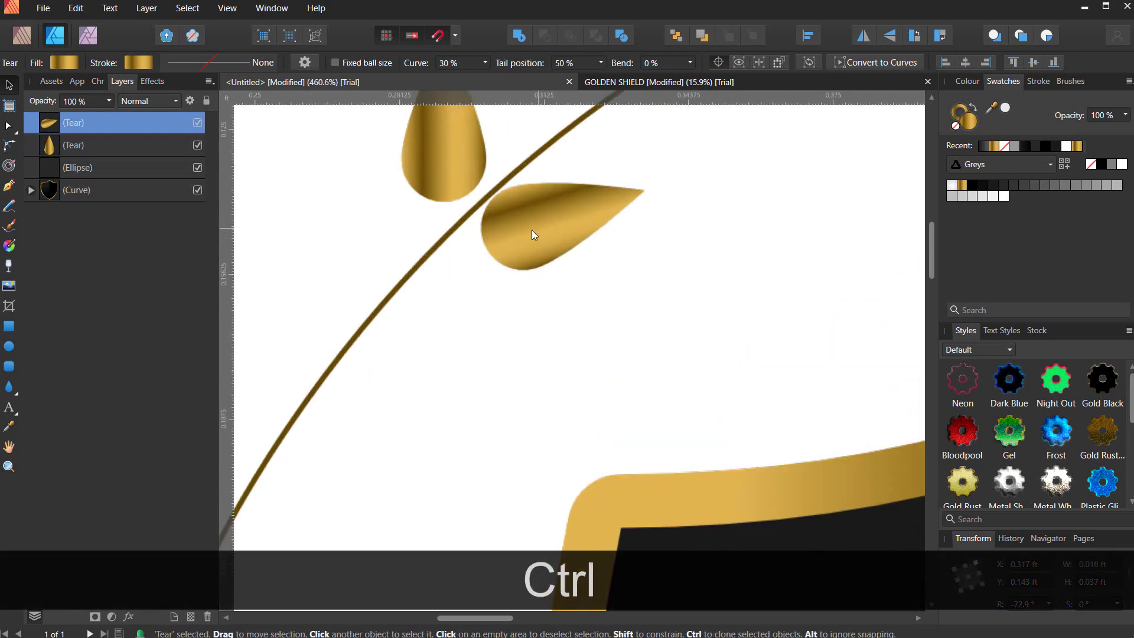
left_click_drag(533, 233, 572, 198)
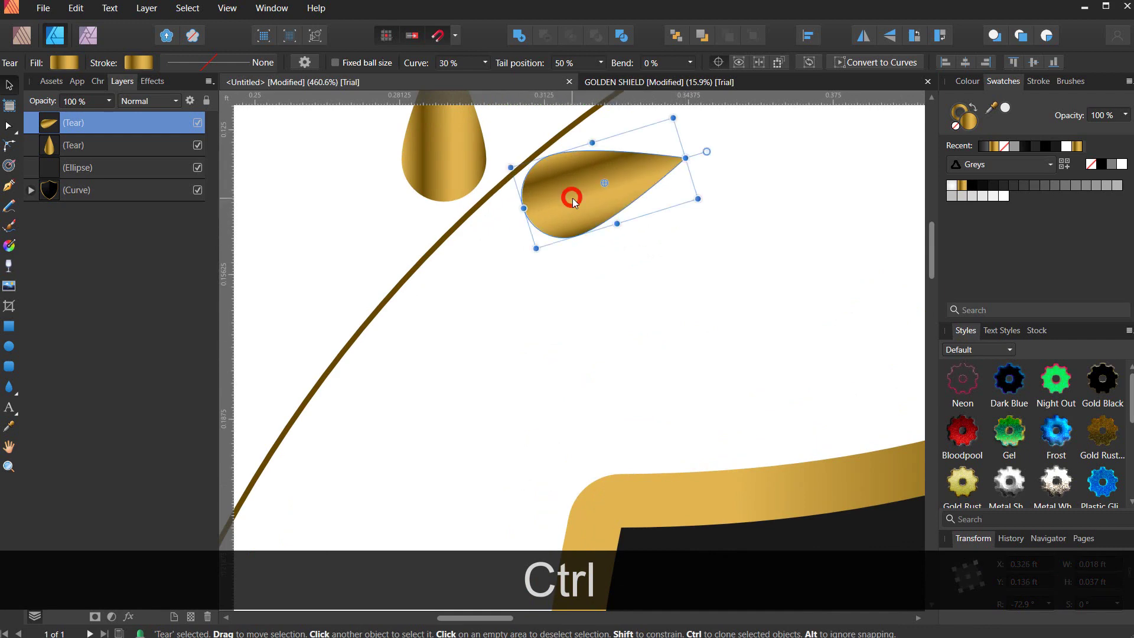
scroll(473, 208, "down", 5, "ctrl")
scroll(467, 209, "up", 4, "ctrl")
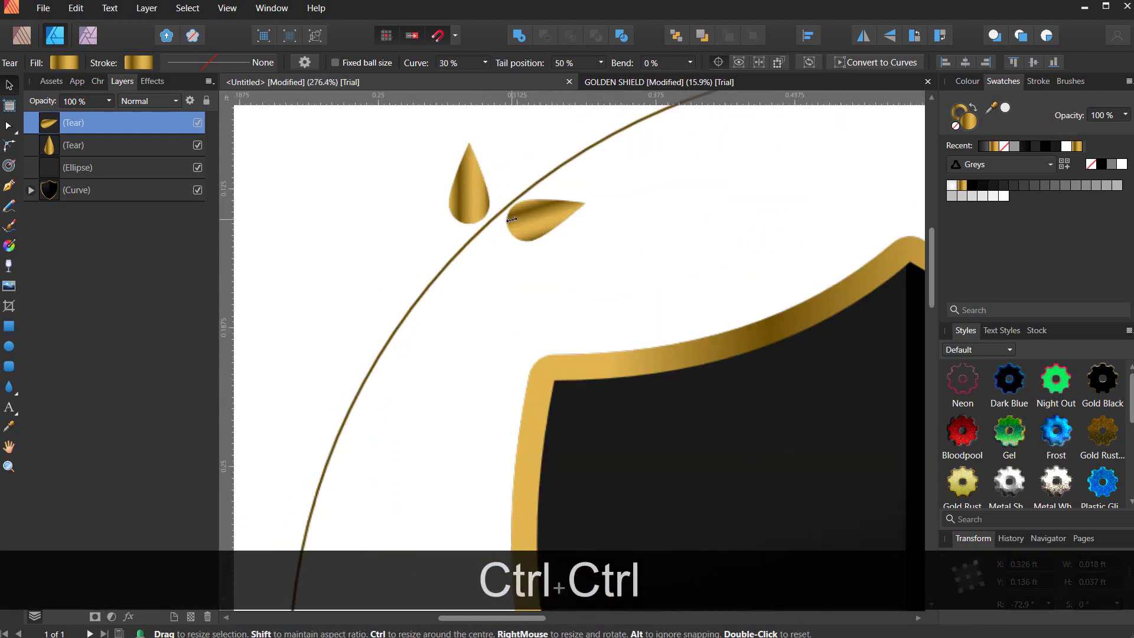
left_click(466, 205, "shift")
scroll(466, 209, "up", 3, "ctrl")
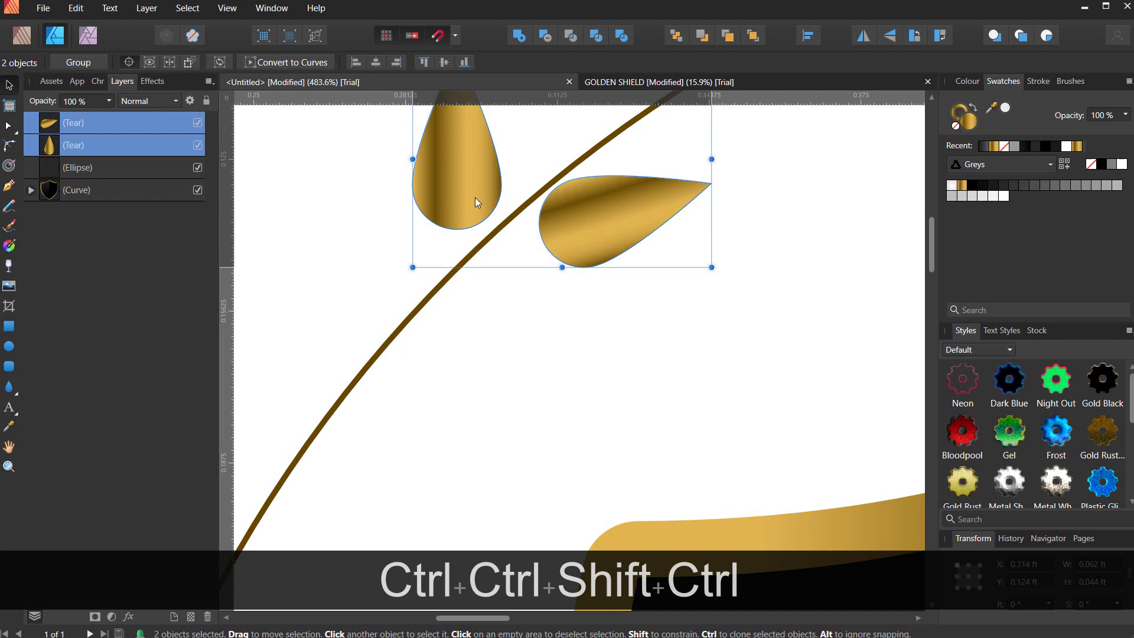
scroll(478, 201, "down", 4, "ctrl")
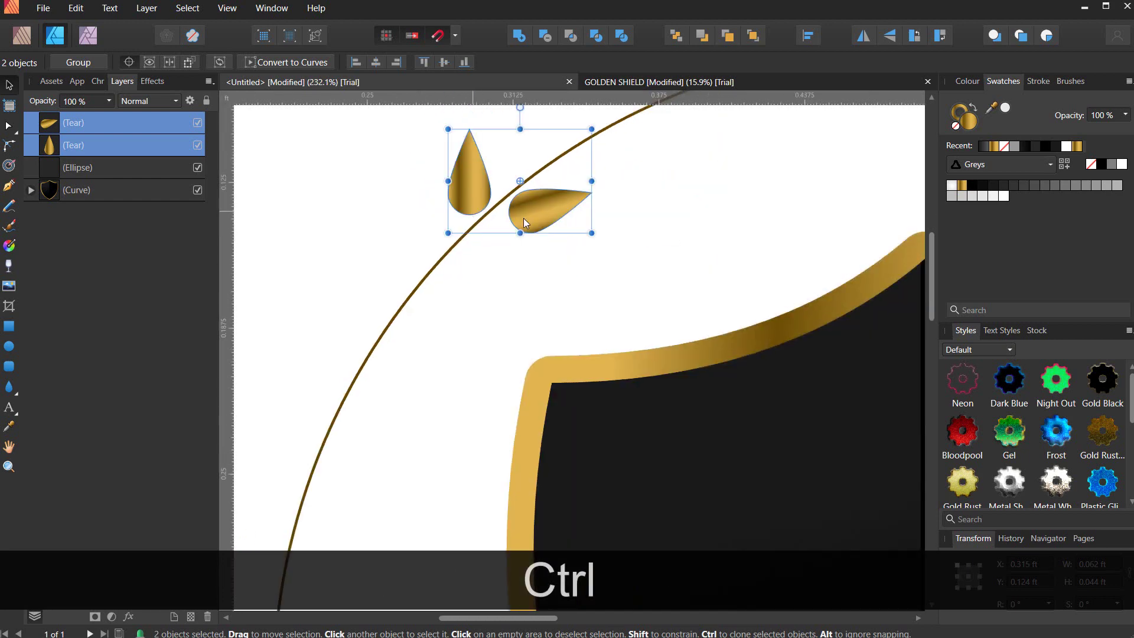
left_click_drag(587, 237, 589, 251)
scroll(505, 211, "up", 2, "ctrl")
left_click_drag(461, 176, 470, 175)
scroll(467, 201, "down", 10, "ctrl")
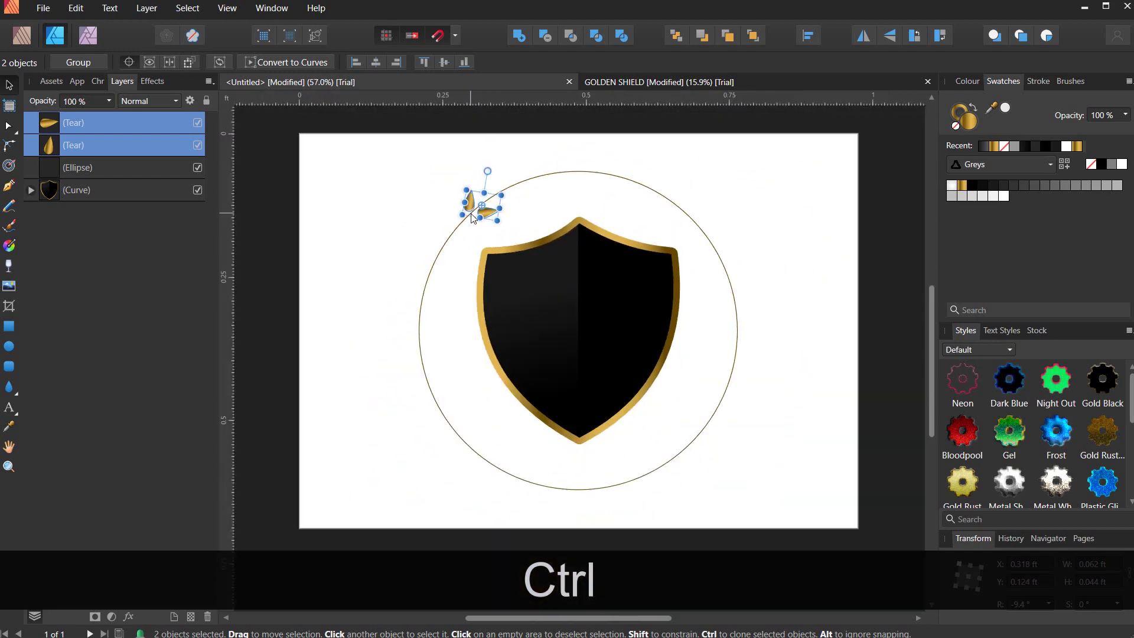
- Nudge the upright teardrop two steps right with the arrow keys
left_click(402, 182)
left_click_drag(526, 239, 455, 177)
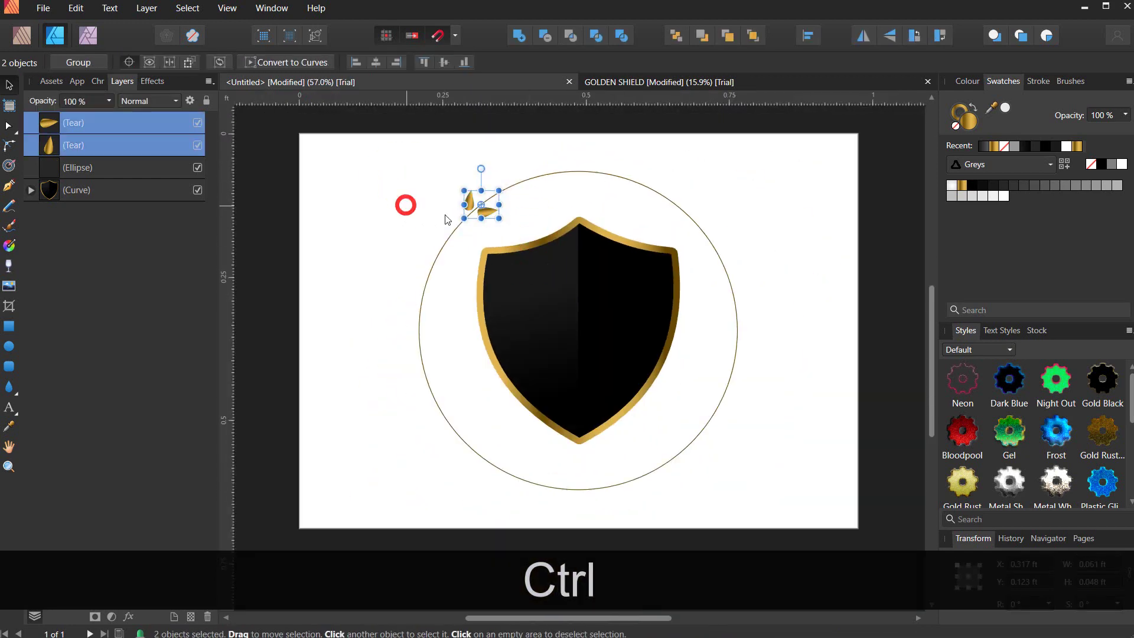
left_click(405, 202)
scroll(470, 213, "up", 4, "ctrl")
left_click(473, 202)
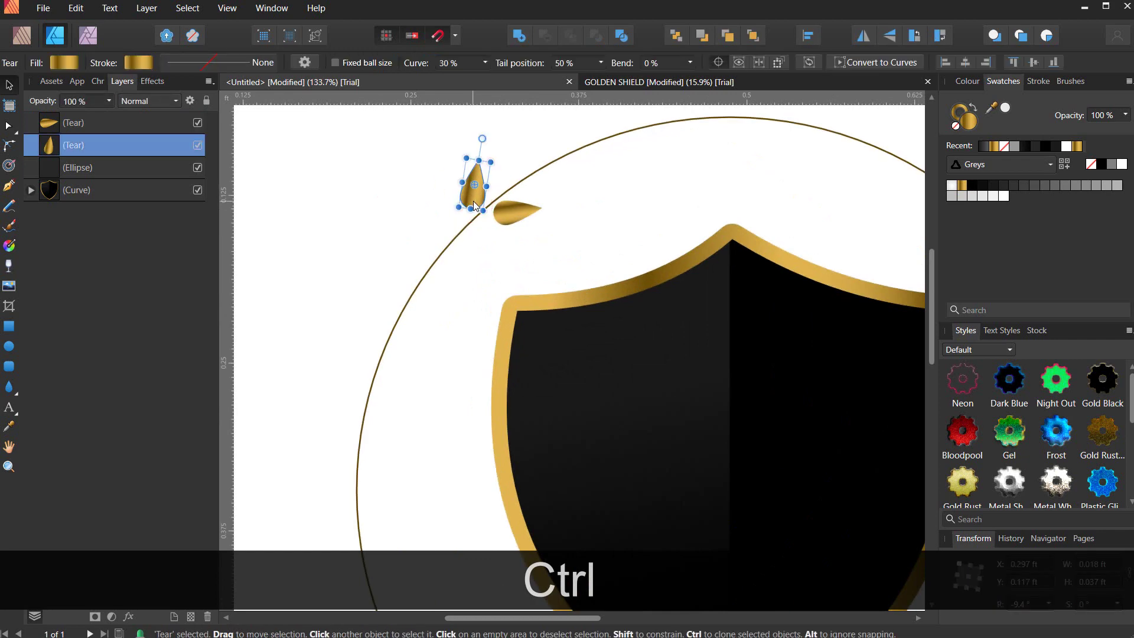
scroll(474, 200, "up", 3, "ctrl")
key("Right")
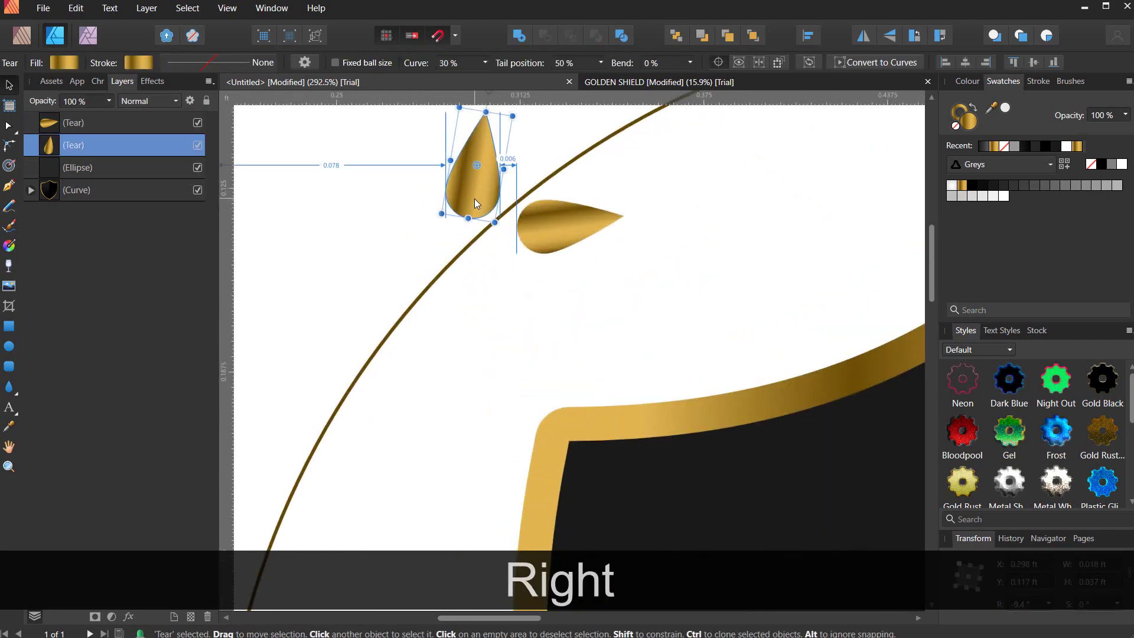
key("Right")
key("Right")
key("Right")
key("Right")
key("Right")
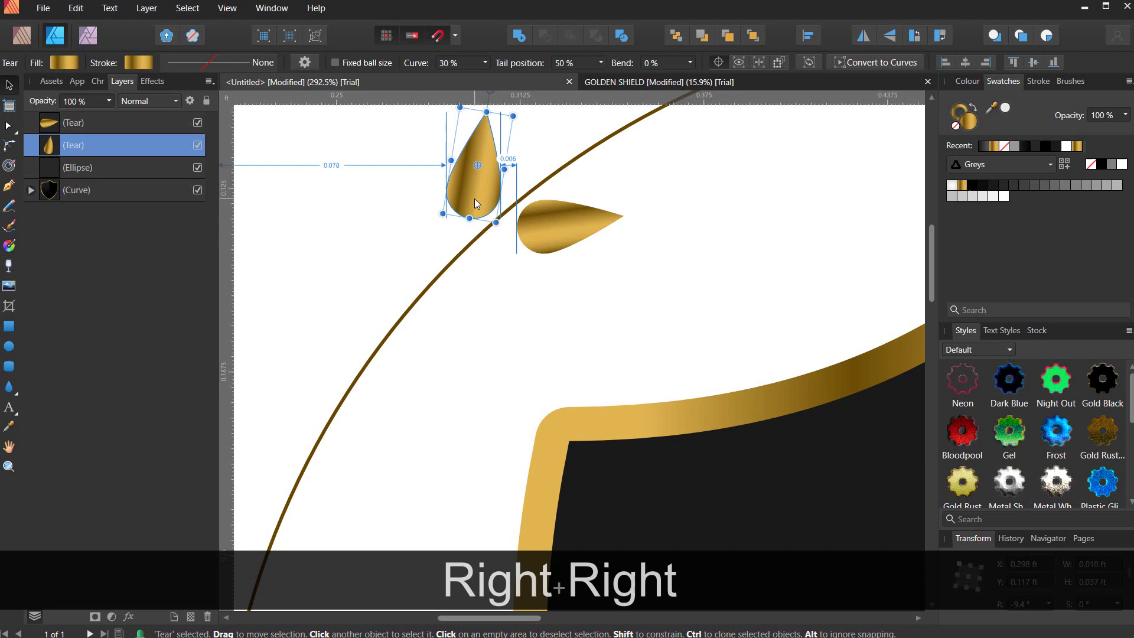
- Nudge the upright teardrop up and left, then select both teardrops together
left_click(536, 219)
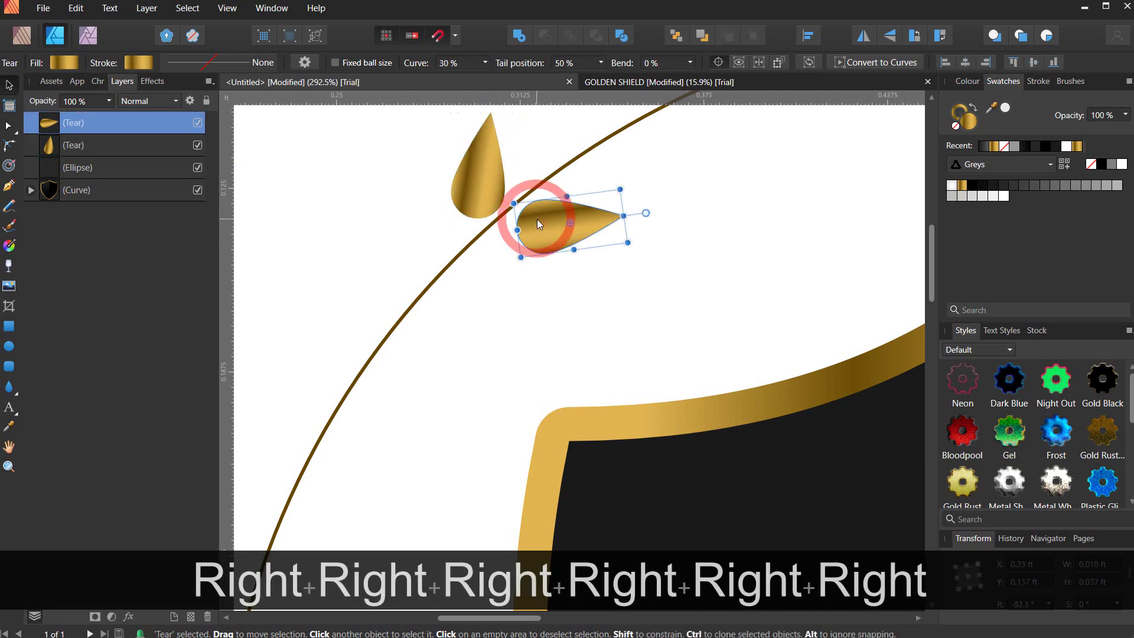
left_click(492, 191, "shift")
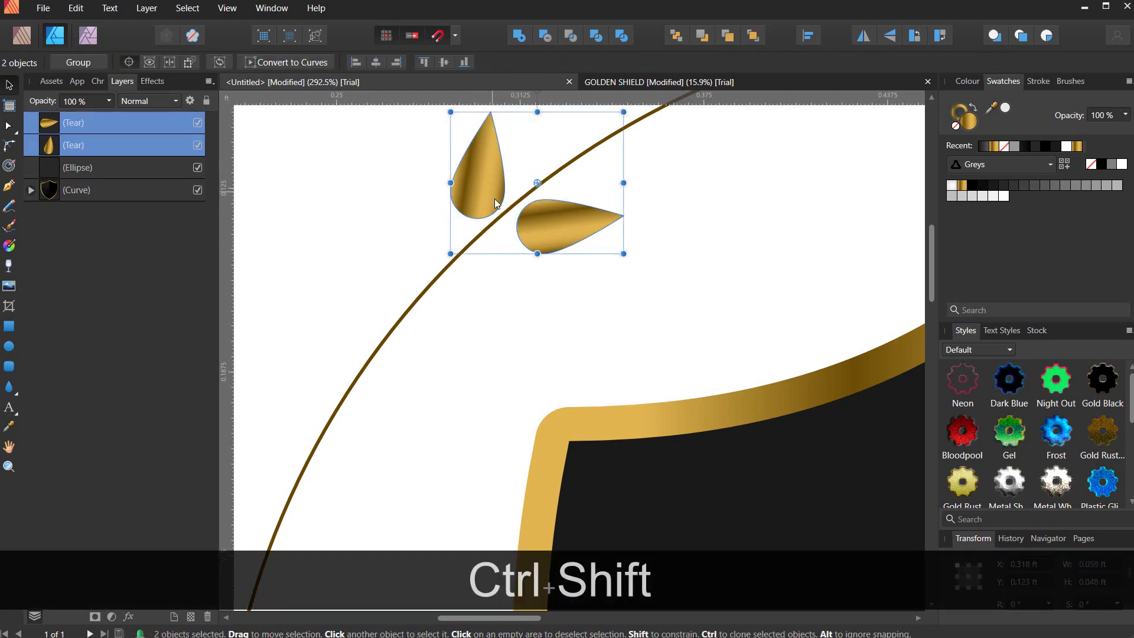
scroll(495, 193, "up", 2)
left_click(495, 193)
key("Up")
key("Up")
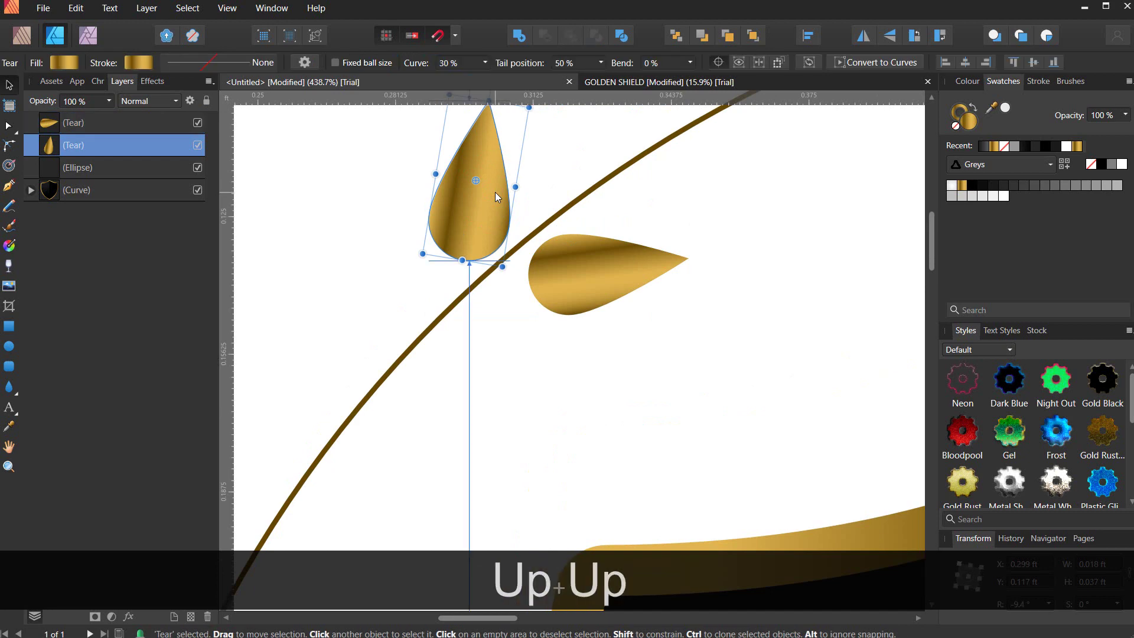
key("Left")
left_click(585, 293, "shift")
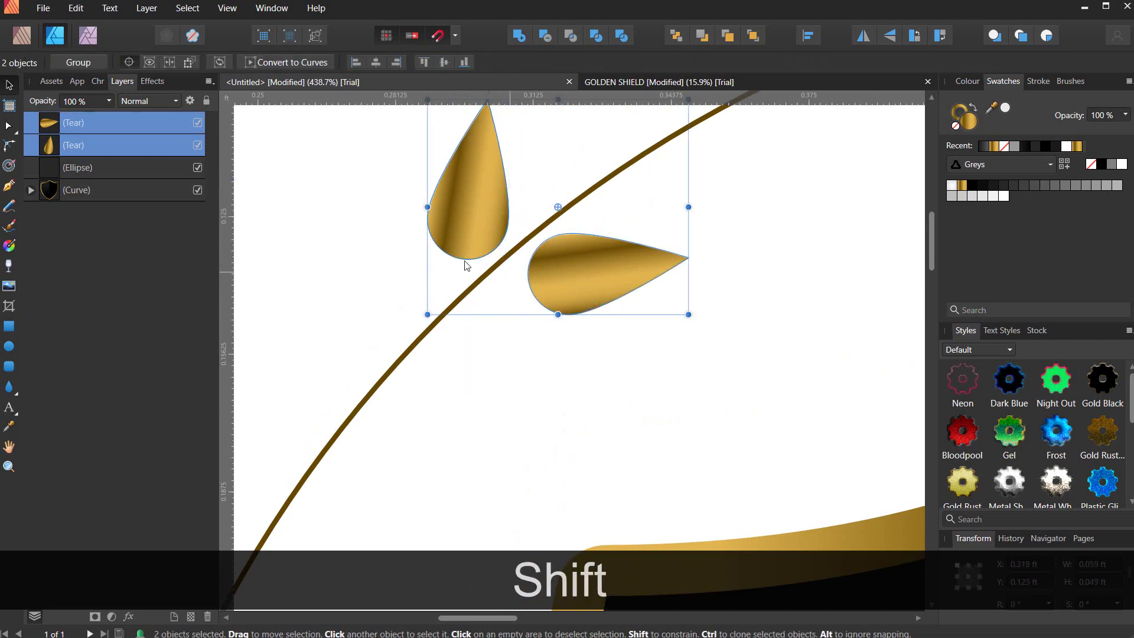
- Group the two teardrops into a leaf pair and move its rotation centre onto the shield centre
key("ctrl+g")
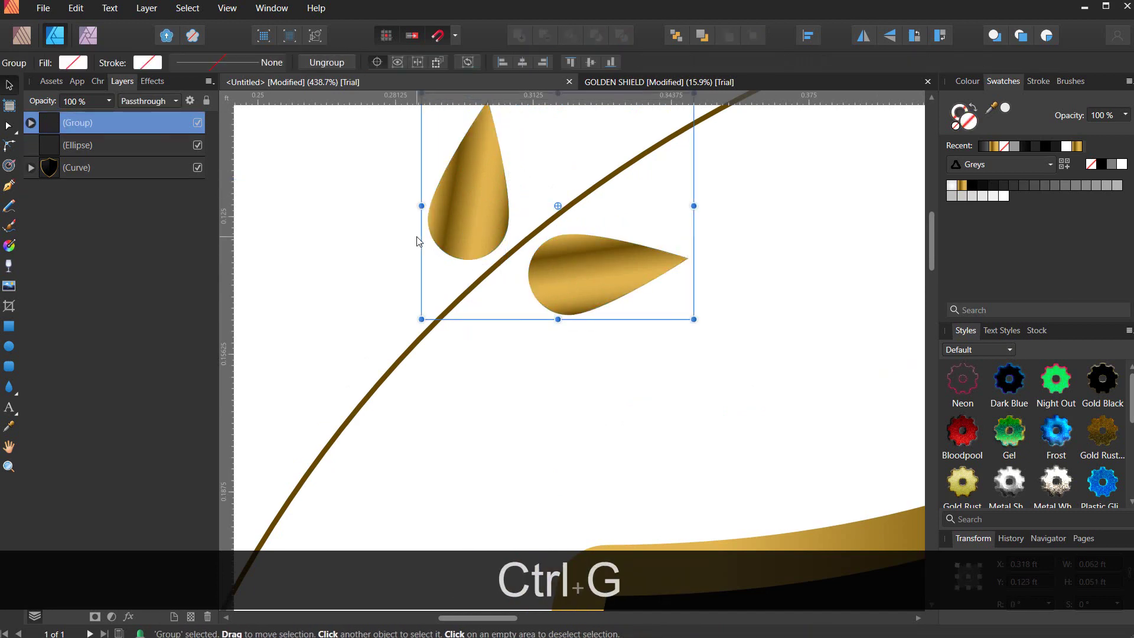
scroll(455, 272, "down", 3)
scroll(455, 272, "down", 2)
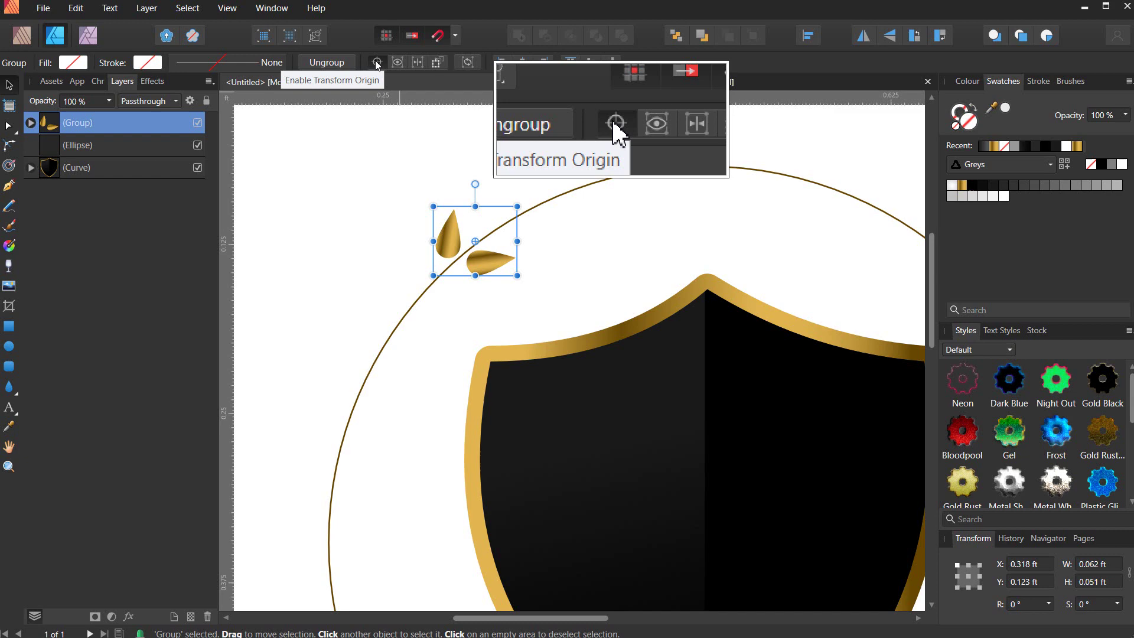
scroll(452, 247, "down", 2)
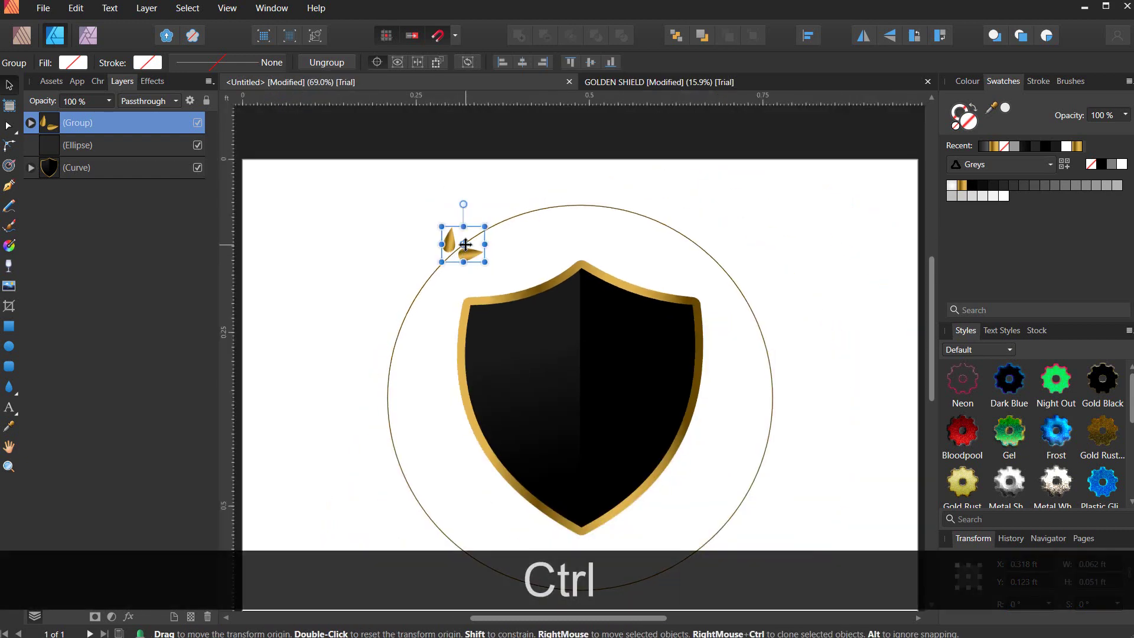
scroll(463, 245, "up", 1)
scroll(462, 244, "down", 2)
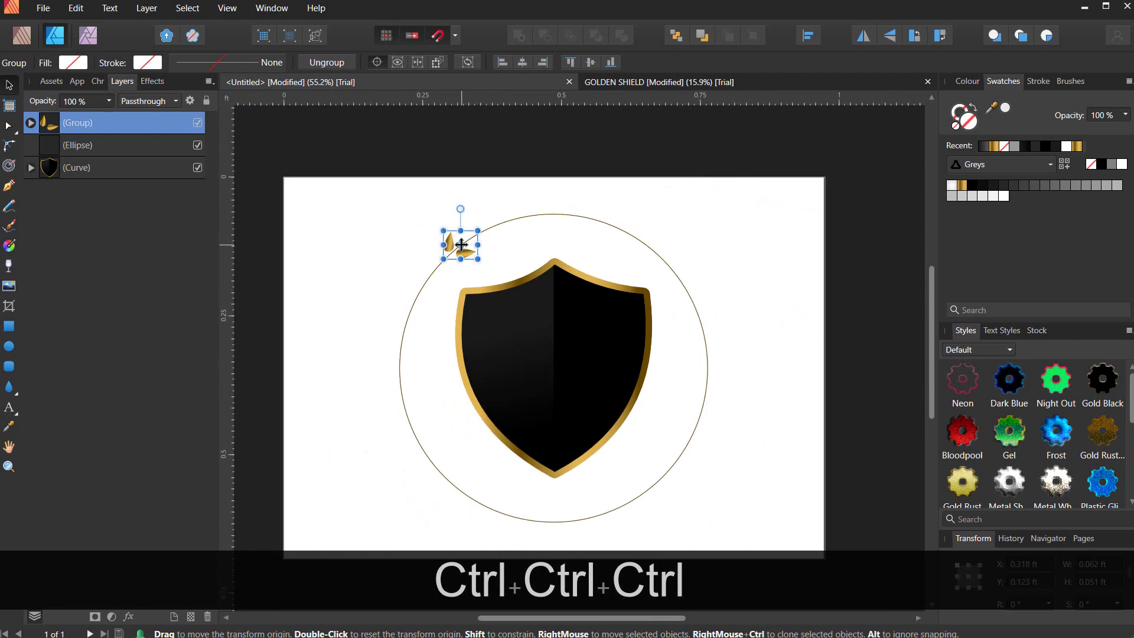
left_click_drag(461, 244, 554, 368)
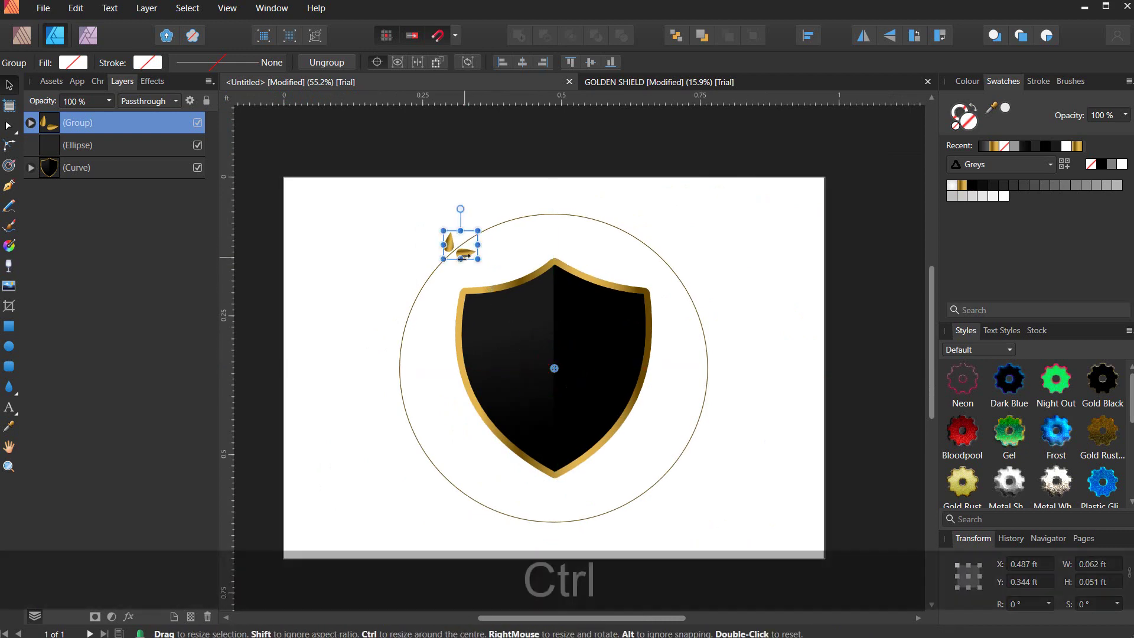
- Duplicate the leaf pair and rotate the copy by 7°
key("ctrl+j")
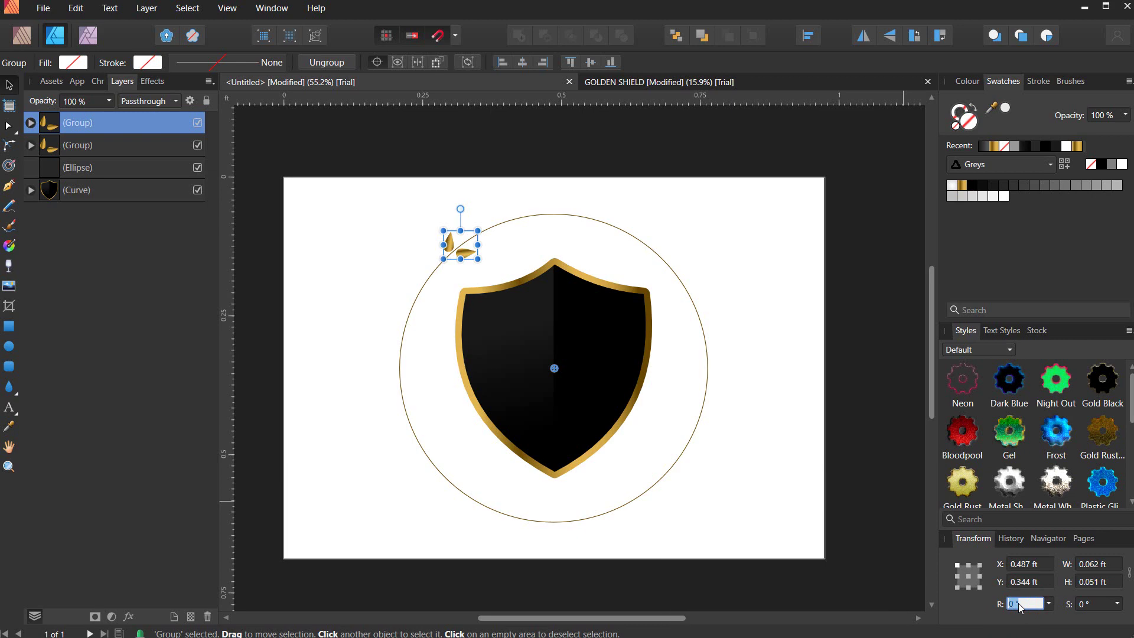
type("7")
key("Return")
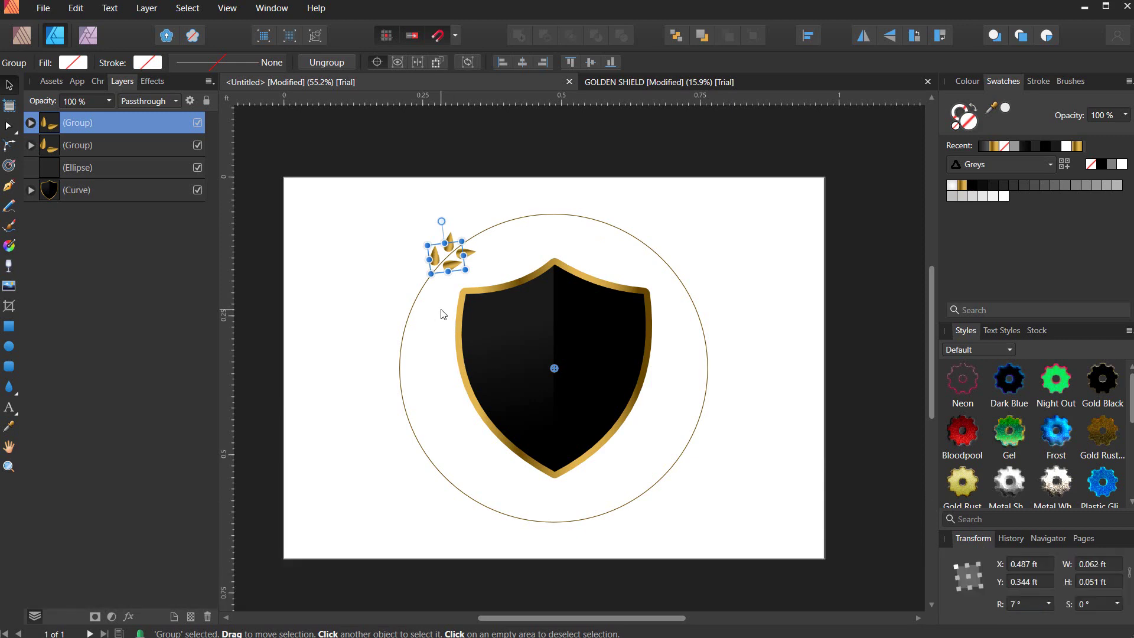
- Repeat the rotated duplicate eight more times with Ctrl+J, running leaves down to the stem's bottom
key("ctrl+j")
key("ctrl+j")
key("ctrl+j")
key("ctrl+j")
key("ctrl+j")
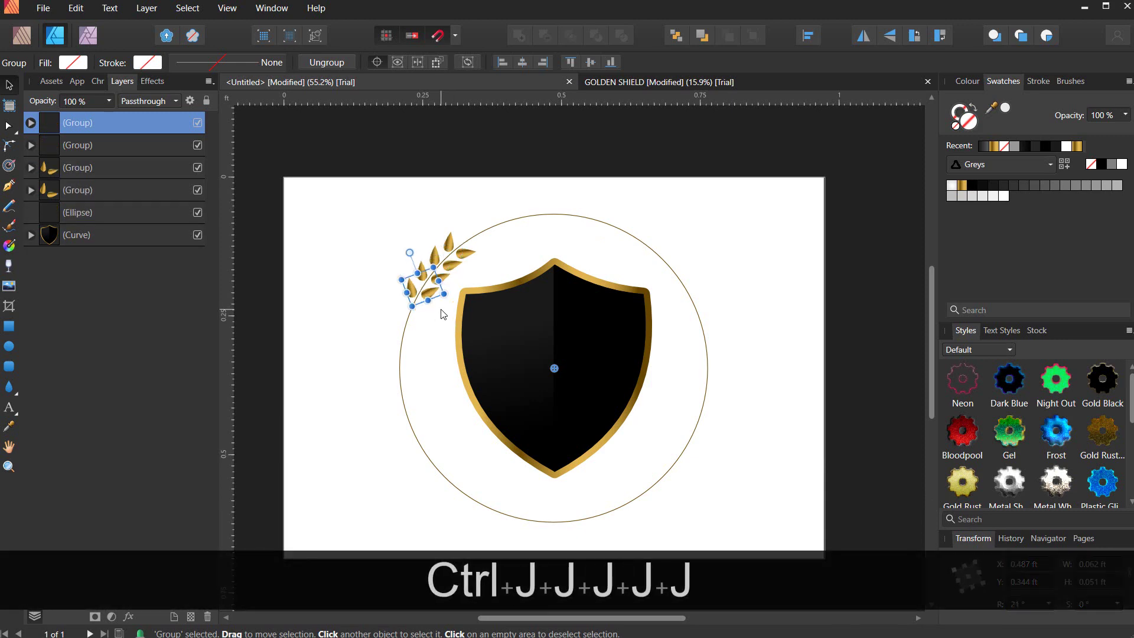
key("ctrl+j")
key("ctrl+j")
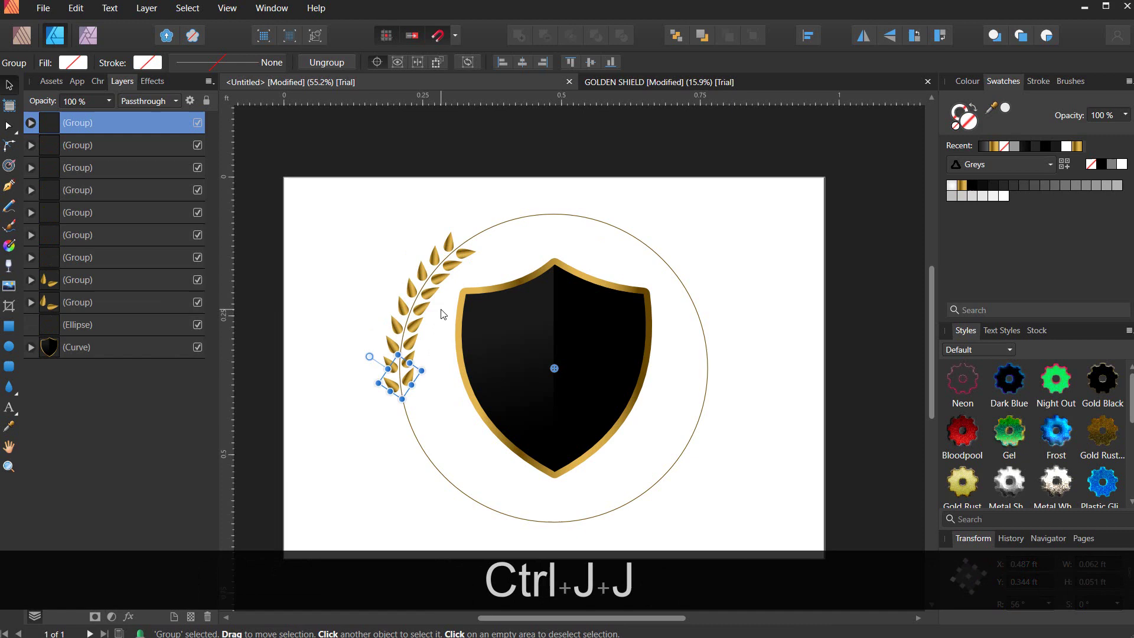
key("ctrl+j")
key("ctrl+j")
key("ctrl+j")
key("ctrl+j")
key("ctrl+j")
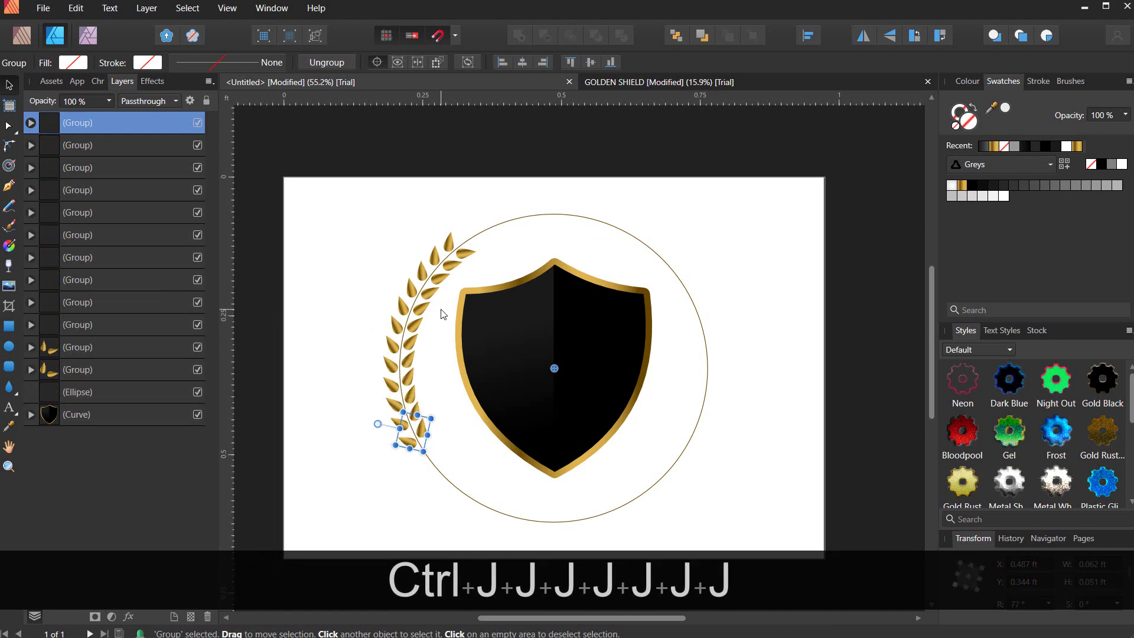
key("ctrl+j")
key("ctrl+j")
key("ctrl+j")
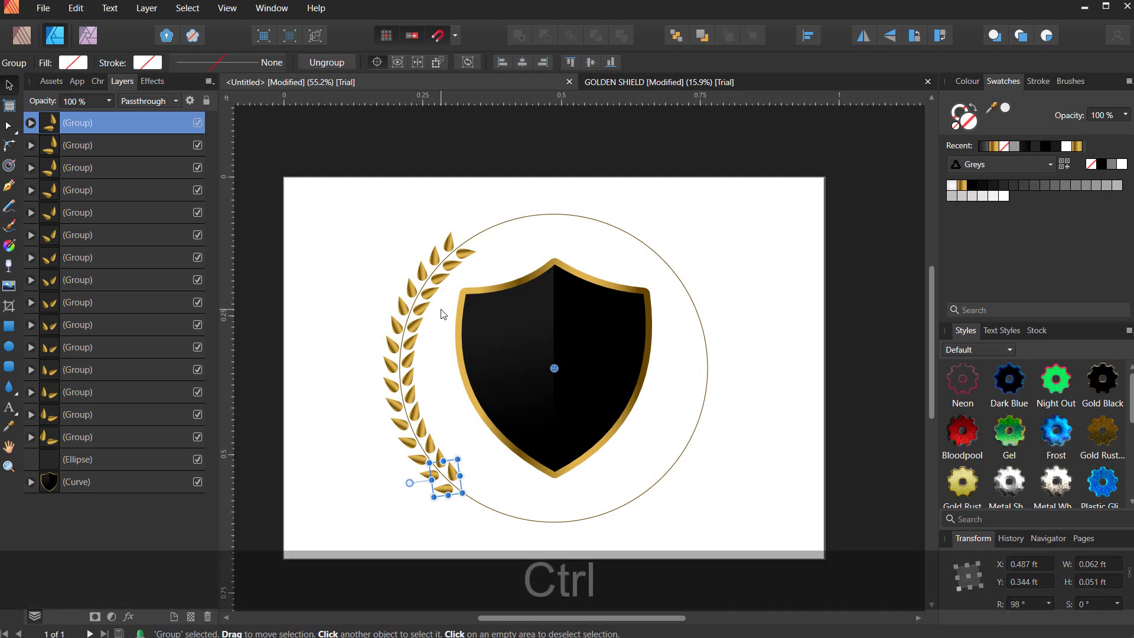
key("ctrl+j")
key("ctrl+j")
key("ctrl+j")
key("ctrl+j")
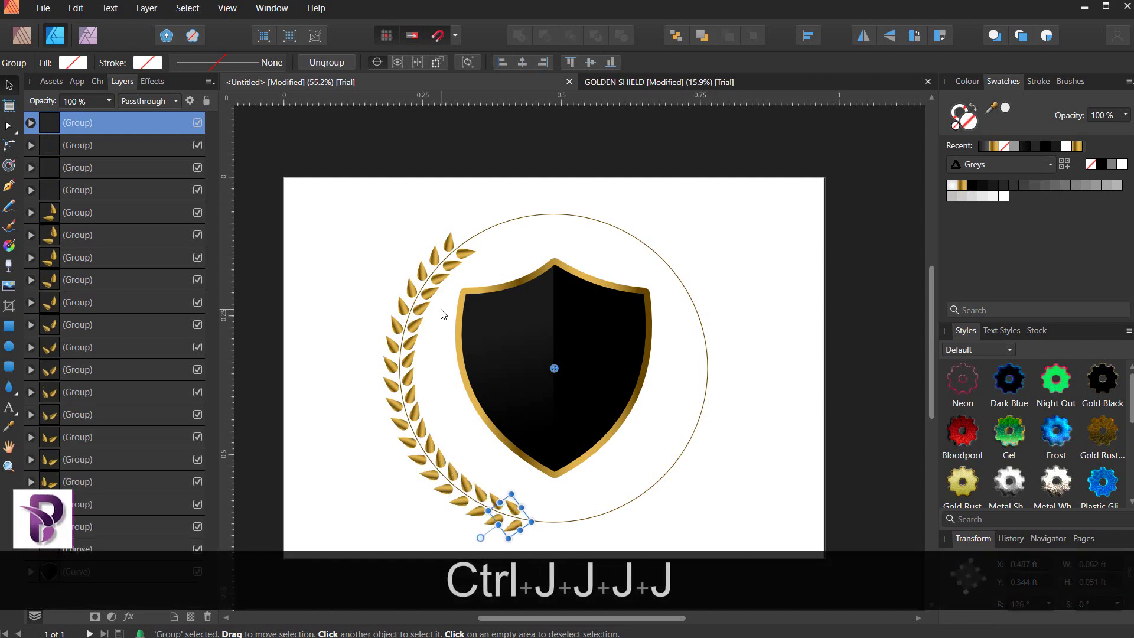
key("ctrl+j")
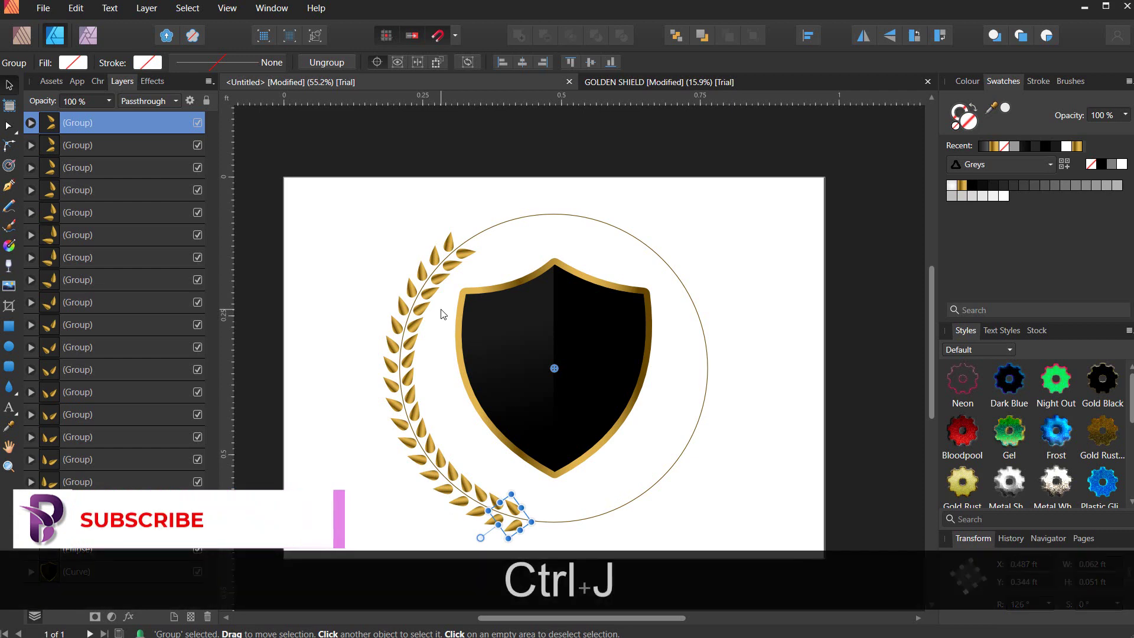
key("ctrl+j")
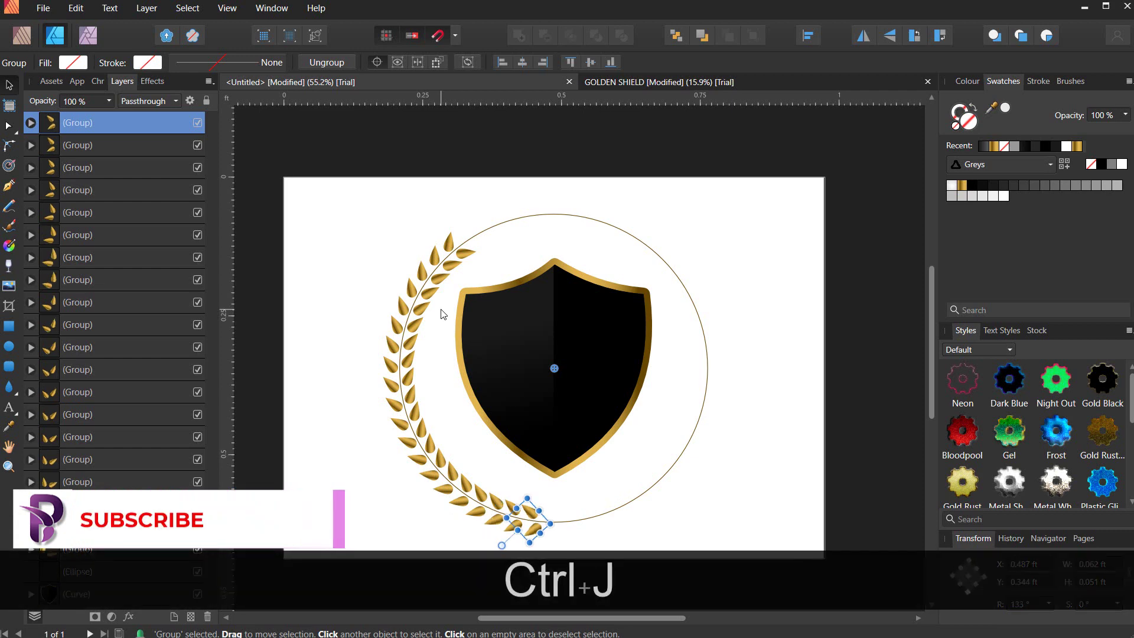
key("ctrl+j")
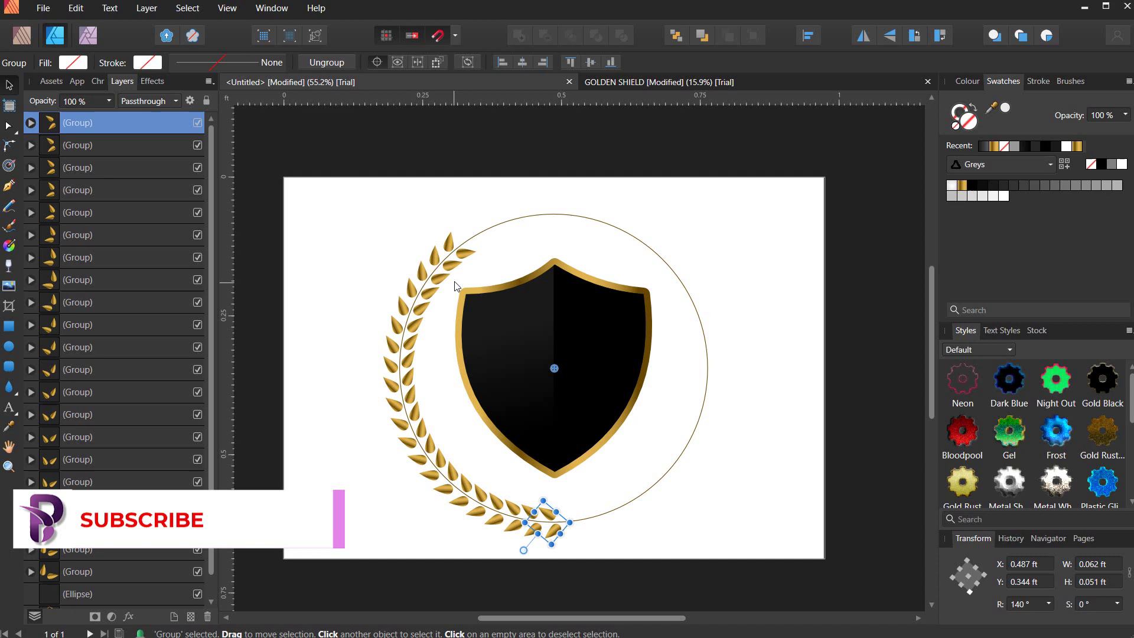
- Marquee-select all 21 gold leaf pairs and group them into one laurel group
left_click(347, 207)
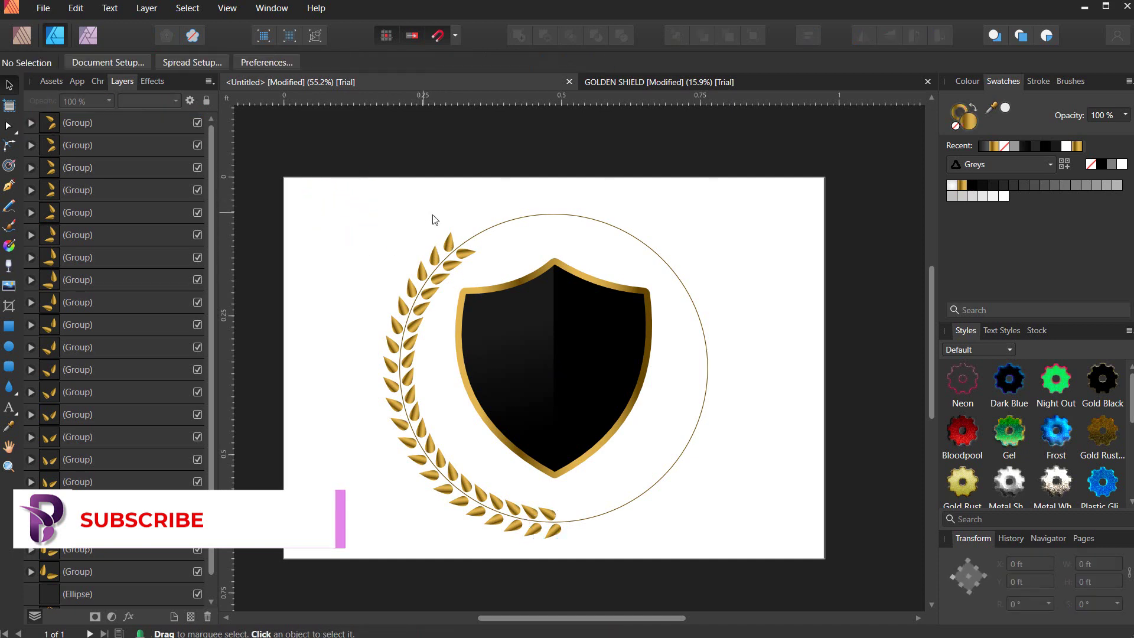
scroll(431, 218, "down", 1)
left_click_drag(329, 156, 597, 543)
key("ctrl+g")
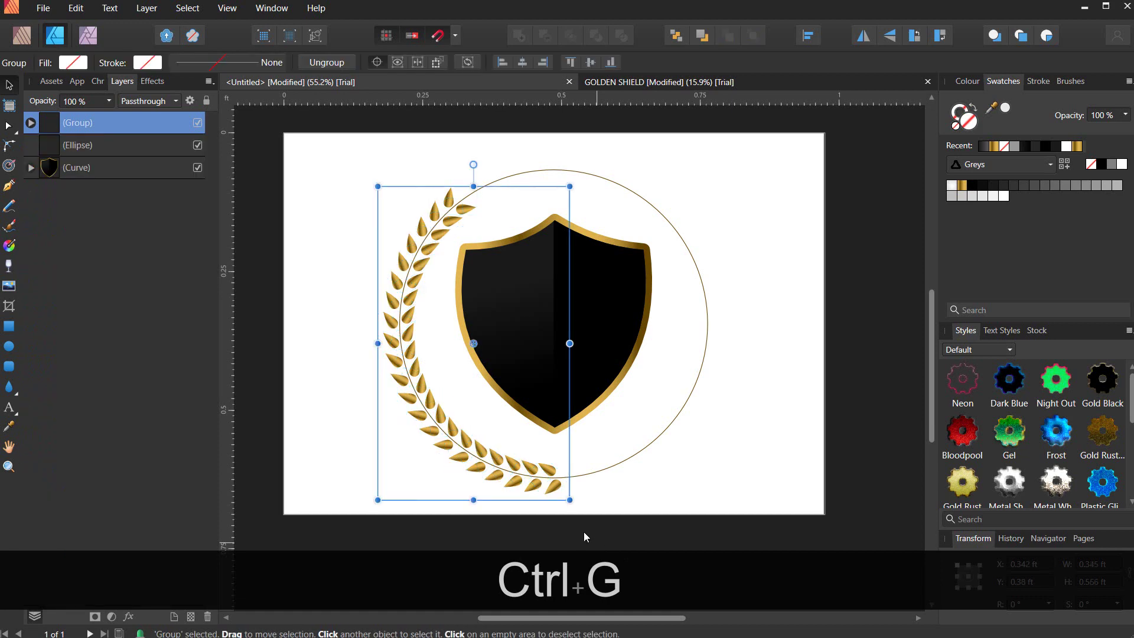
left_click(354, 216)
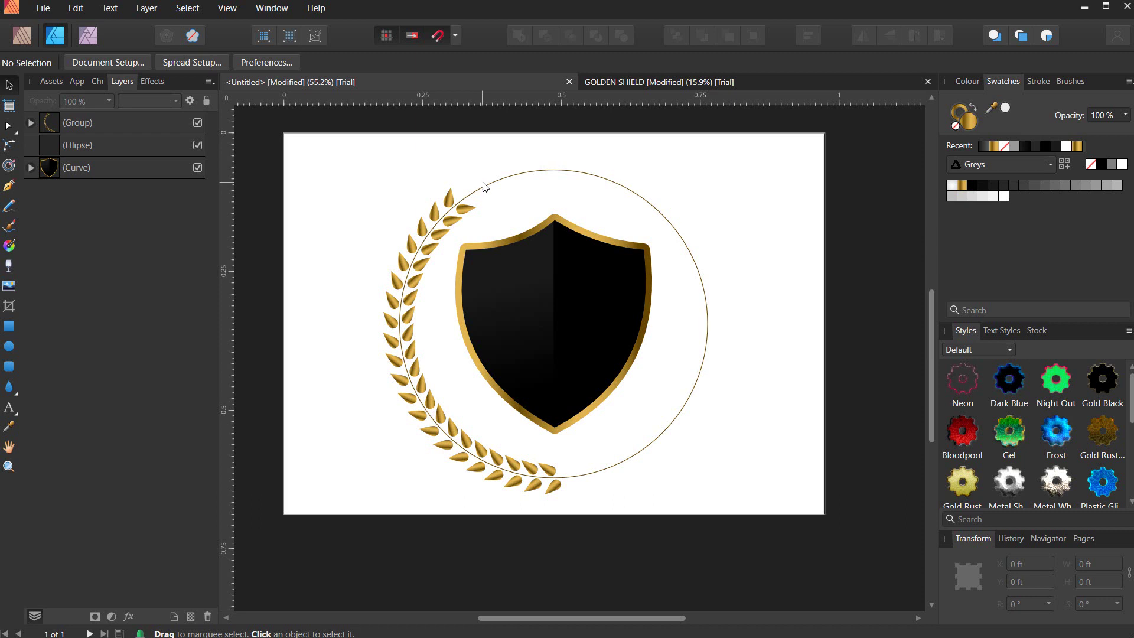
left_click(370, 177)
- Draw a straight pen line from above the circle's upper left to below the laurel's bottom tip
key("p")
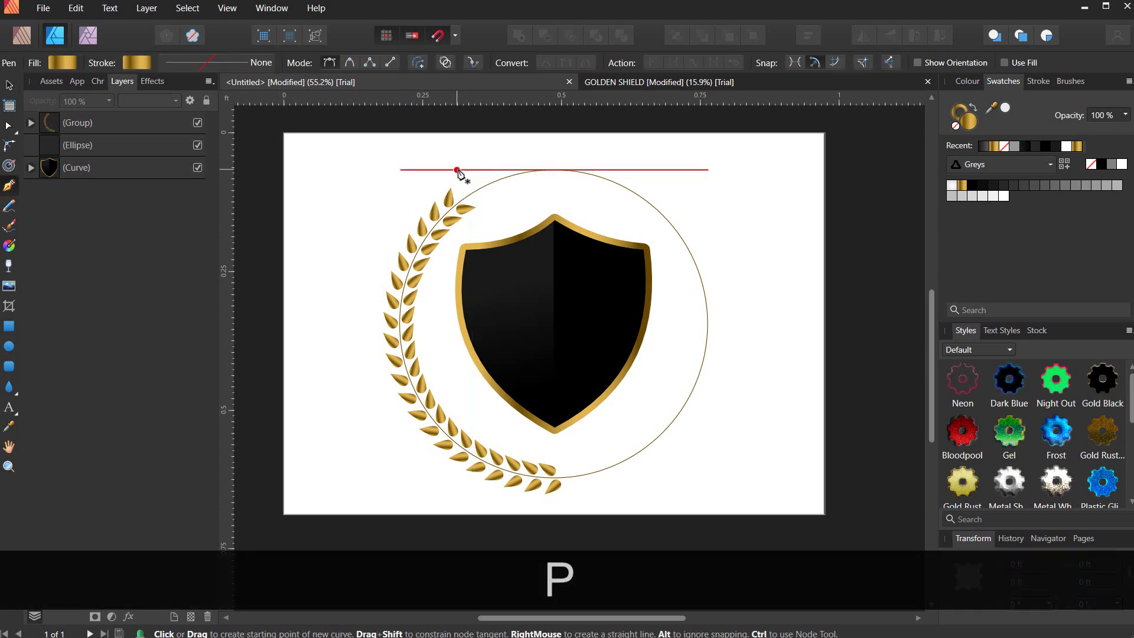
left_click(458, 170)
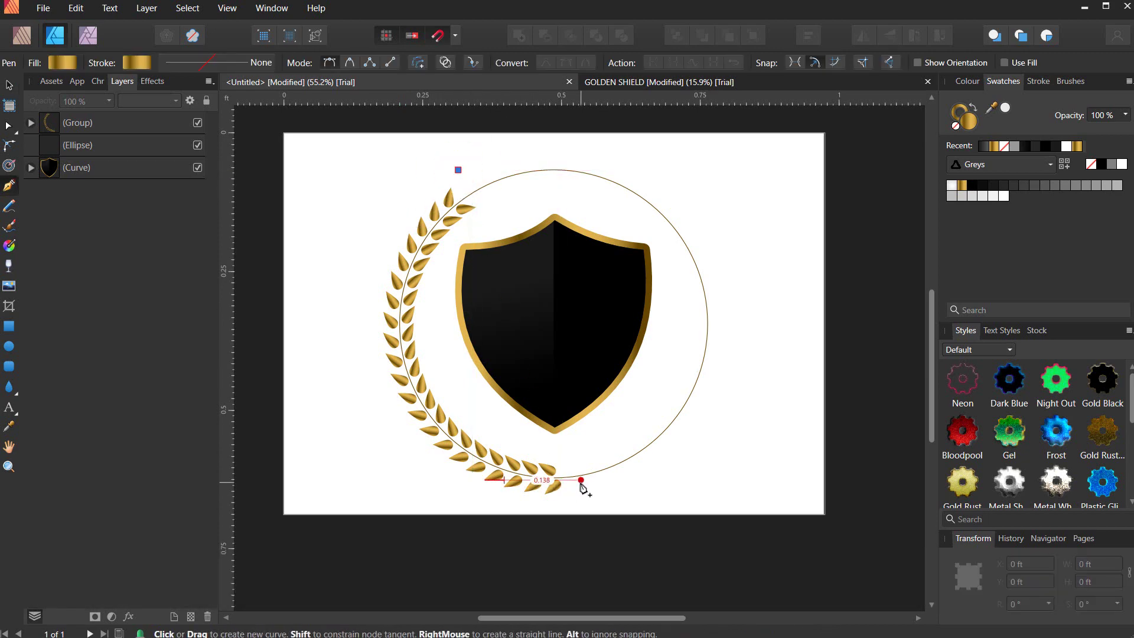
left_click(572, 481)
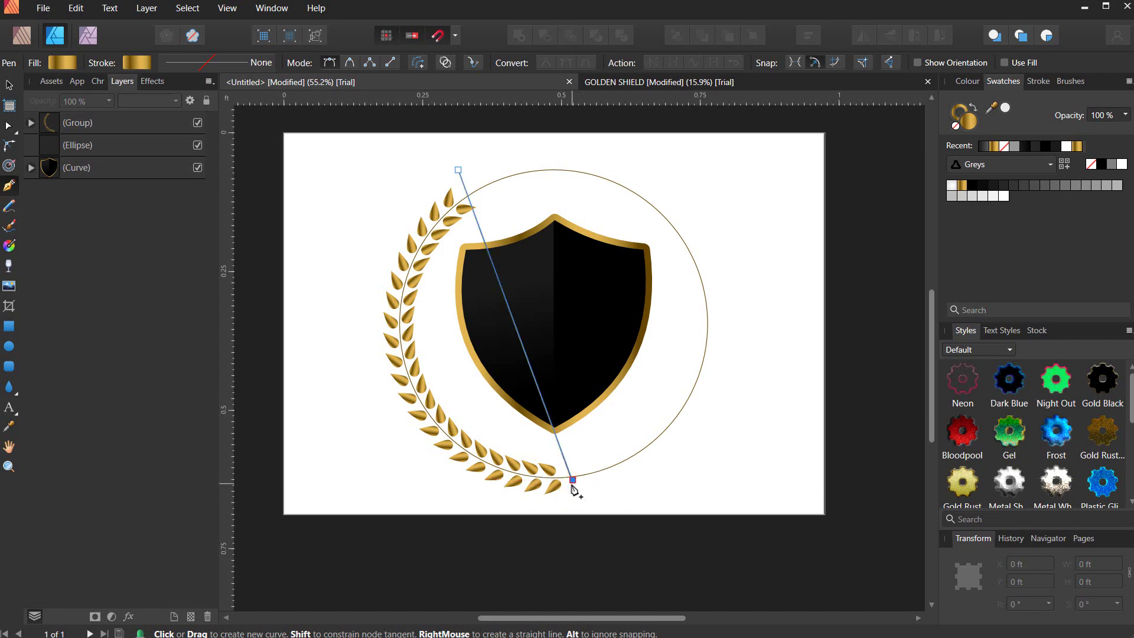
key("ctrl")
- Select the diagonal line together with the guide circle and bring up the Layer menu
scroll(572, 489, "up", 5)
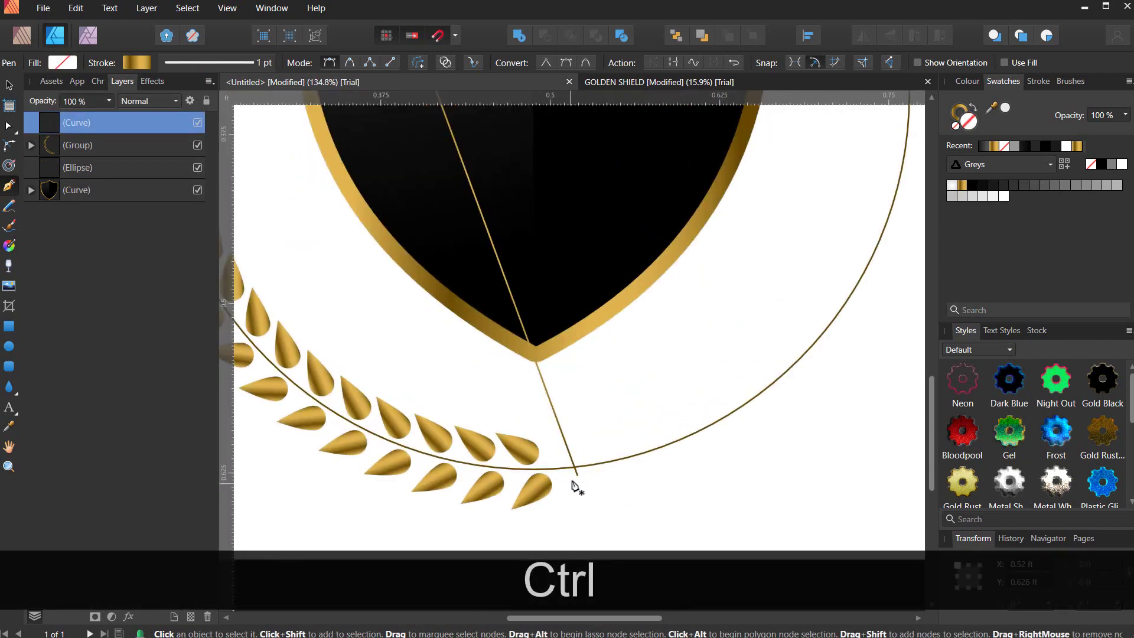
scroll(575, 484, "down", 7)
scroll(569, 477, "down", 2)
key("v")
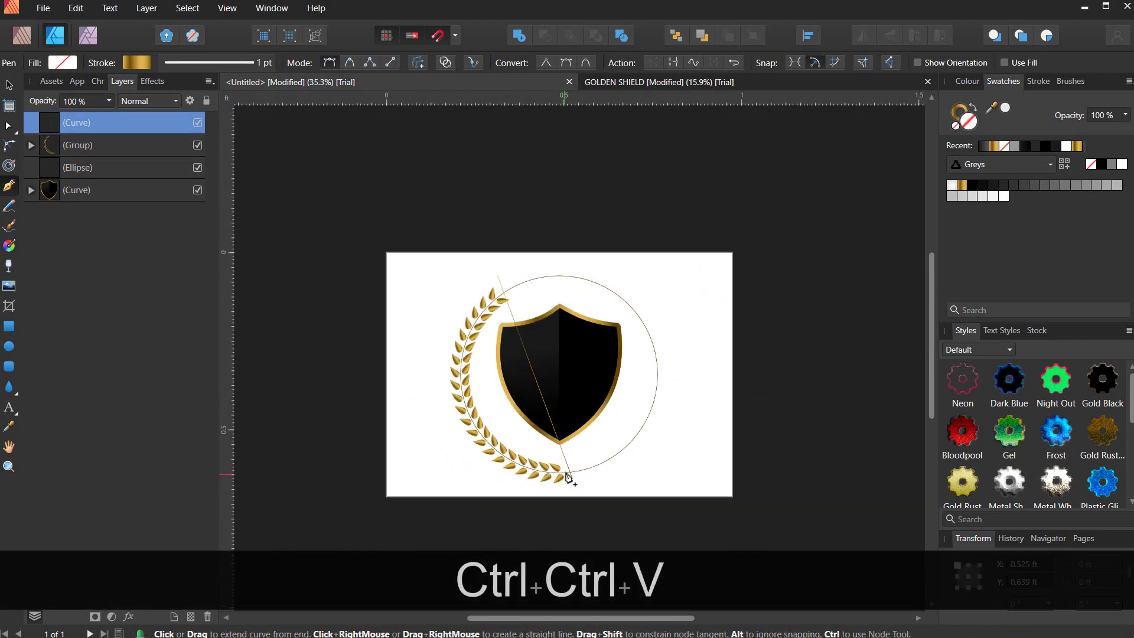
left_click(576, 282, "shift")
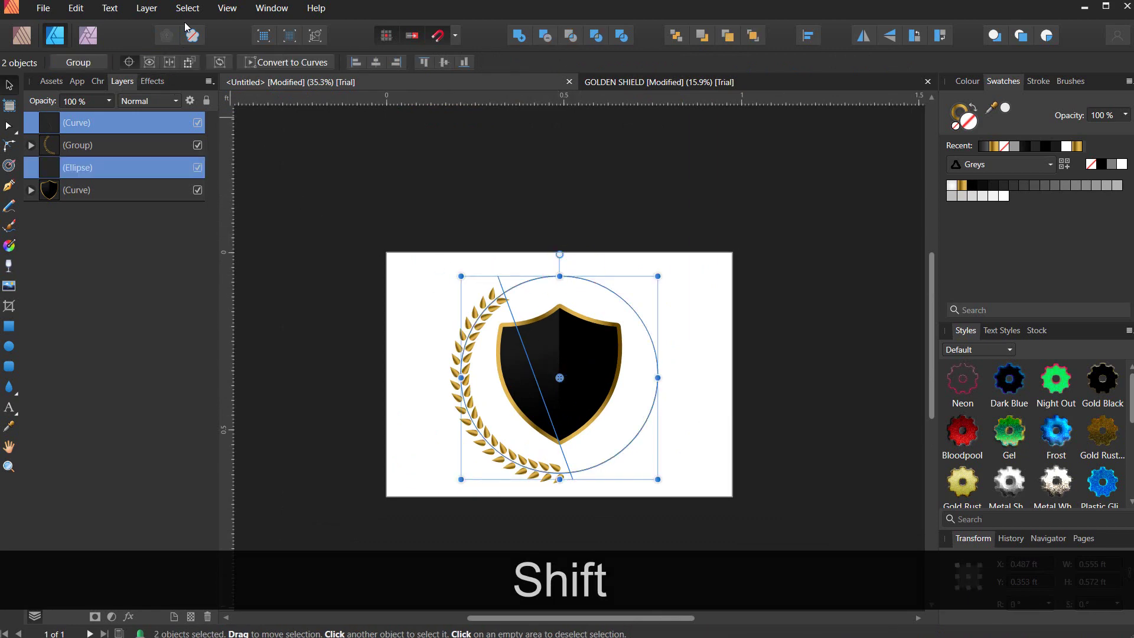
left_click(147, 8)
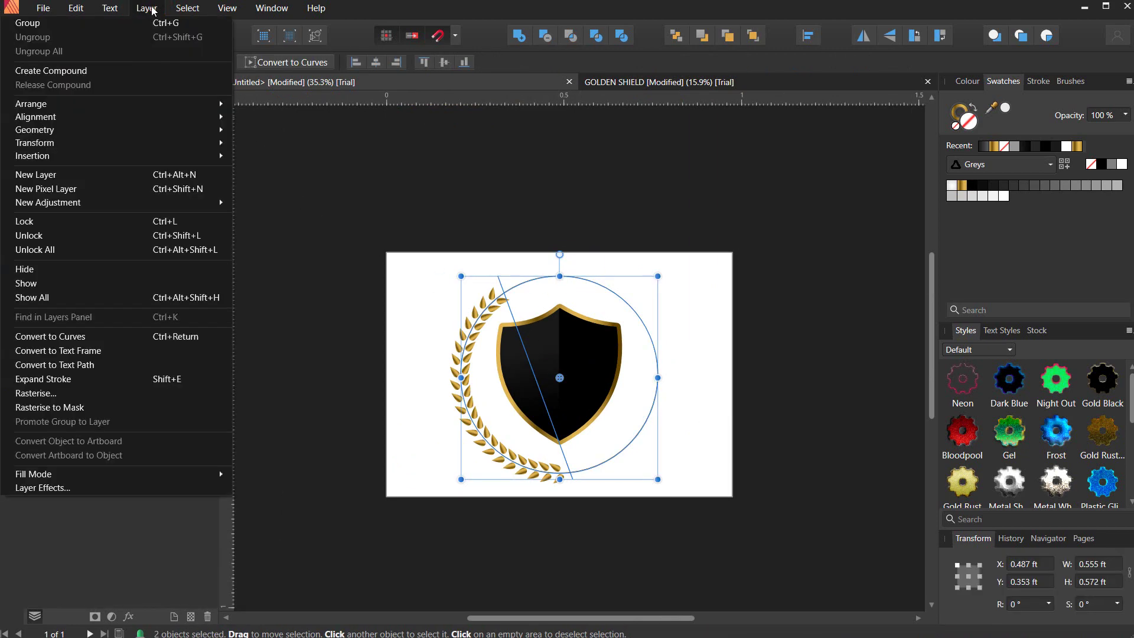
- Expand the line's stroke into a filled shape and Divide it with the ring into seven pieces
left_click(71, 379)
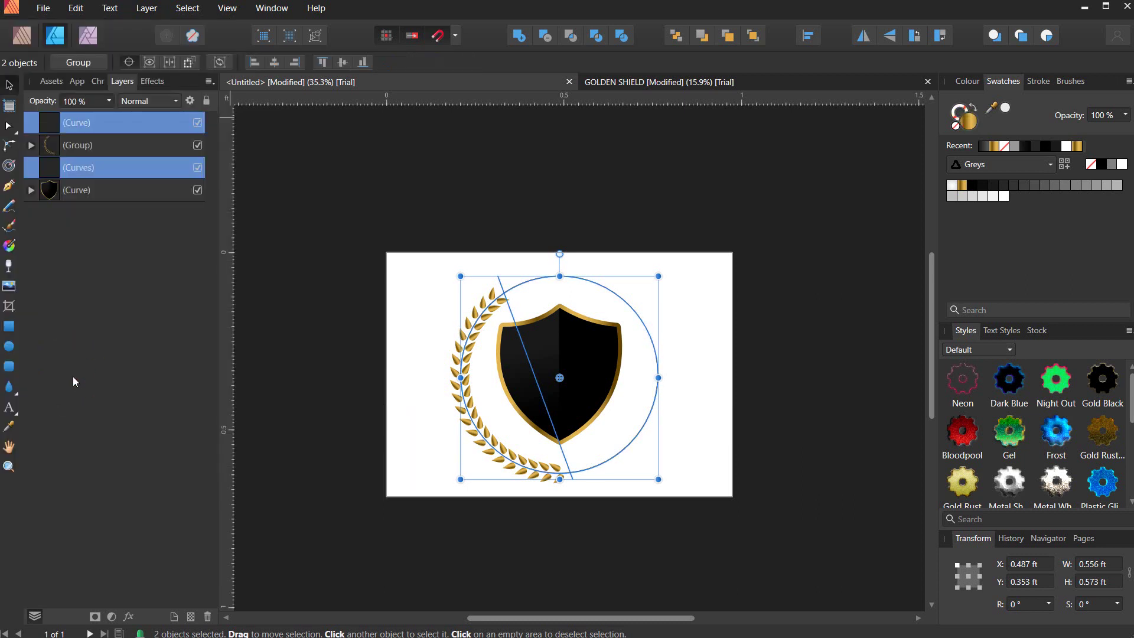
left_click(625, 37)
scroll(575, 462, "up", 3, "ctrl")
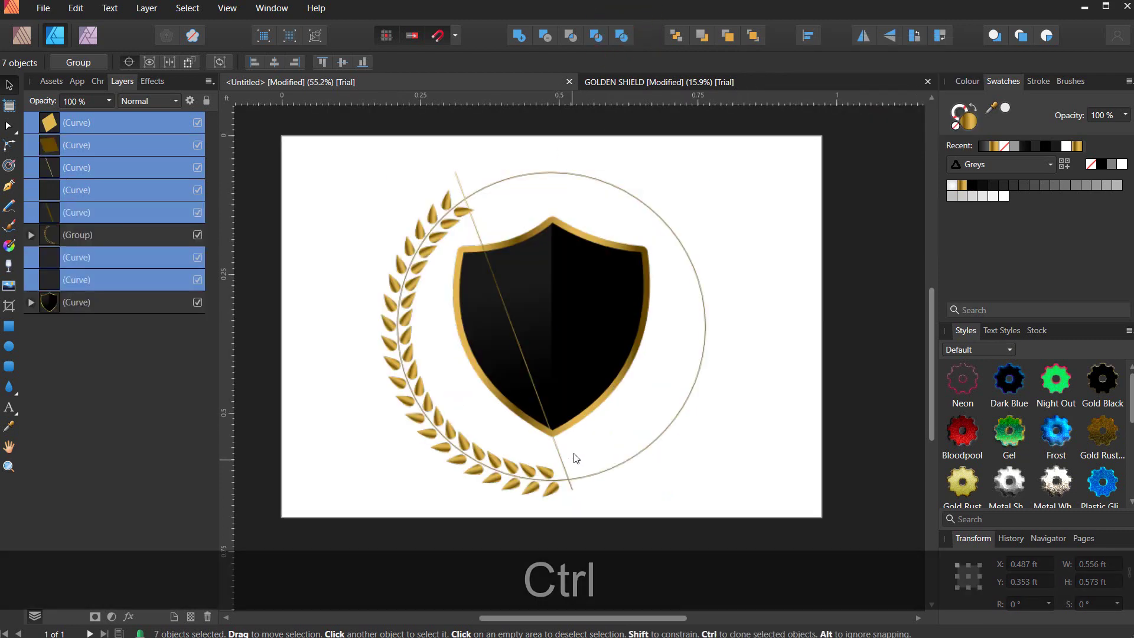
- Delete the large leftover circle piece, the diagonal line piece and the small line piece above the laurel
left_click(626, 350)
scroll(626, 349, "down", 3, "ctrl")
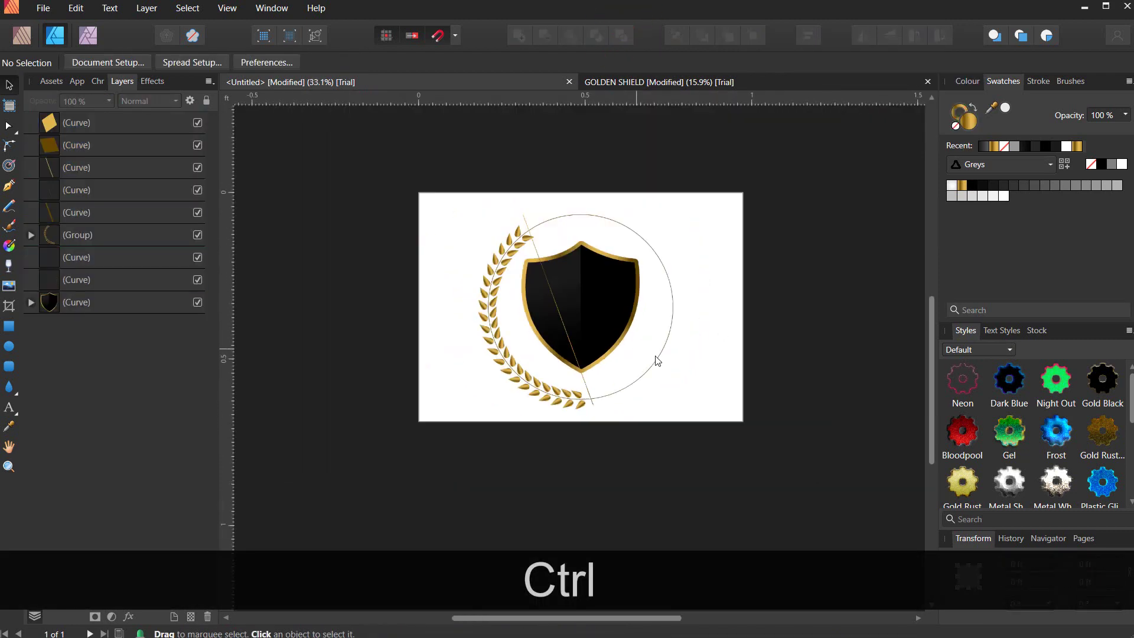
left_click(656, 360)
key("Delete")
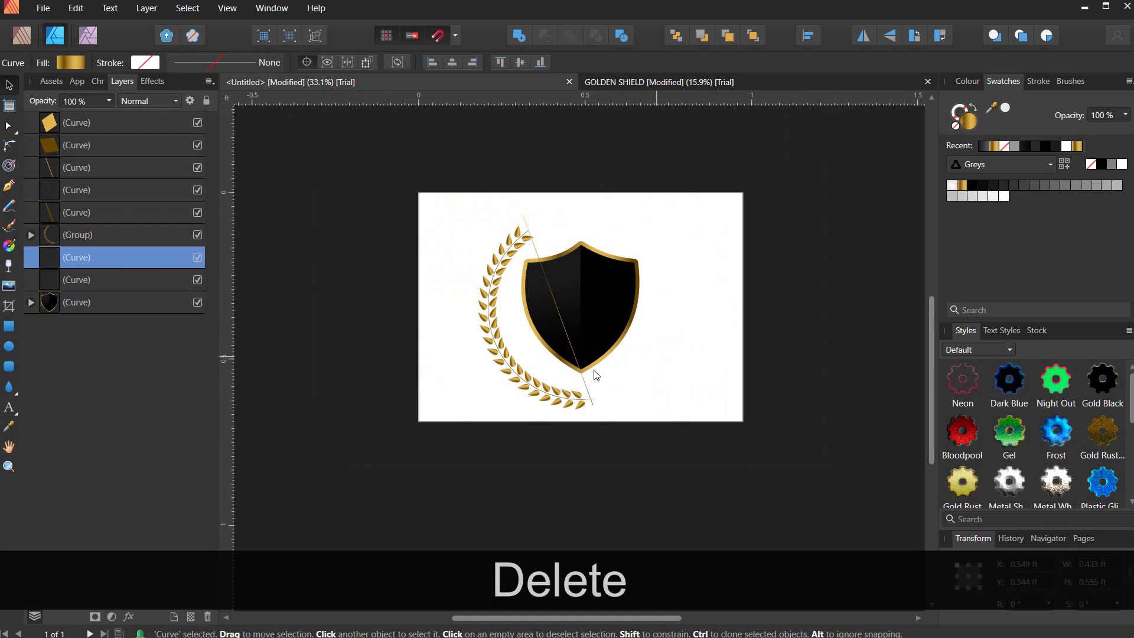
left_click(584, 382)
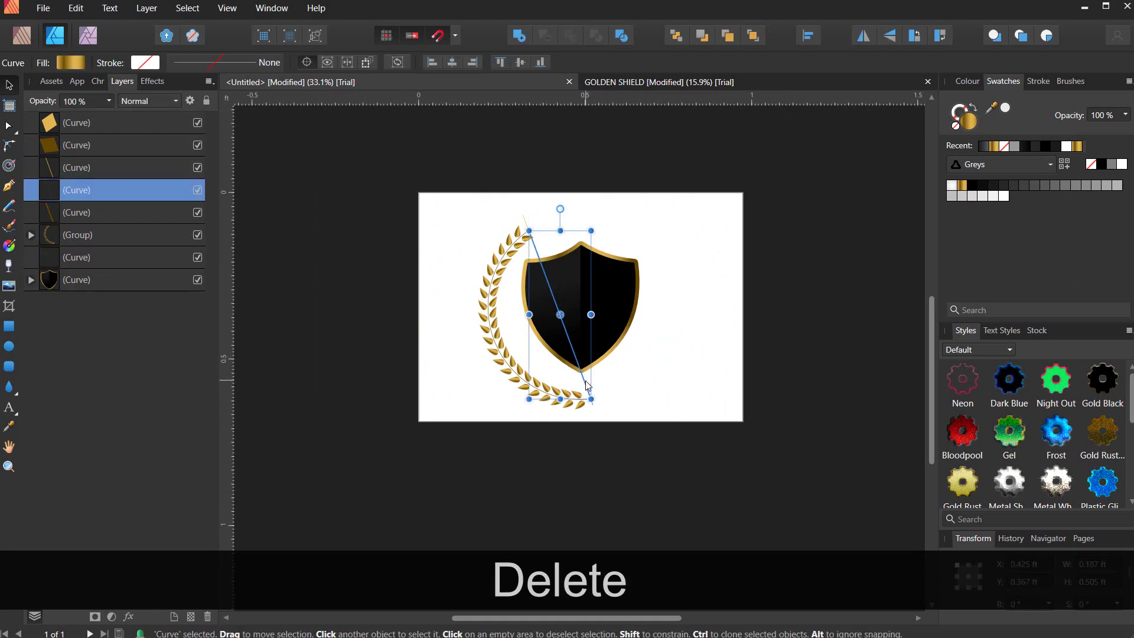
key("Delete")
left_click(527, 227)
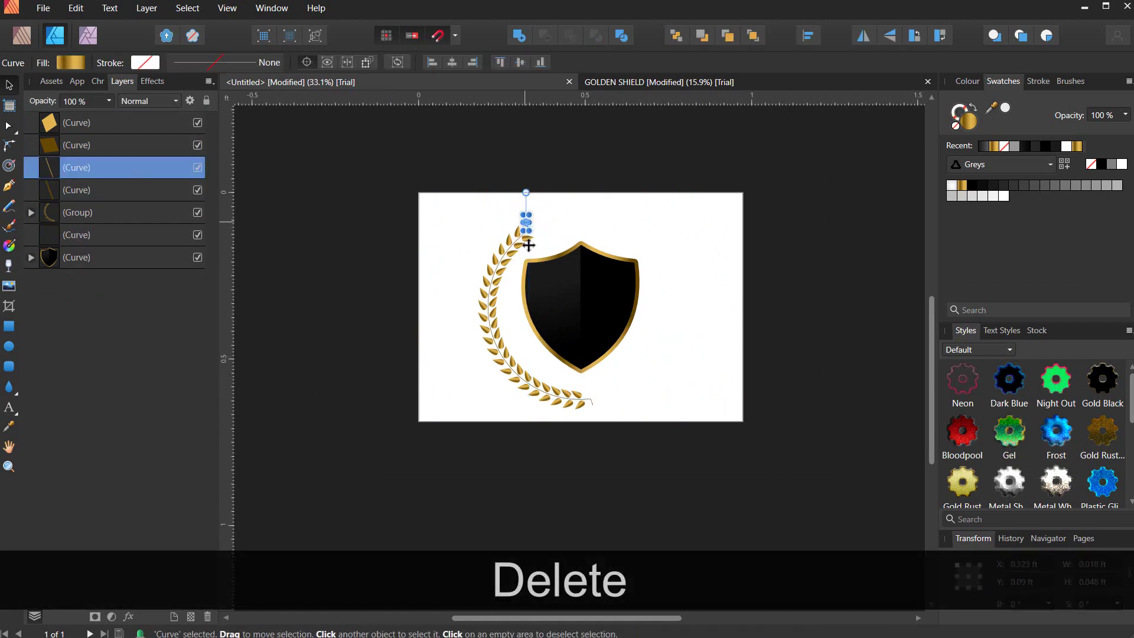
key("Delete")
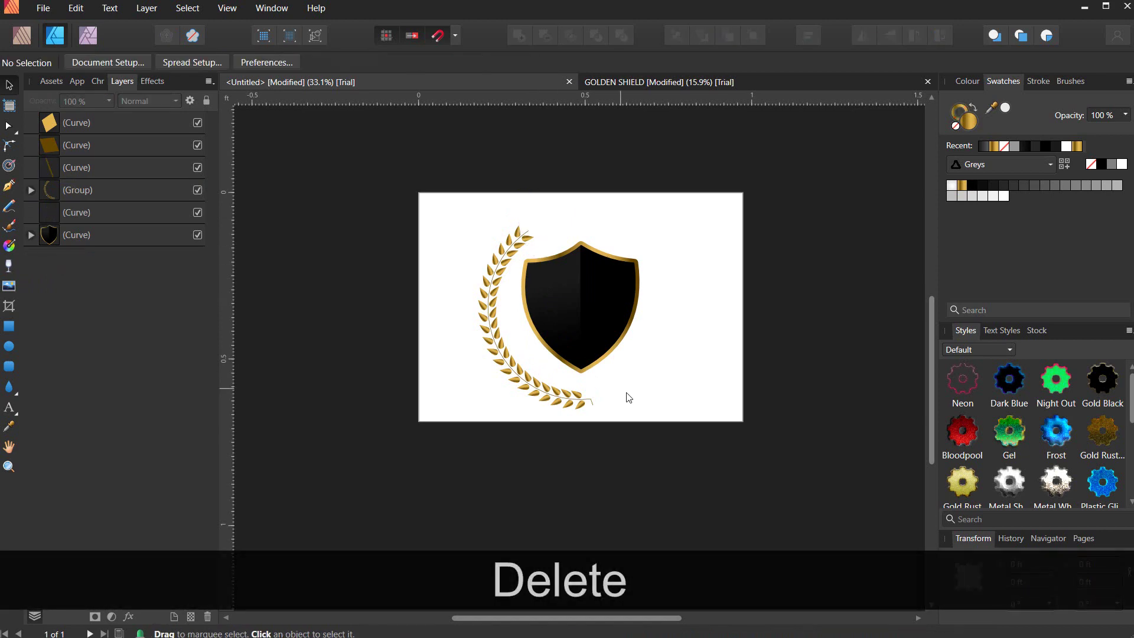
- Remove the leftover bits at the stem's lower end and group the stem arc with the leaves
left_click_drag(588, 442, 627, 384)
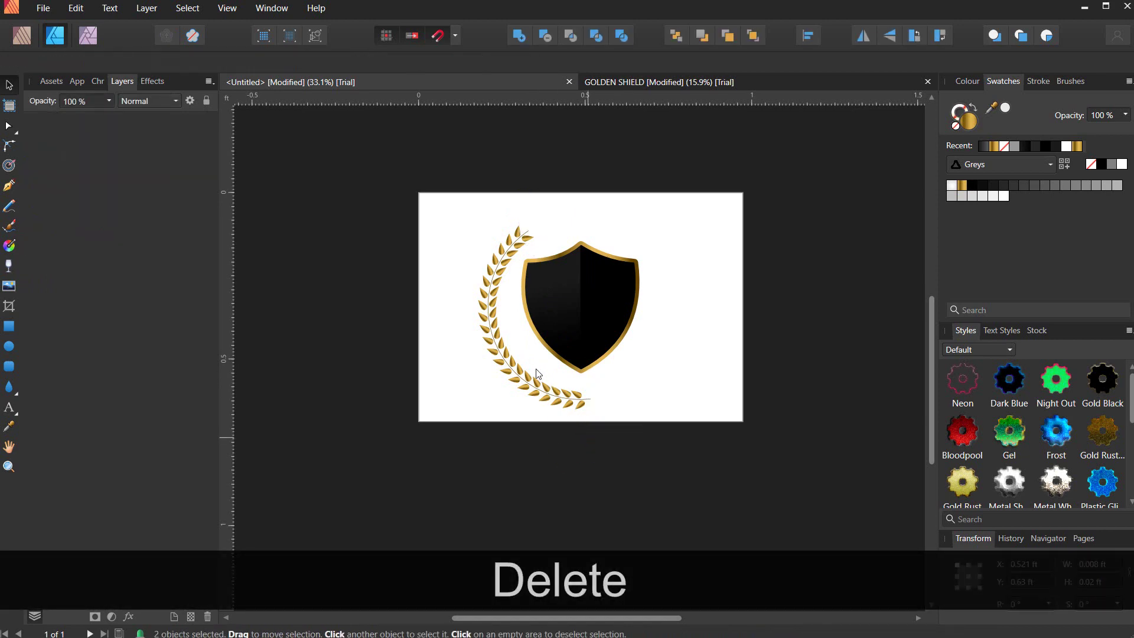
key("Delete")
left_click_drag(389, 185, 618, 453)
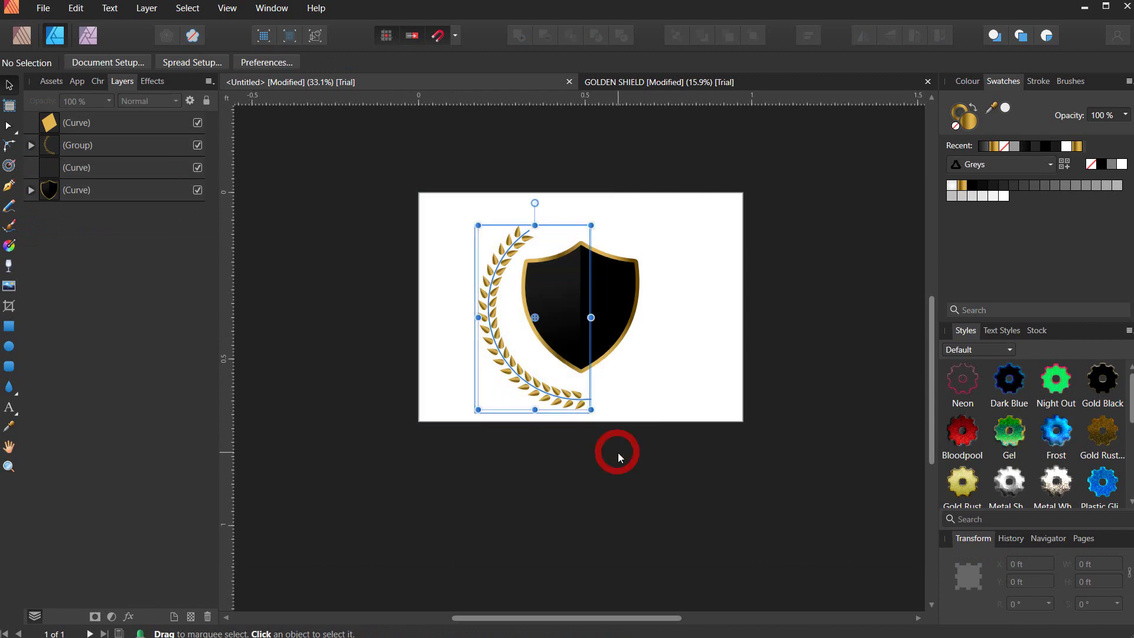
key("ctrl+g")
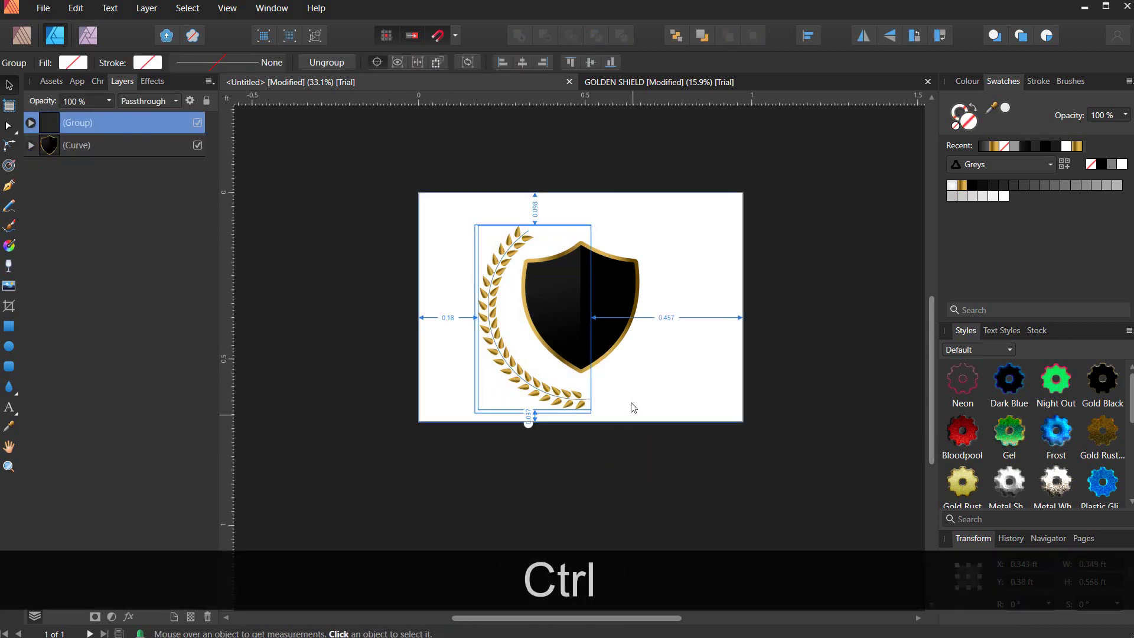
- Resize the laurel group with its handles, enlarging it upward and to the left beside the shield
scroll(619, 397, "up", 2)
left_click_drag(572, 422, 527, 383)
left_click_drag(460, 330, 487, 321)
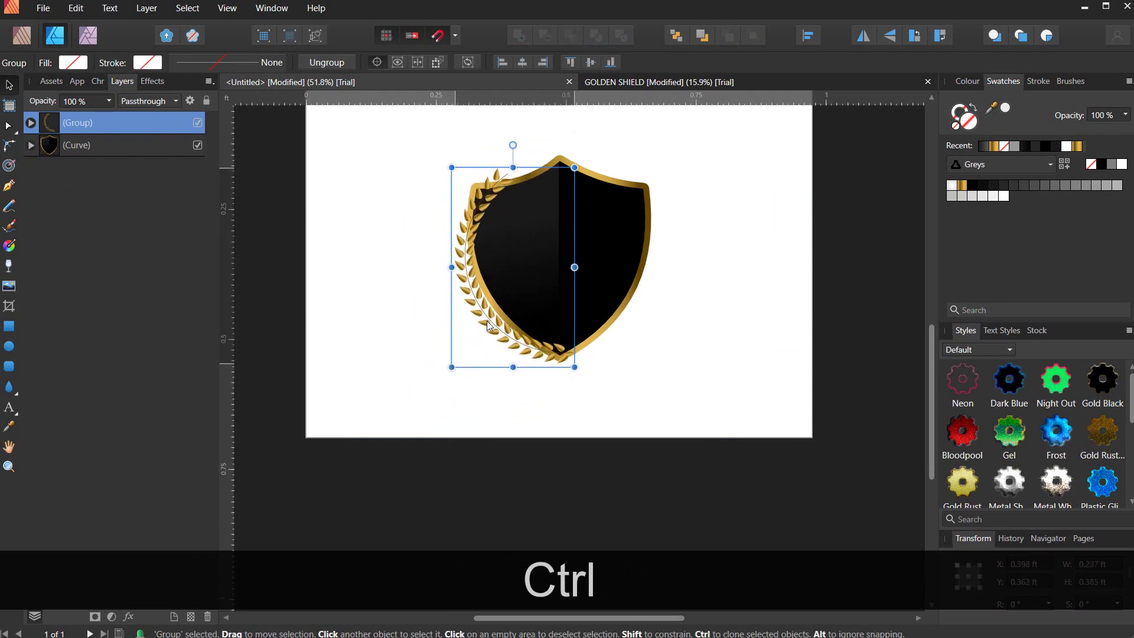
left_click_drag(512, 167, 512, 155)
left_click_drag(448, 258, 438, 260)
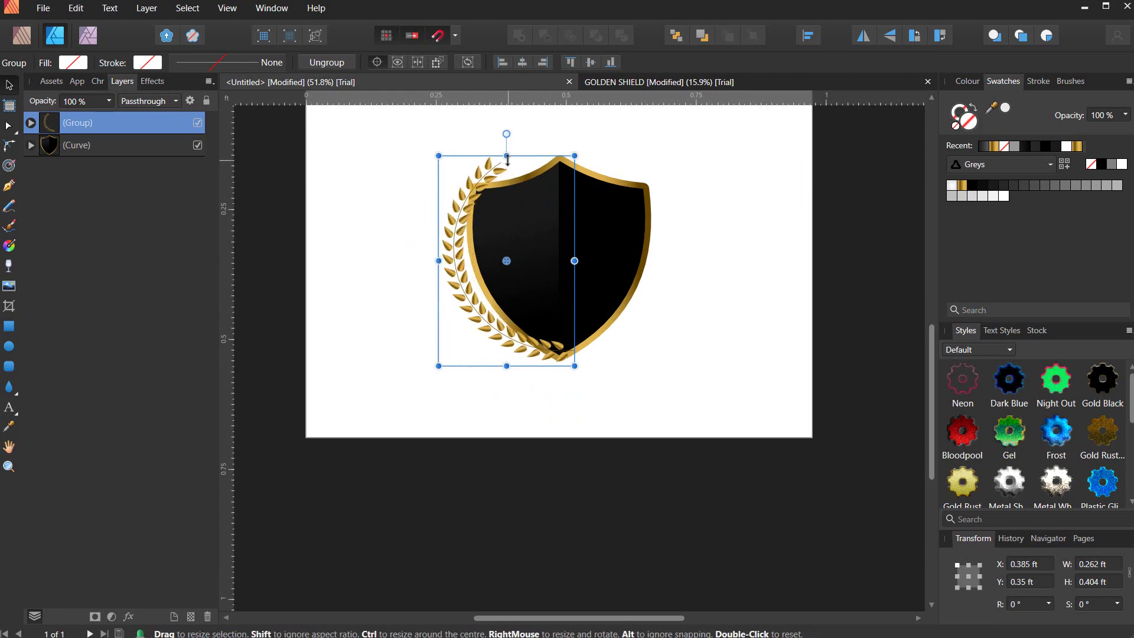
left_click_drag(506, 155, 507, 182)
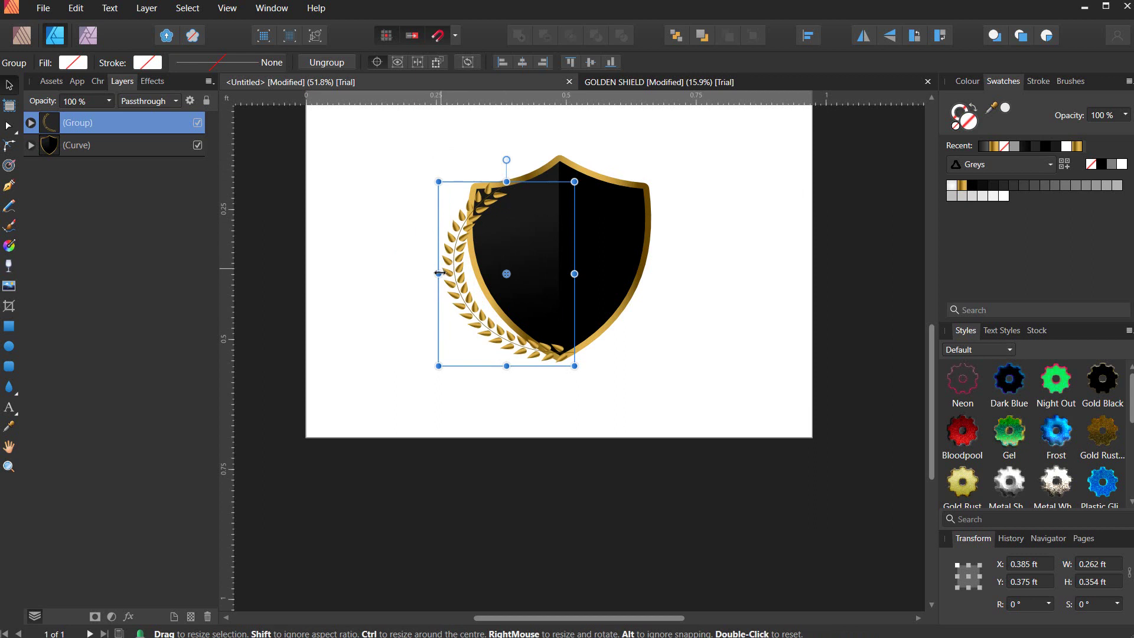
left_click_drag(438, 273, 423, 274)
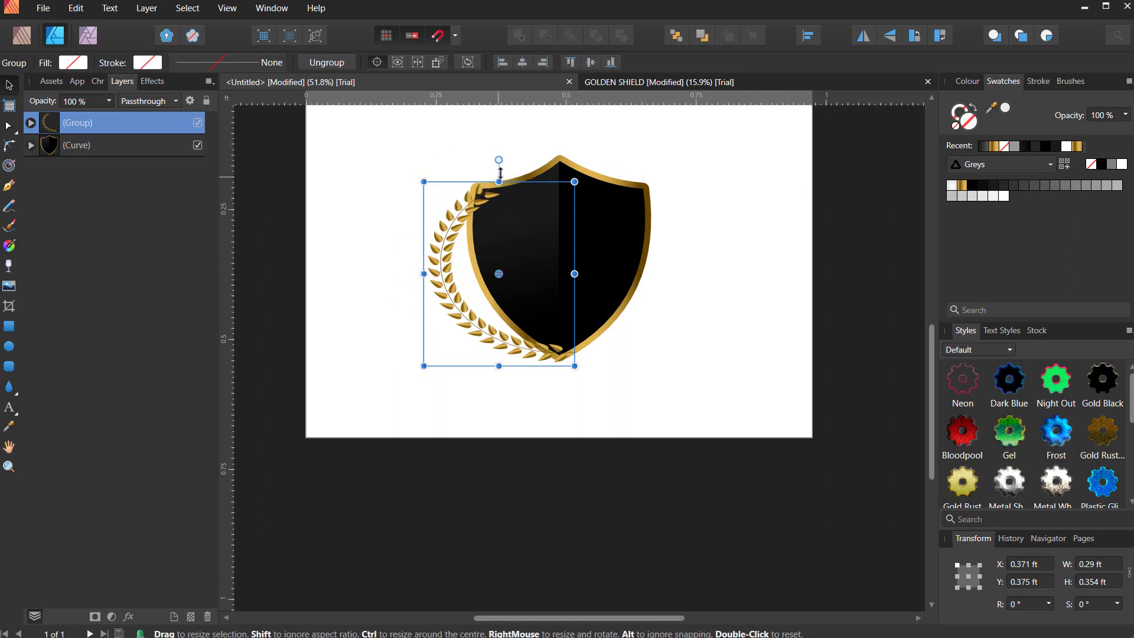
left_click_drag(498, 181, 498, 171)
left_click_drag(424, 171, 410, 156)
- Move the laurel against the shield's left edge and narrow it to 0.272 × 0.405 ft
left_click_drag(436, 263, 468, 271)
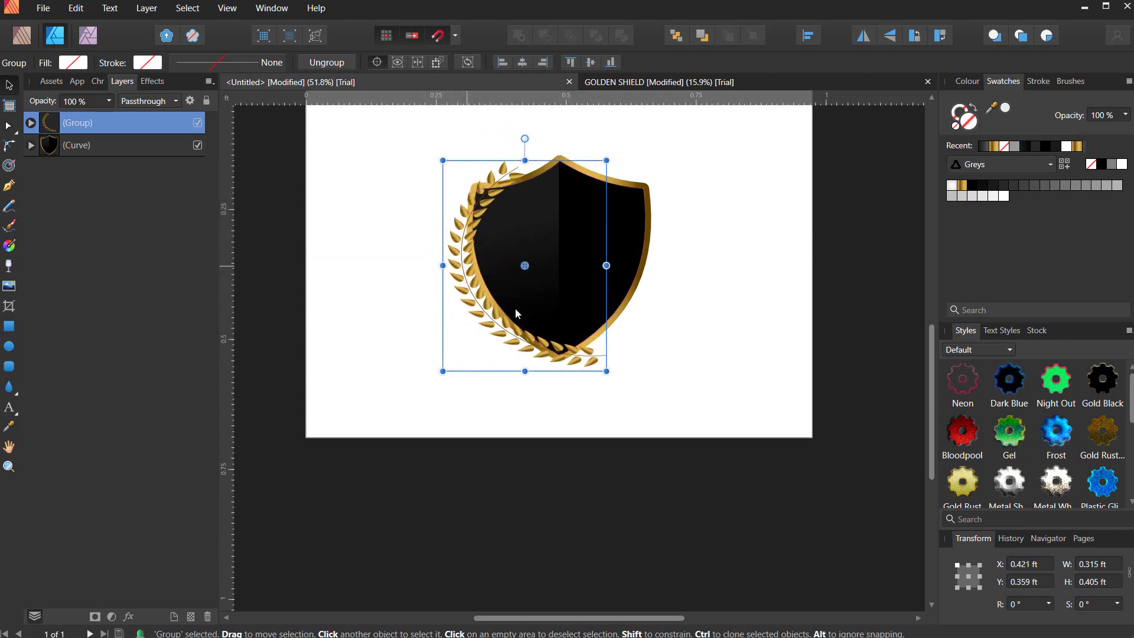
left_click_drag(606, 265, 584, 265)
key("ctrl")
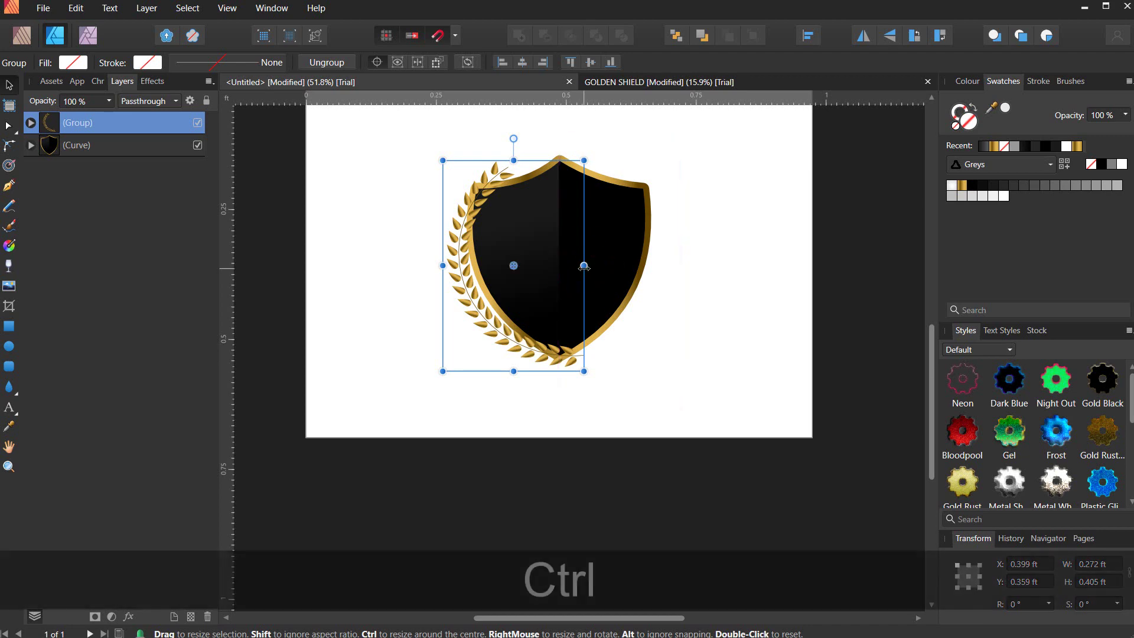
key("ctrl")
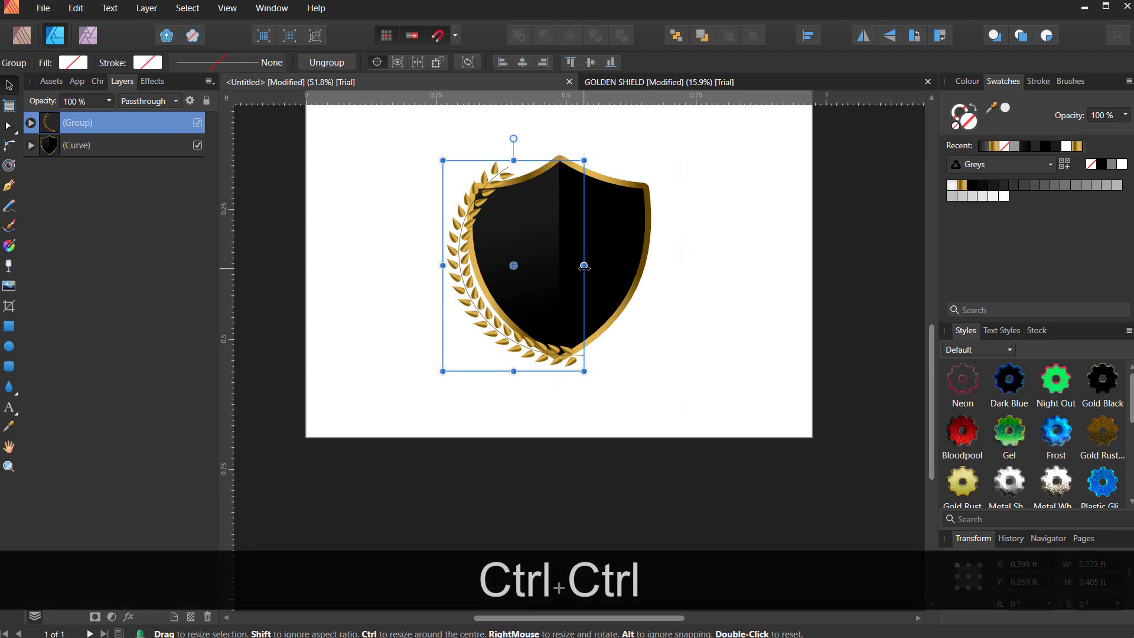
- Send the laurel branch behind the shield with Ctrl+[ and nudge it two steps left
key("ctrl")
key("ctrl")
key("ctrl+bracketleft")
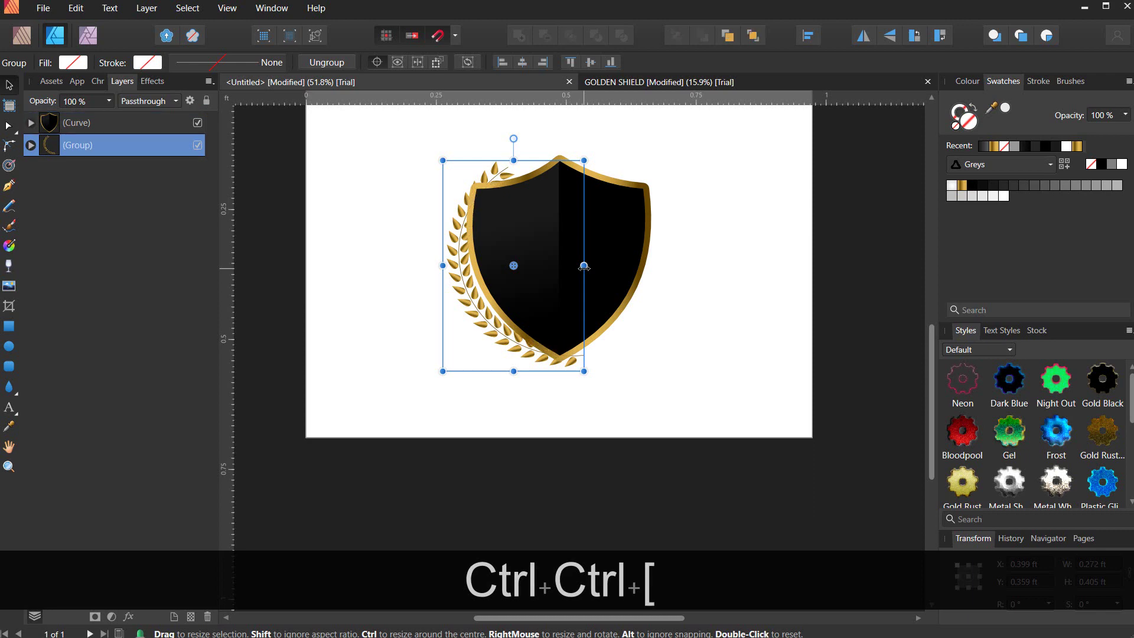
key("Left")
key("Left")
key("Left")
key("Left")
key("Left")
key("Left")
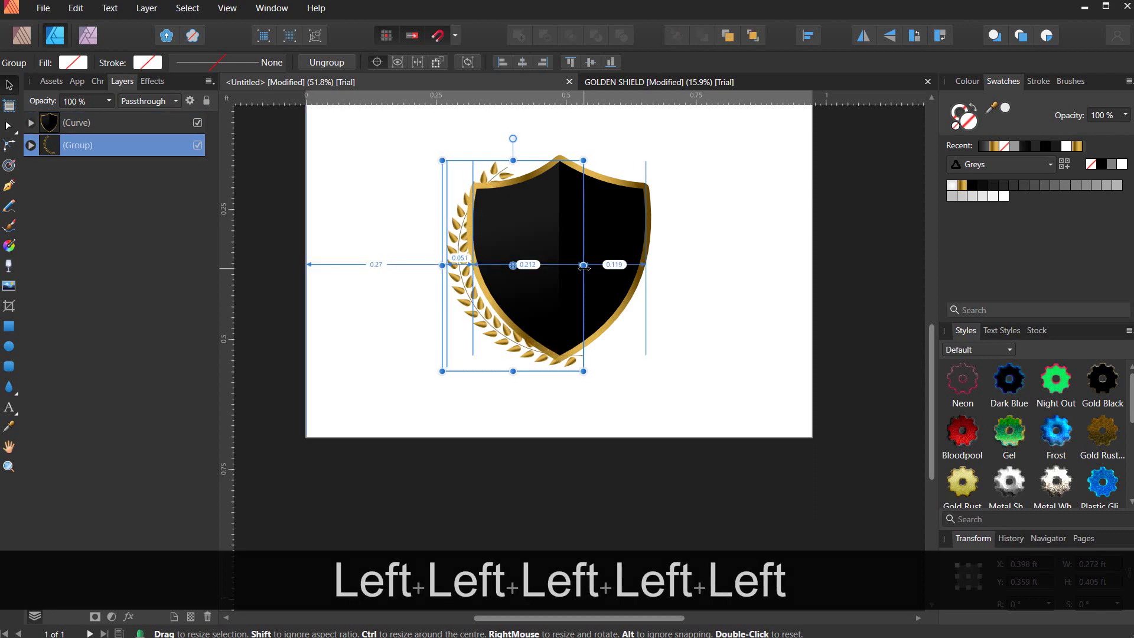
key("Left")
key("Left")
key("Left")
key("Left")
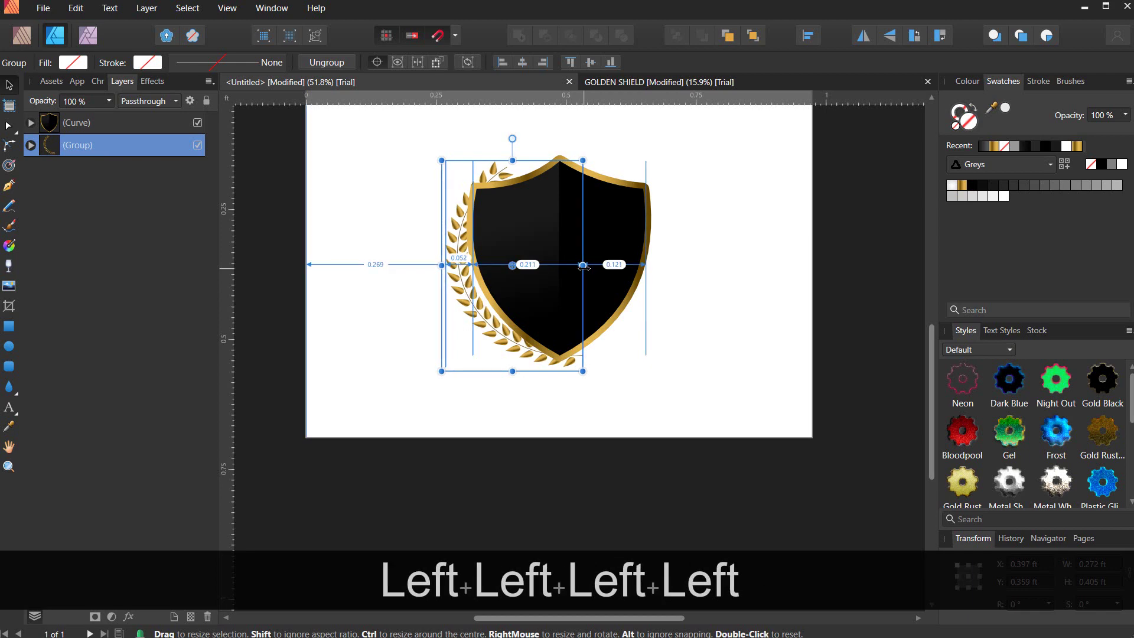
left_click(385, 218)
left_click(492, 172)
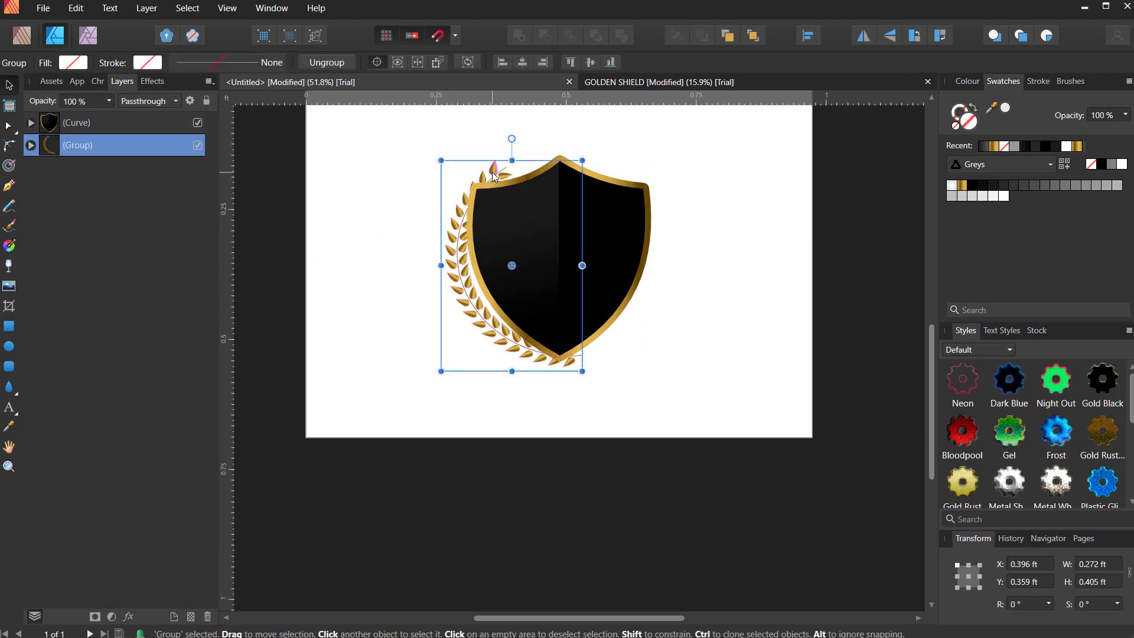
- Ungroup the laurel branch twice so its leaves become separate leaf pairs
key("ctrl+shift+g")
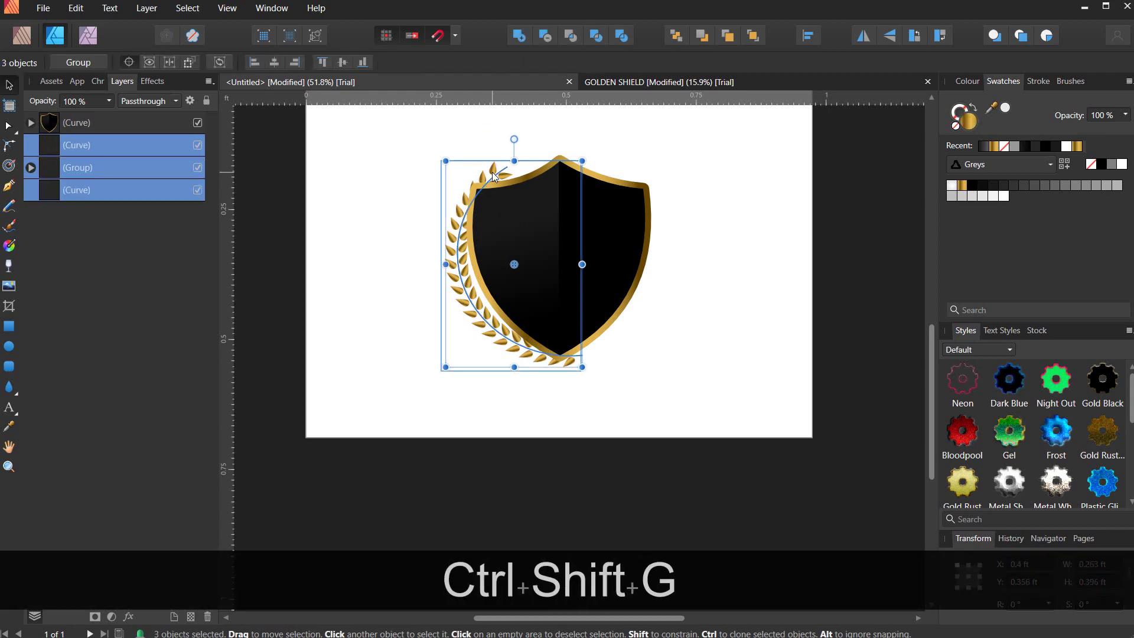
left_click(321, 167)
scroll(496, 166, "up", 3)
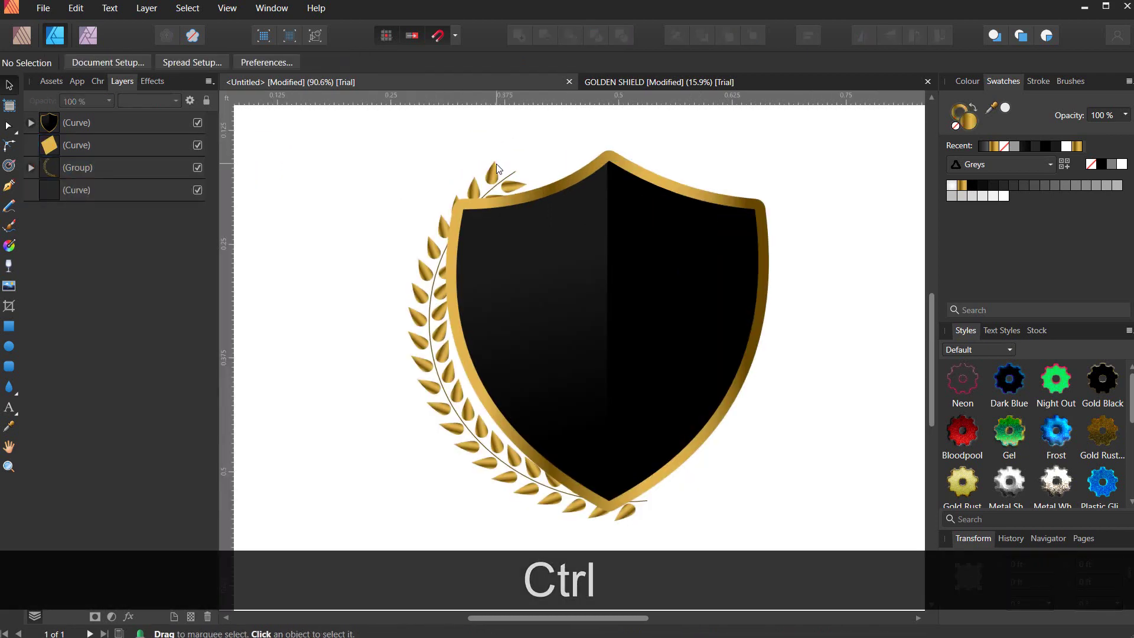
left_click(496, 171, "ctrl")
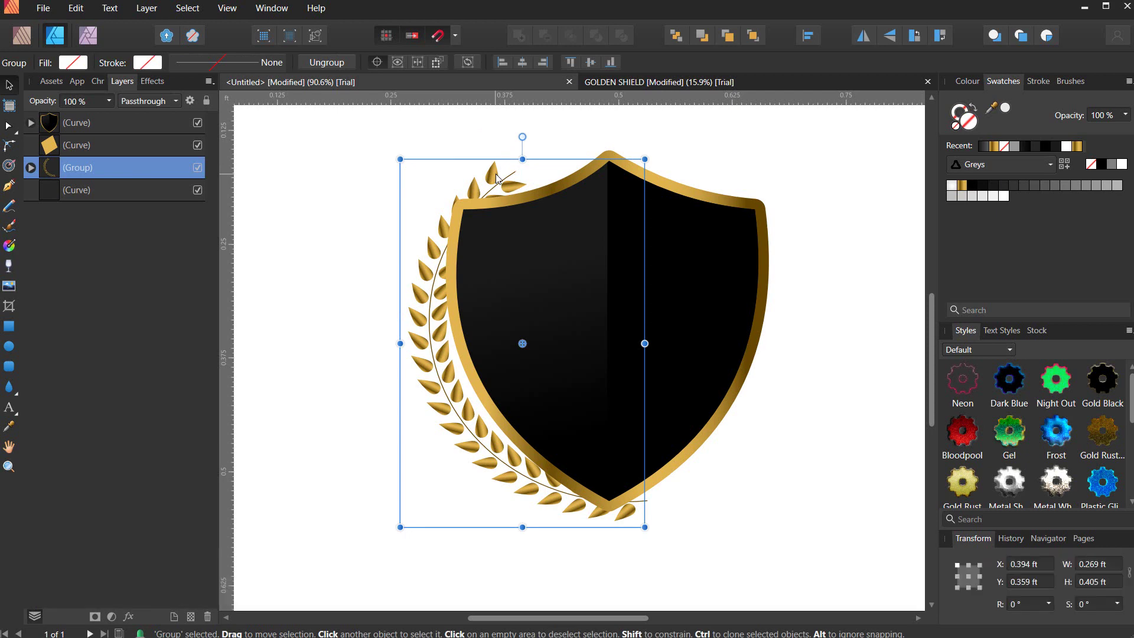
key("ctrl+shift+g")
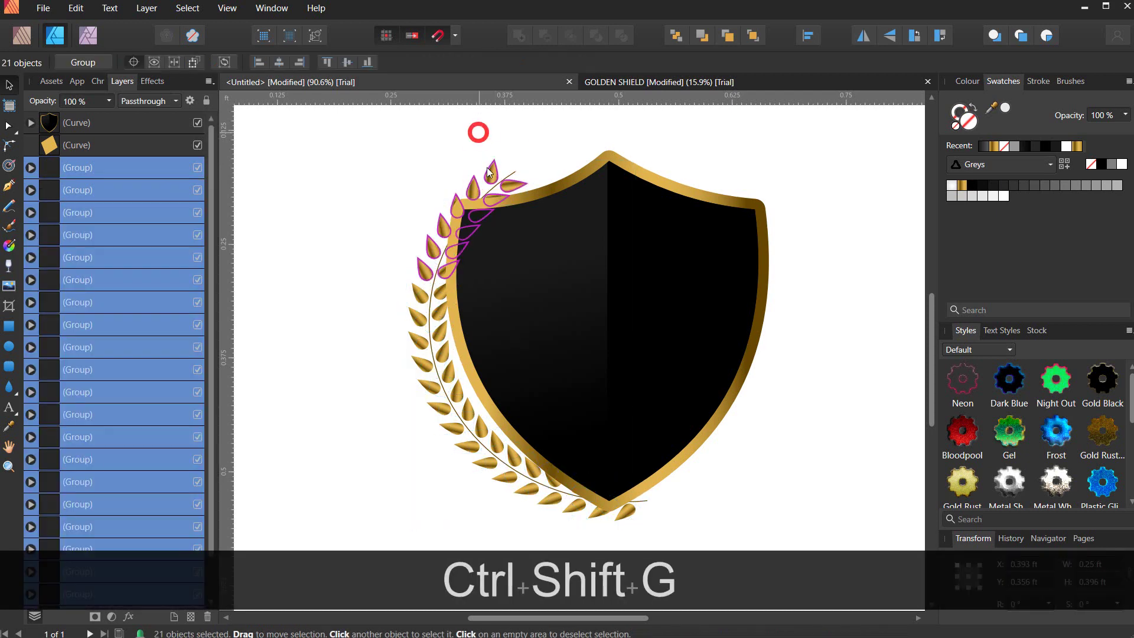
left_click(476, 132)
- Duplicate the top leaf pair above the shield, ungroup the copy and delete one of its leaves
left_click(492, 176)
left_click_drag(506, 171, 546, 140)
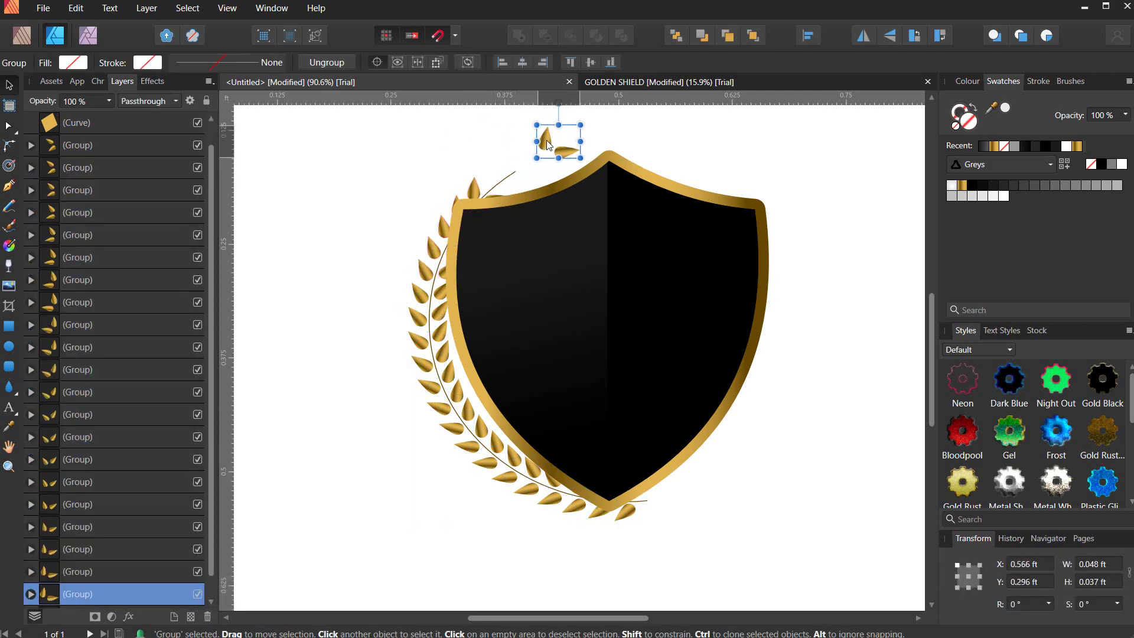
key("ctrl+shift+g")
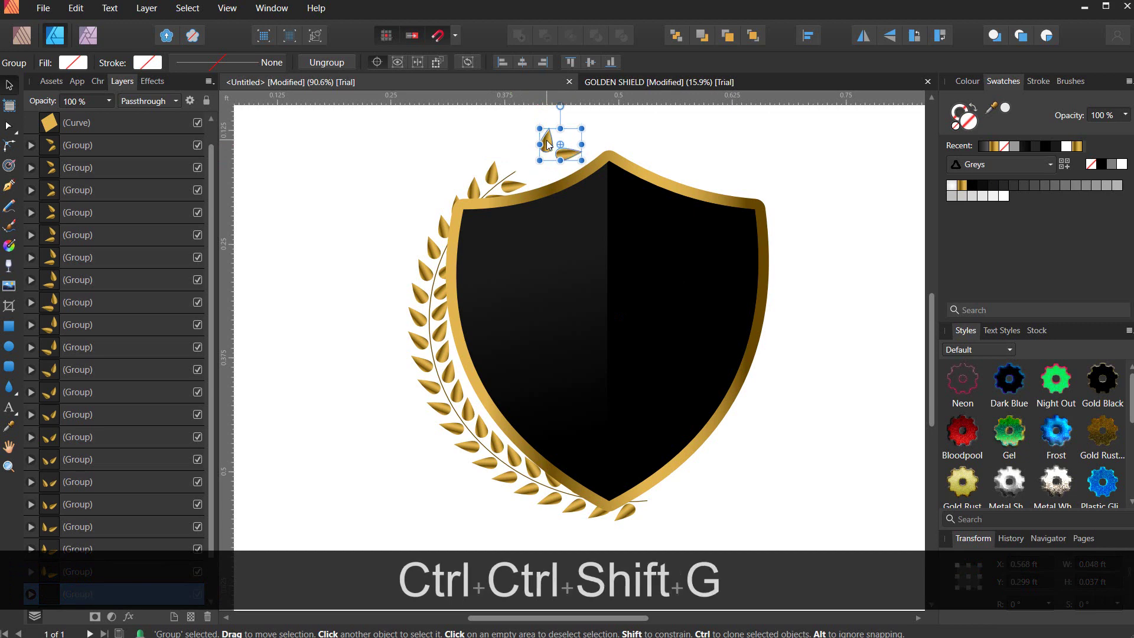
left_click(504, 141)
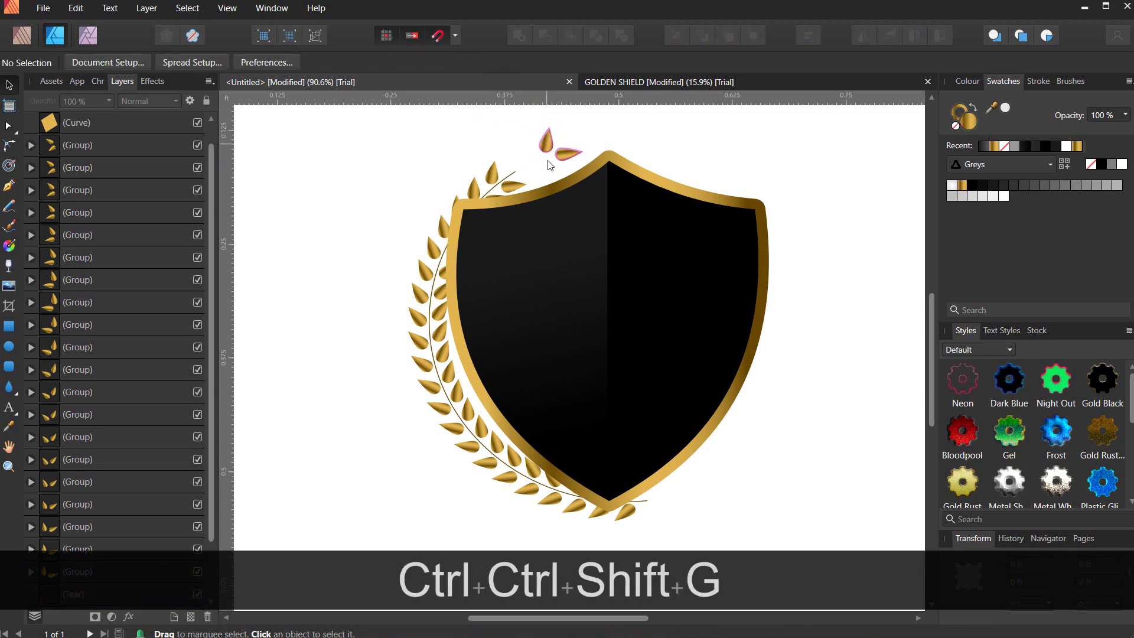
left_click(564, 159)
key("Delete")
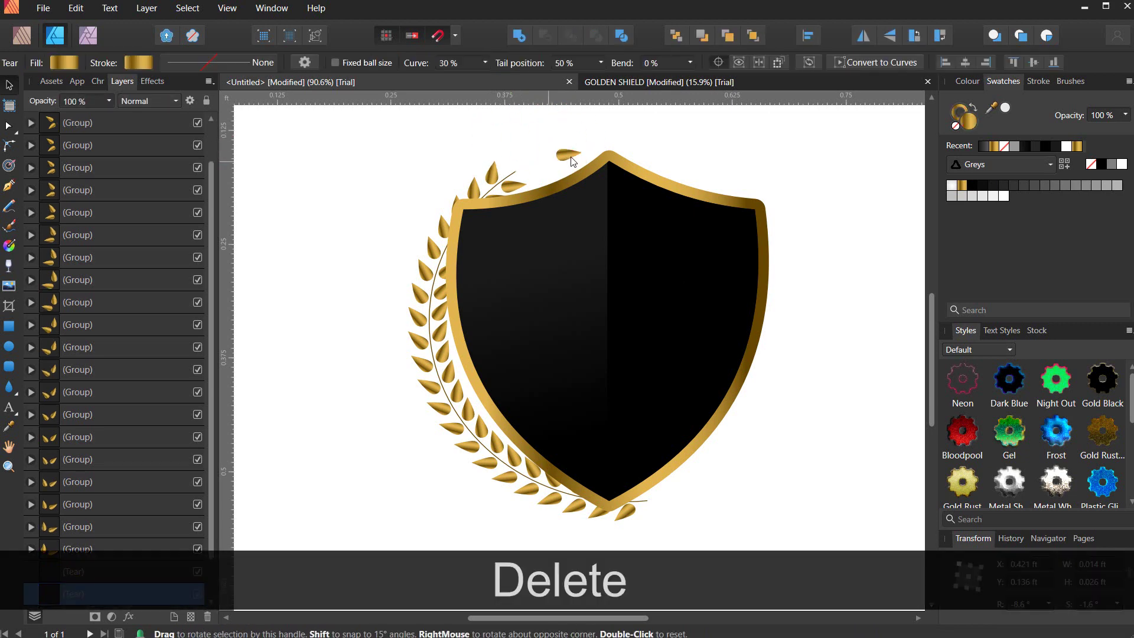
- Move the remaining copied leaf onto the branch tip, rotate it along the stem, and select all 24 pieces
left_click(565, 155)
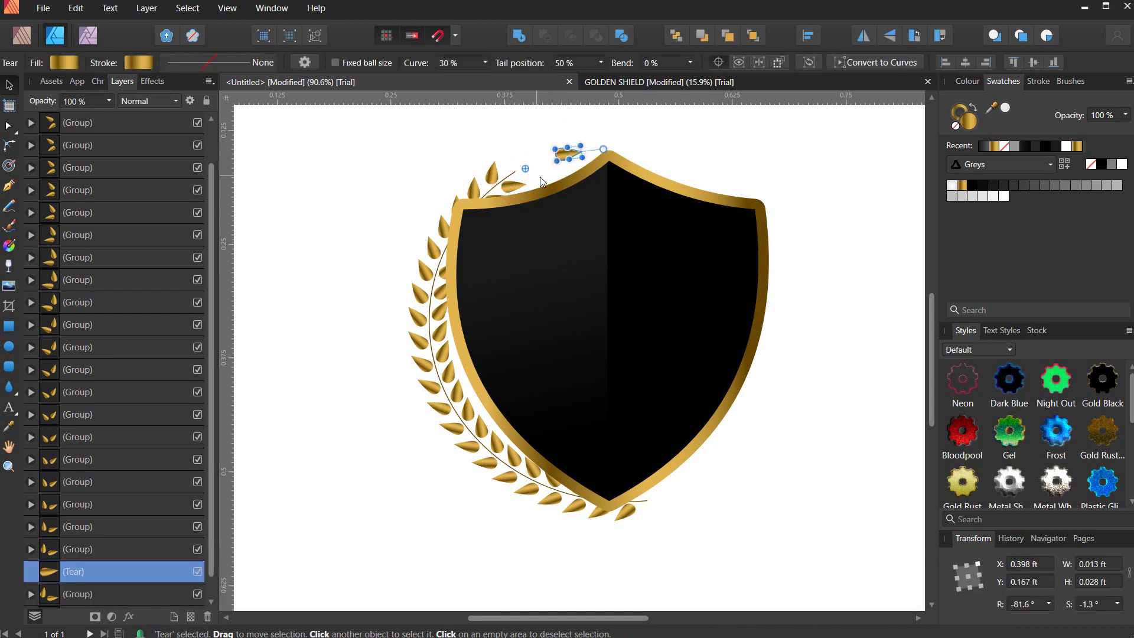
left_click(577, 158)
left_click_drag(574, 155, 523, 177)
scroll(524, 177, "up", 4)
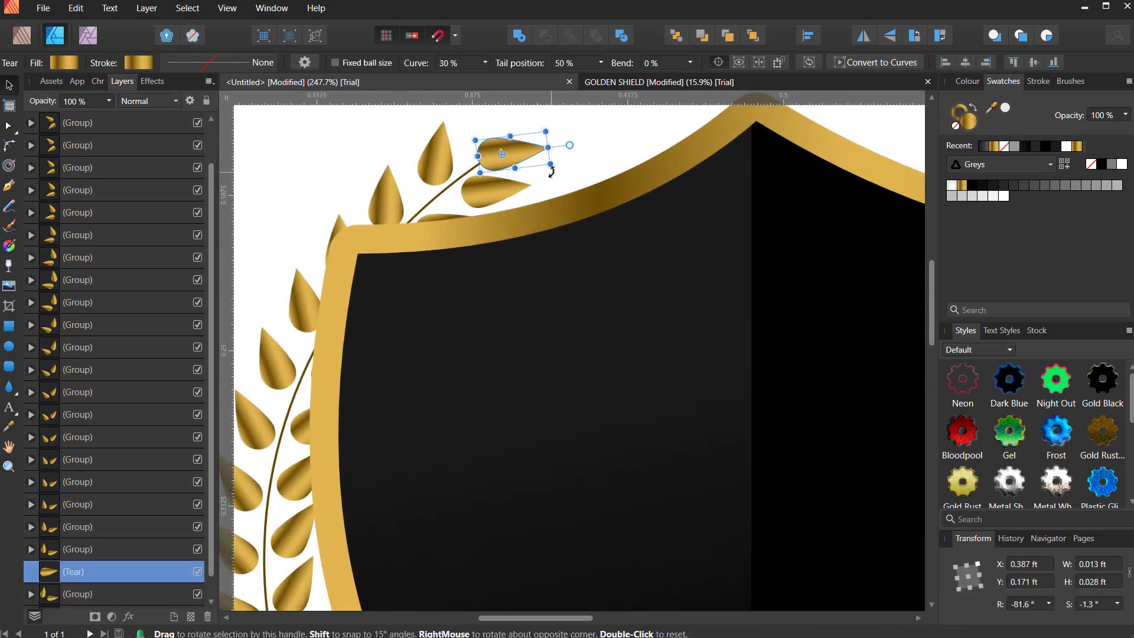
left_click_drag(551, 171, 491, 157)
scroll(494, 170, "up", 3)
scroll(480, 171, "down", 5)
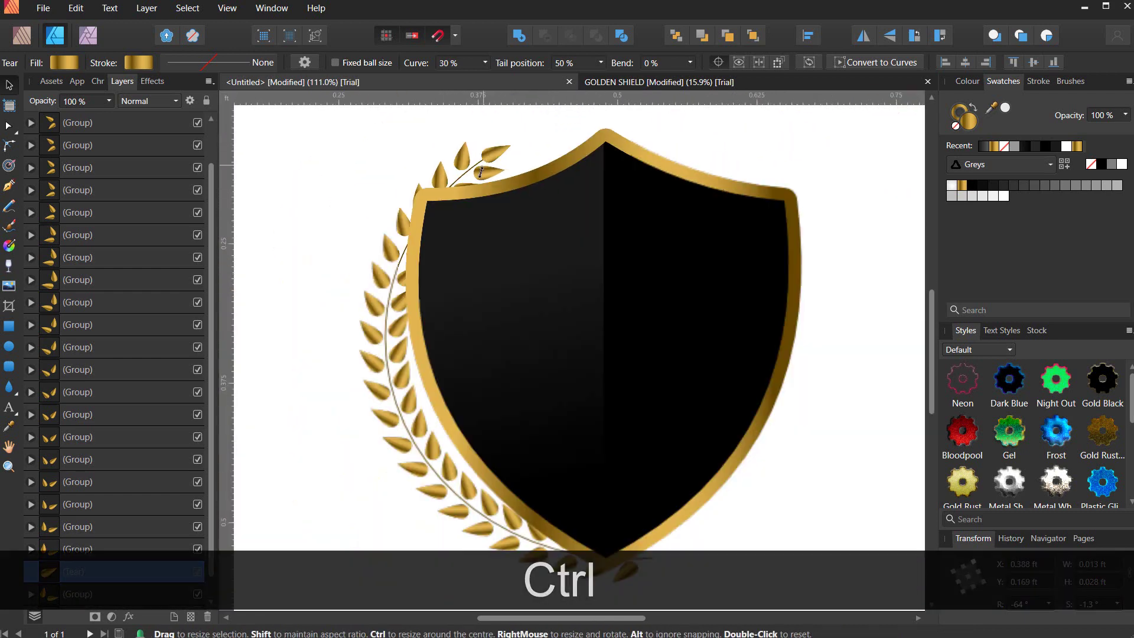
scroll(481, 172, "down", 3)
left_click(331, 182)
left_click_drag(393, 125, 558, 372)
- Group the laurel, place a horizontally flipped copy against the shield's right side, and combine both branches
key("ctrl+g")
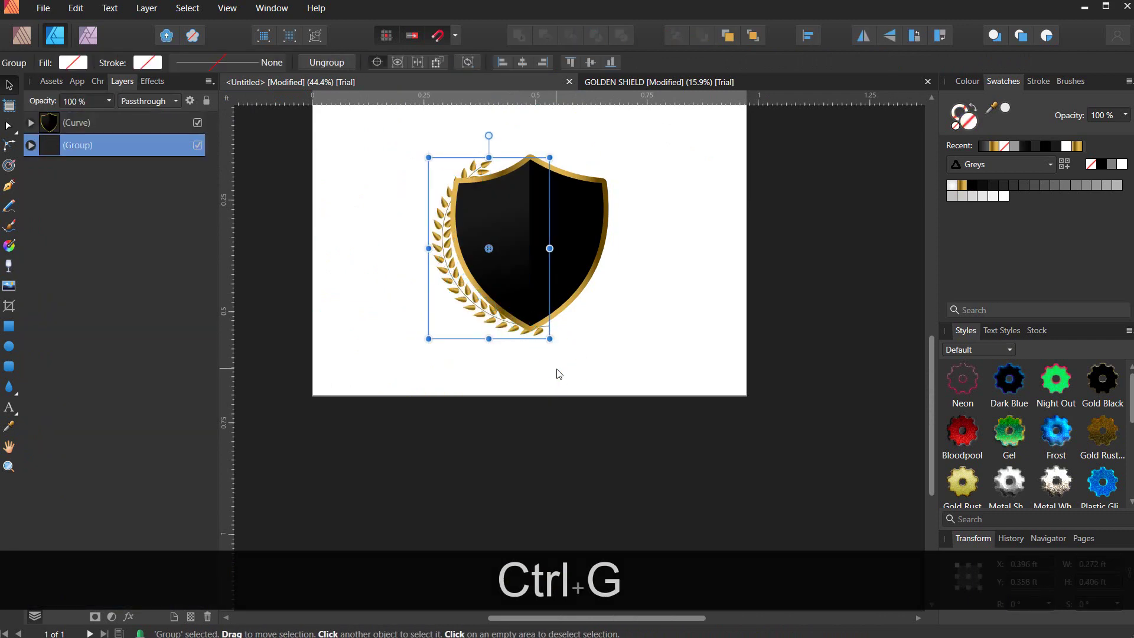
left_click_drag(456, 274, 579, 285)
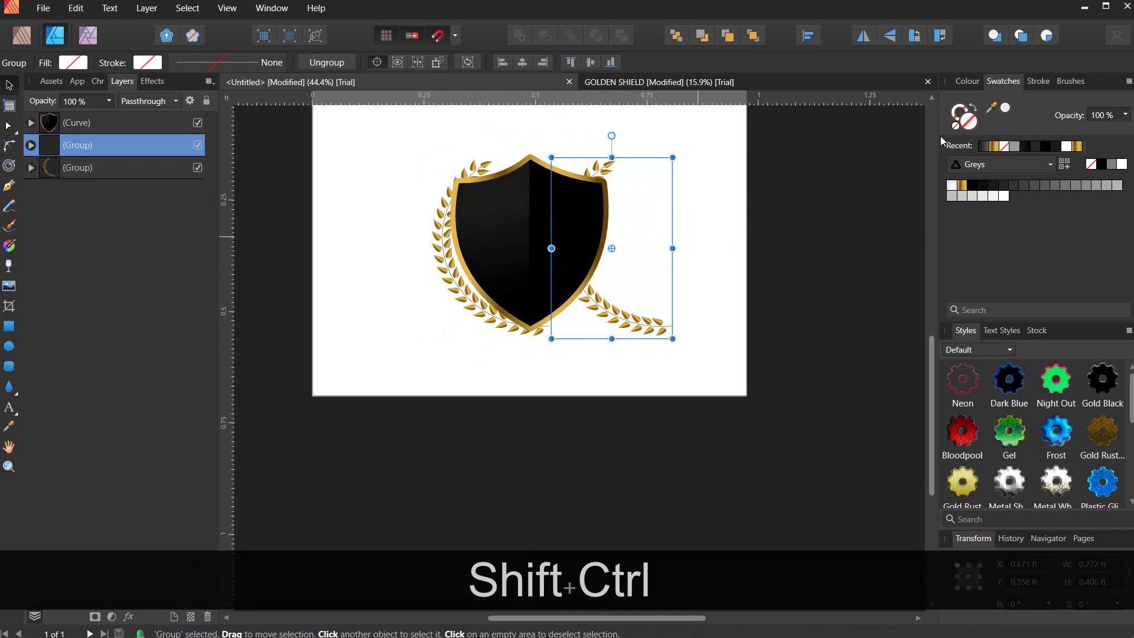
left_click(865, 37)
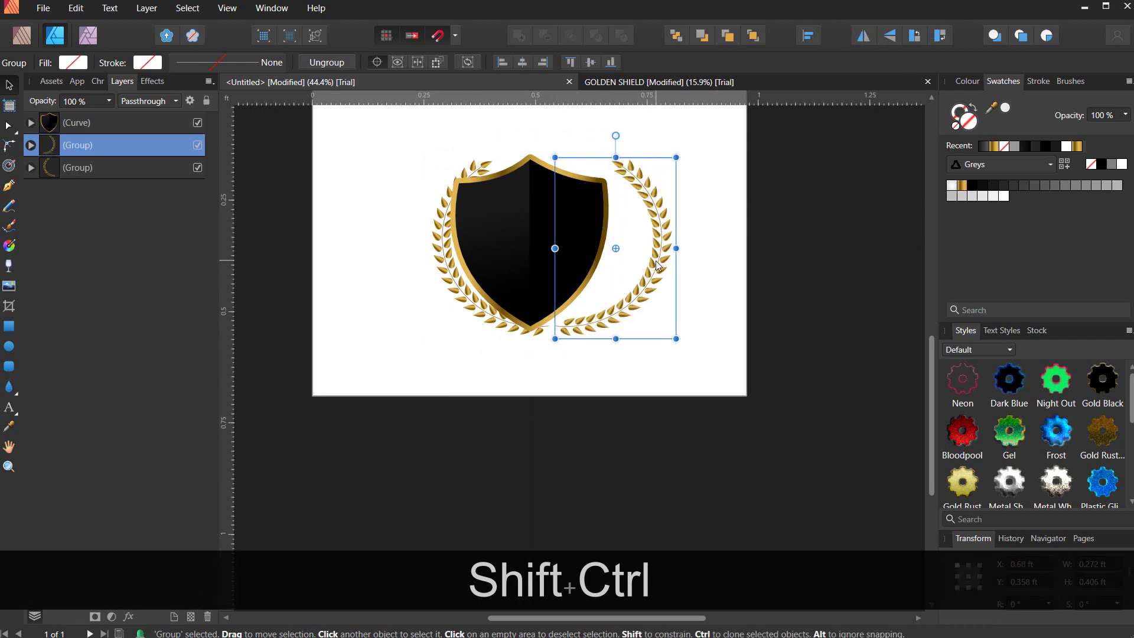
left_click_drag(646, 265, 613, 265)
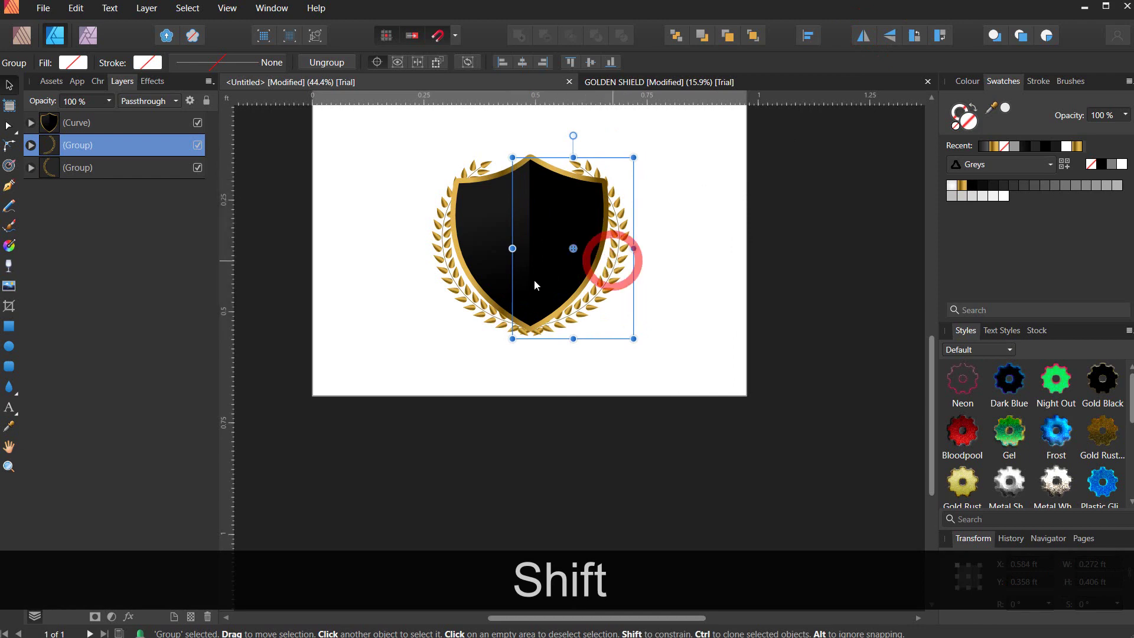
left_click(452, 276, "shift")
key("ctrl+shift+g")
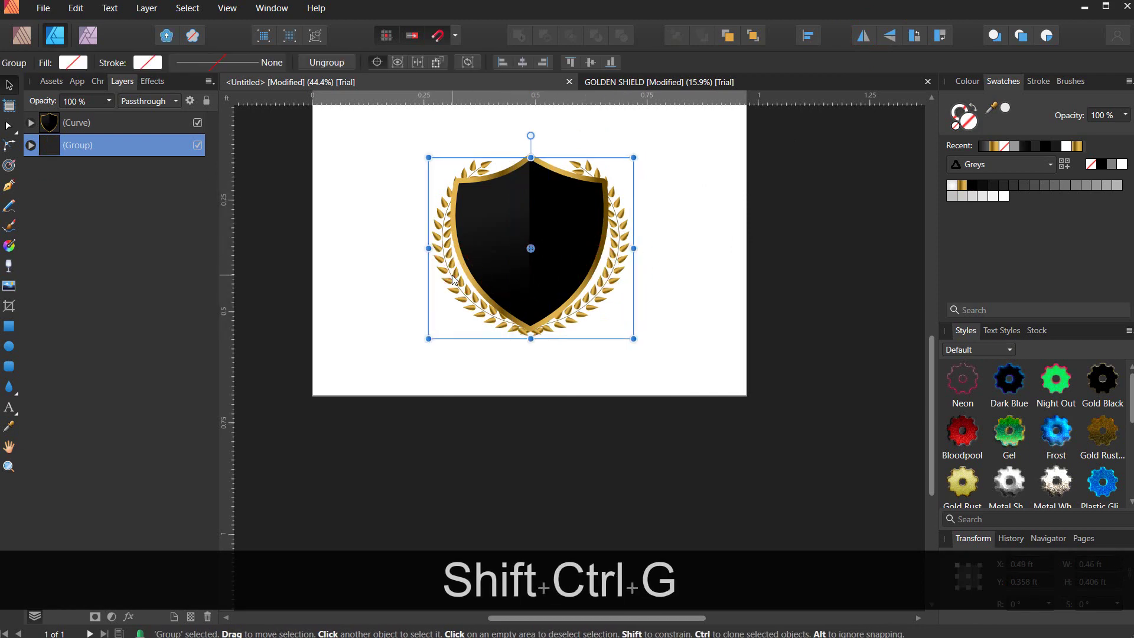
- Centre the shield horizontally and vertically within the laurel wreath
left_click(476, 243, "shift")
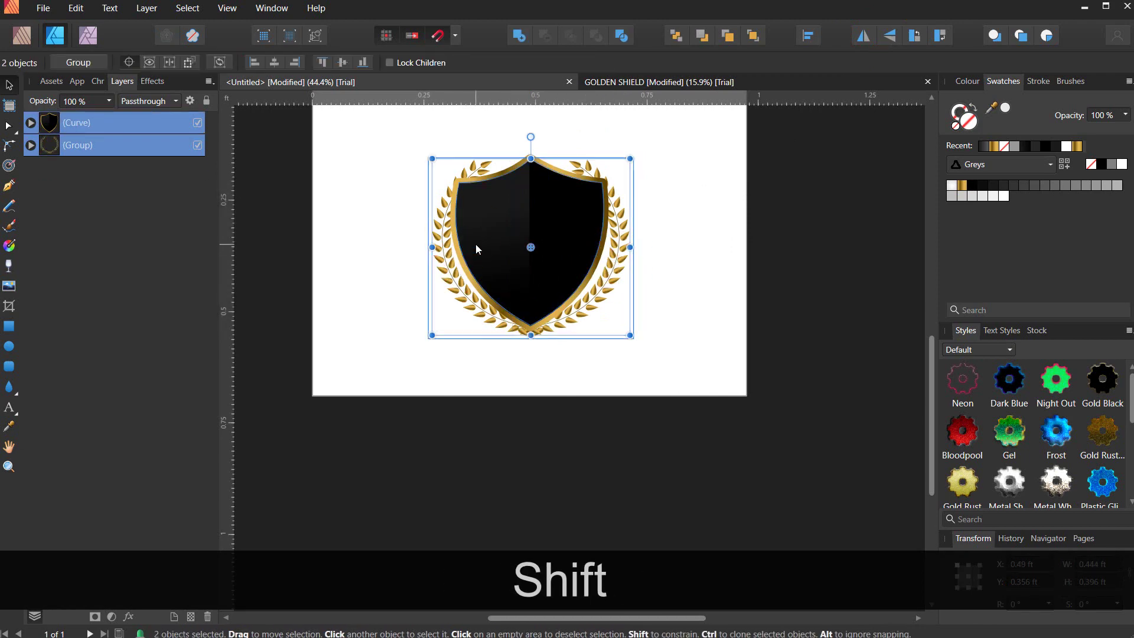
left_click(275, 63)
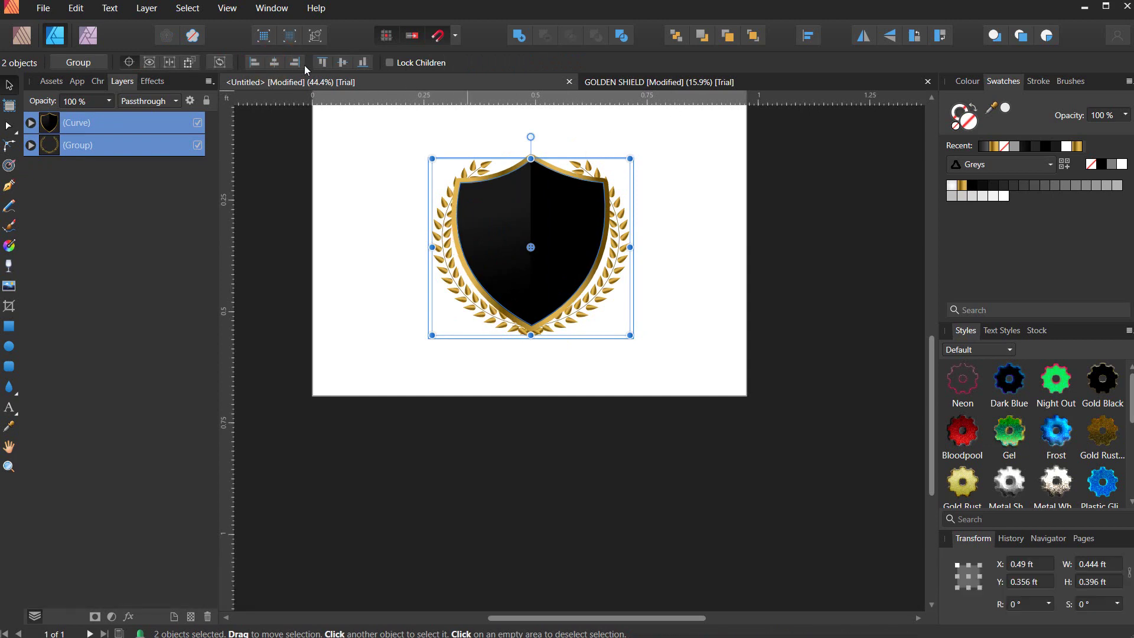
left_click(341, 63)
left_click(324, 204)
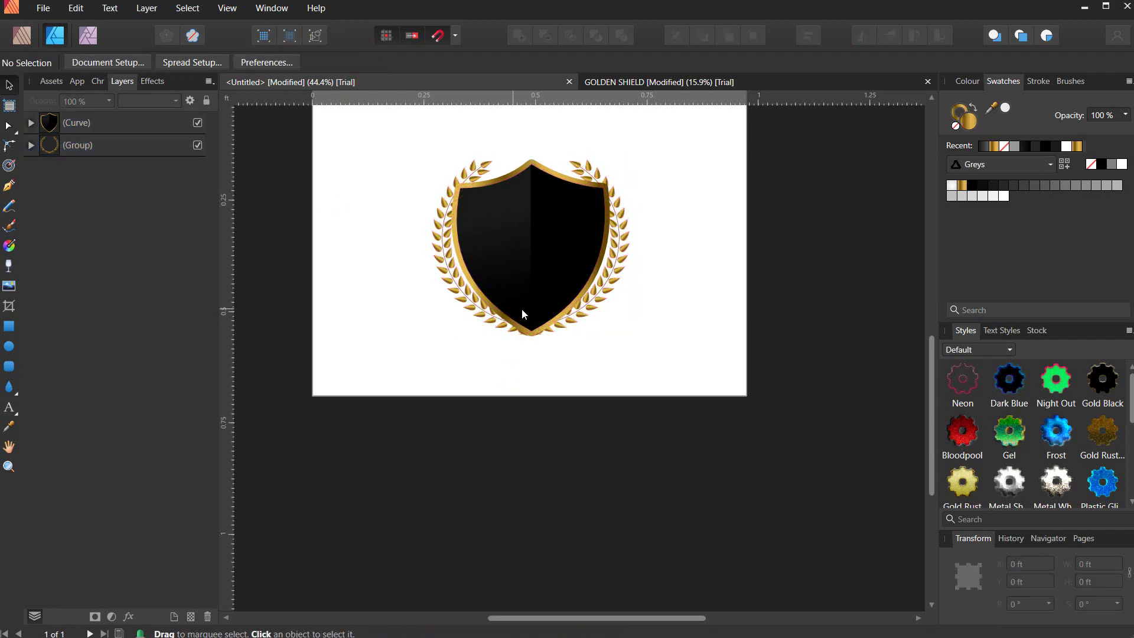
- Widen the wreath evenly from its centre and shorten it slightly to about 0.392 ft tall
left_click(610, 276)
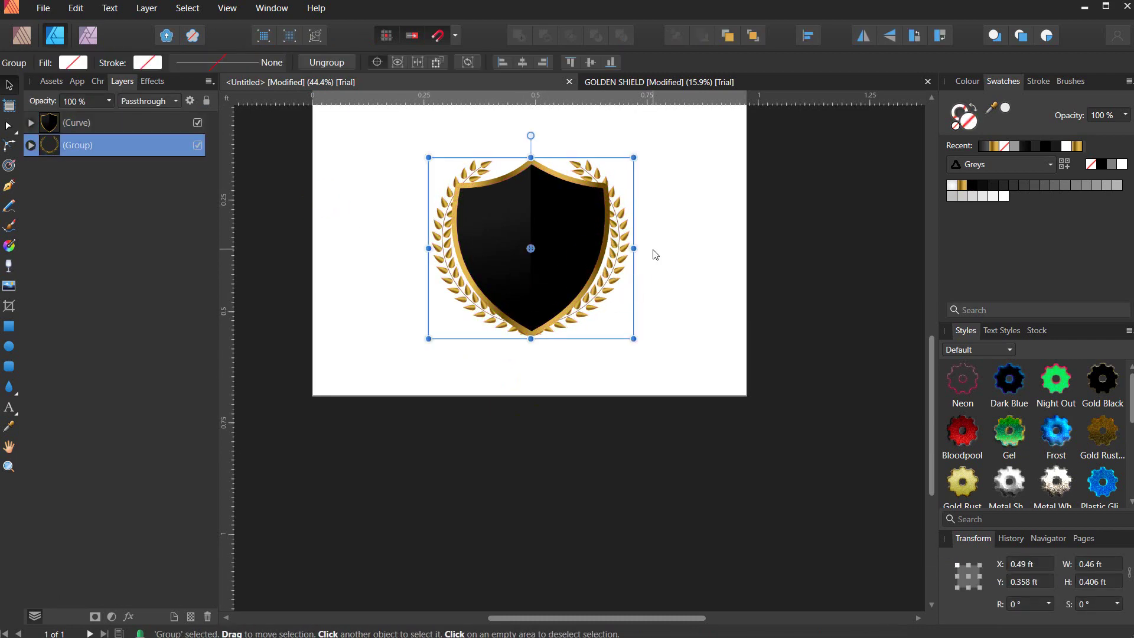
key("ctrl")
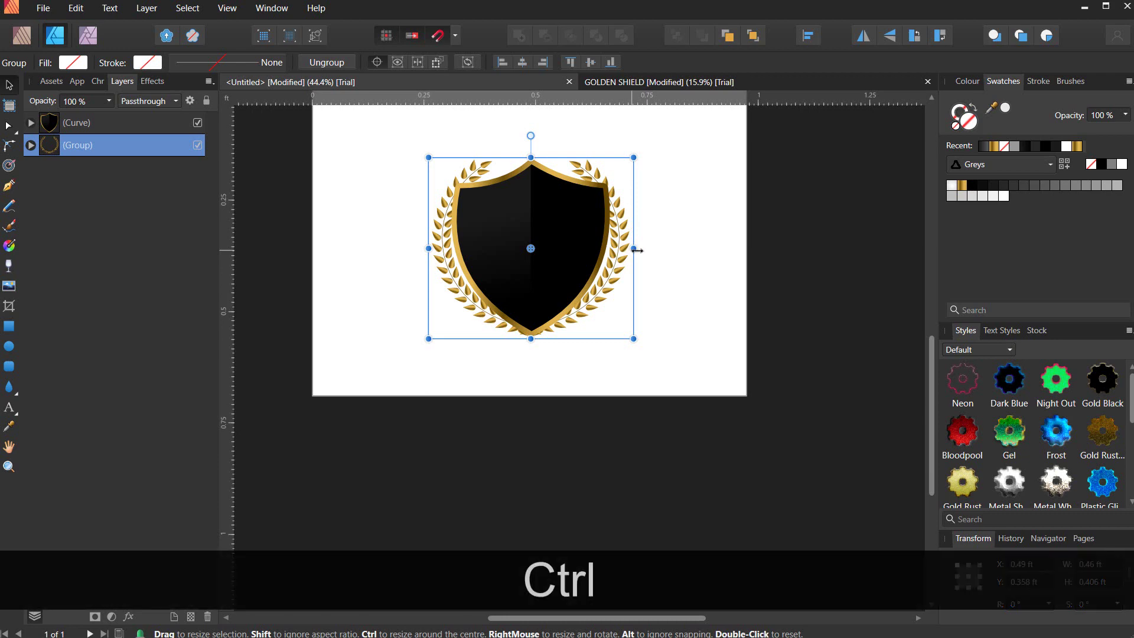
left_click_drag(631, 249, 639, 250)
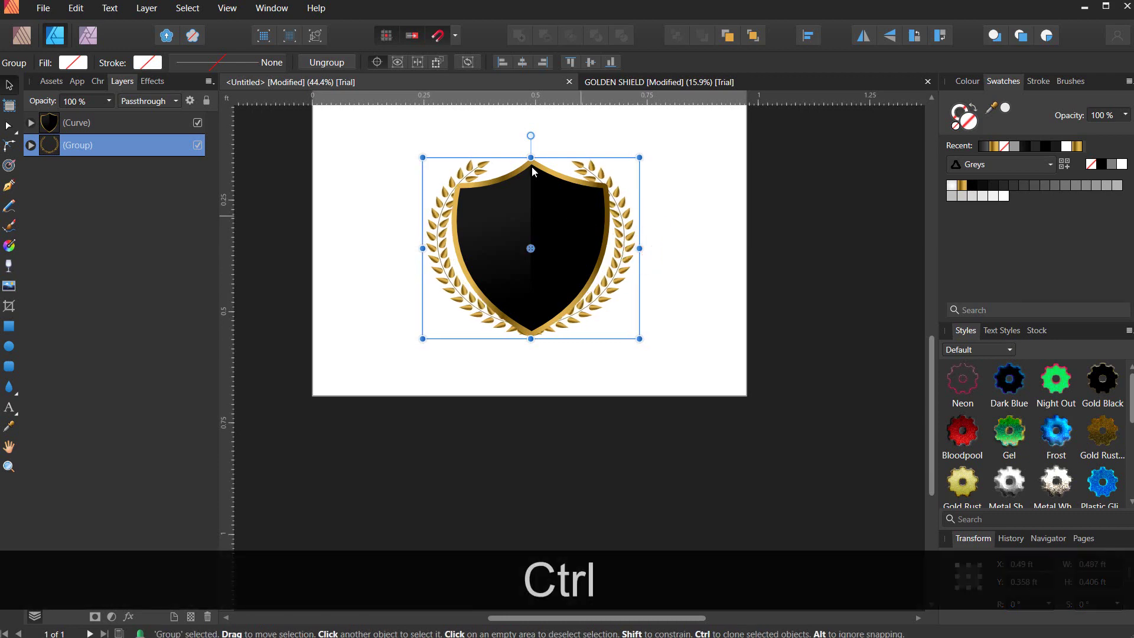
left_click_drag(531, 158, 531, 164)
left_click(360, 278)
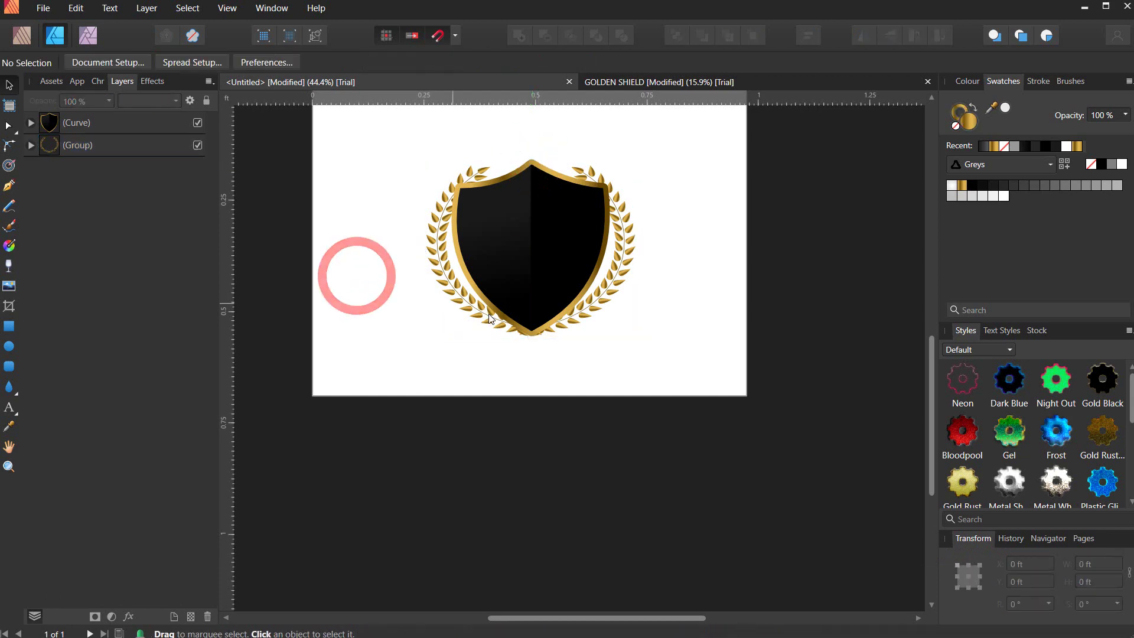
scroll(494, 317, "down", 2)
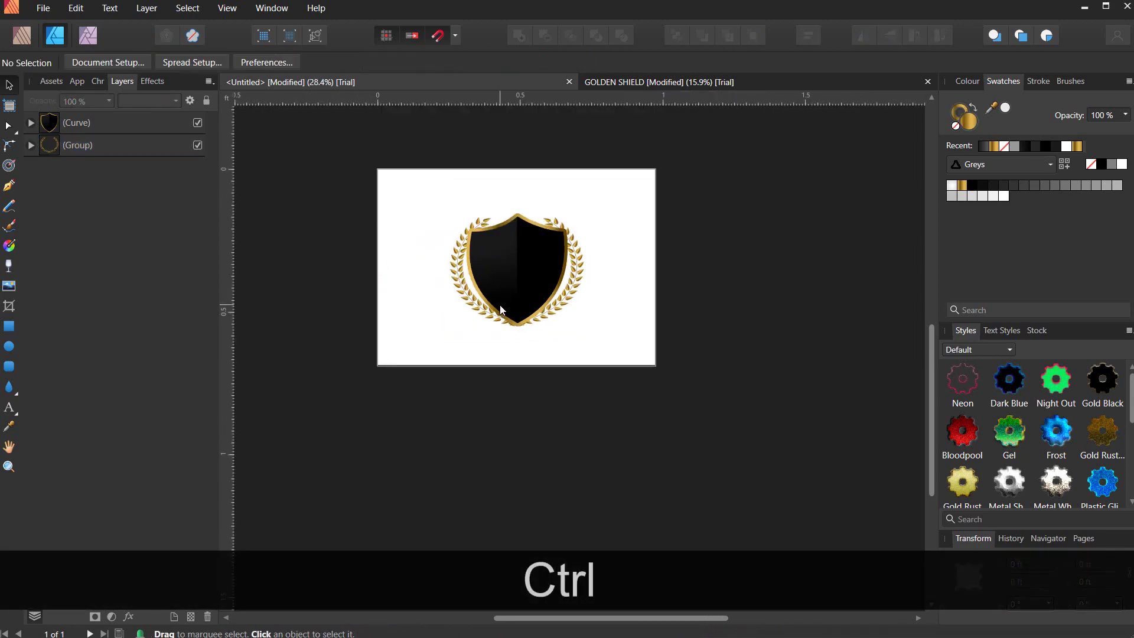
scroll(506, 304, "up", 3)
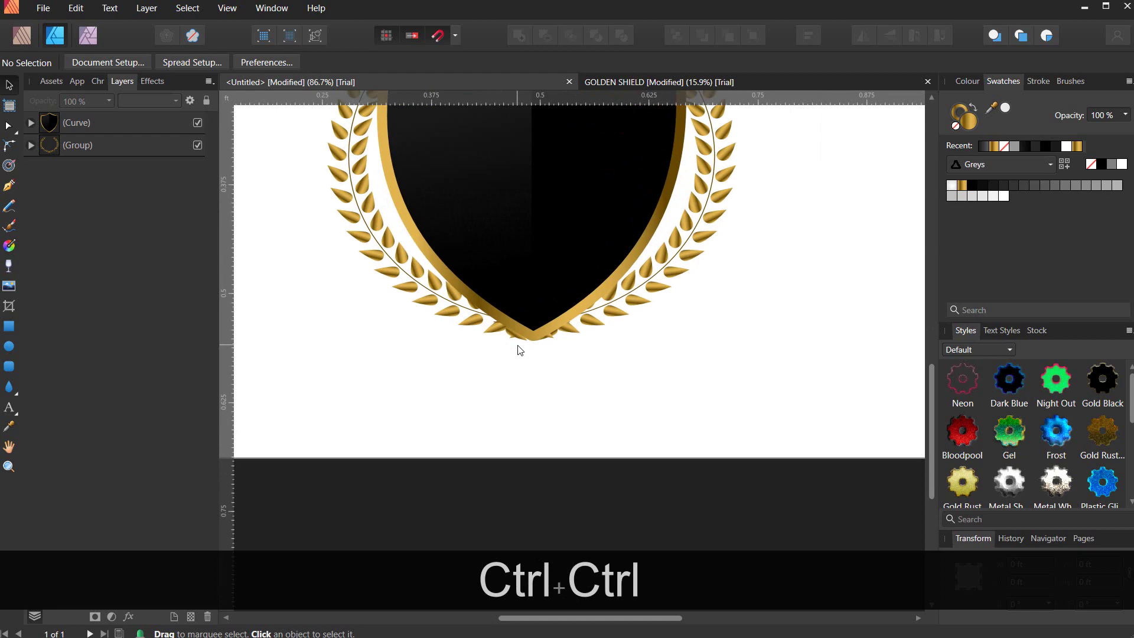
scroll(528, 336, "up", 1)
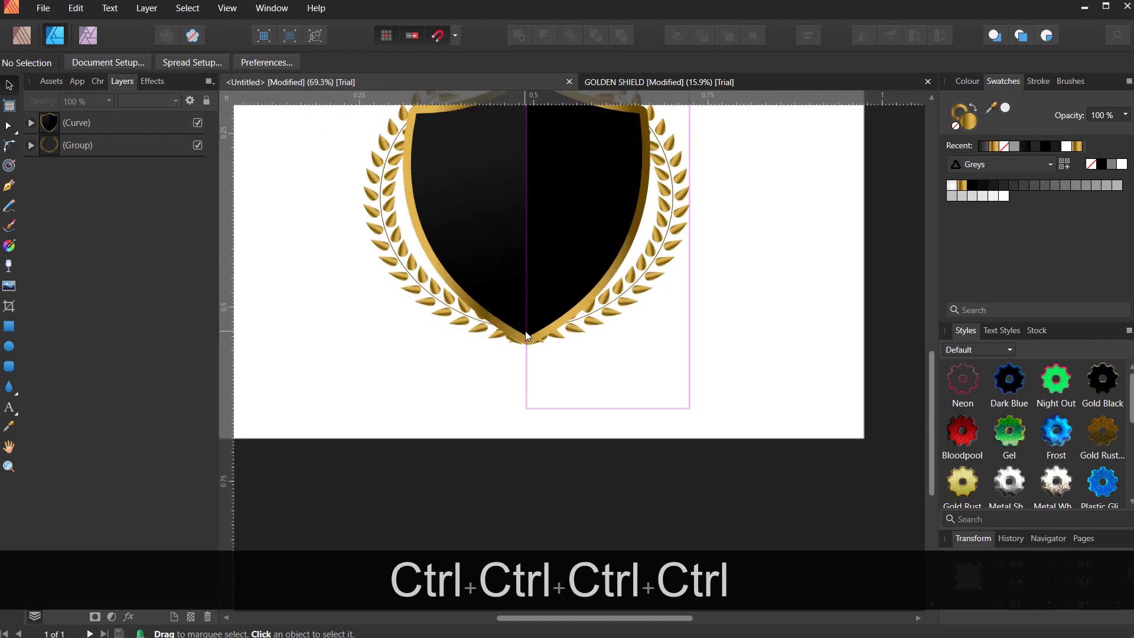
scroll(494, 346, "down", 1)
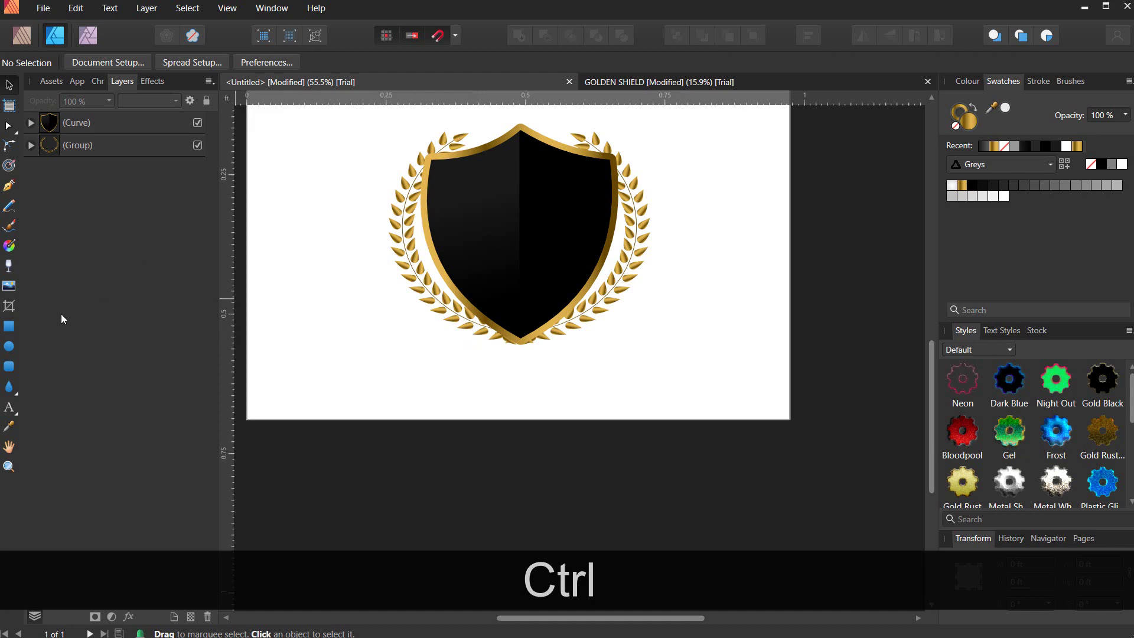
- Draw a 0.311 × 0.042 ft gold rectangle below the shield's tip and convert it to curves
left_click(9, 326)
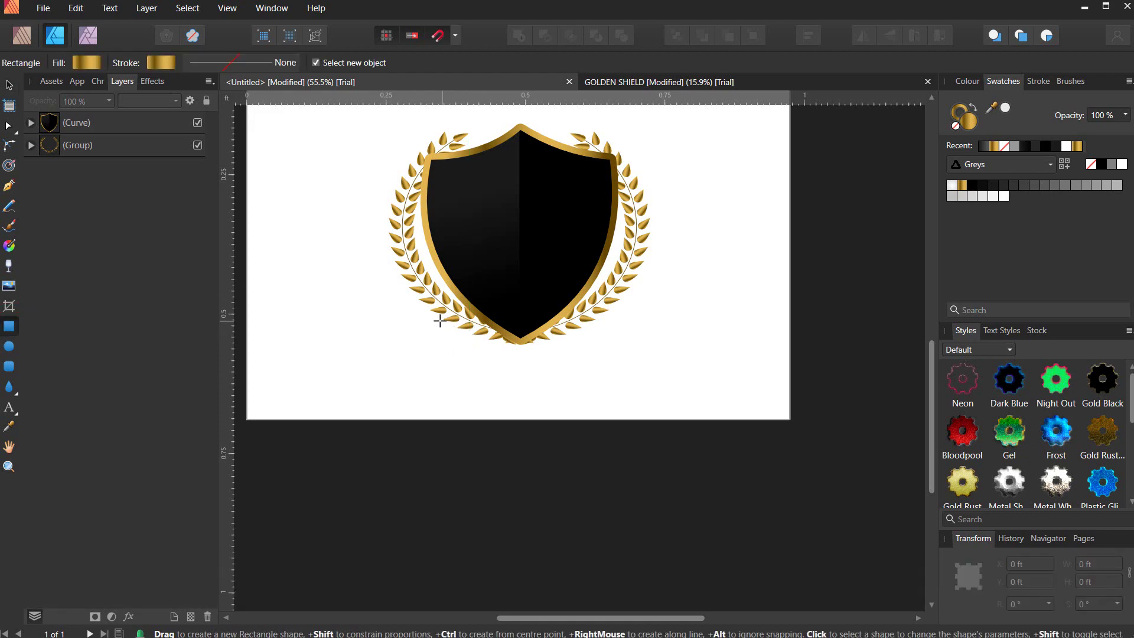
left_click_drag(440, 321, 611, 344)
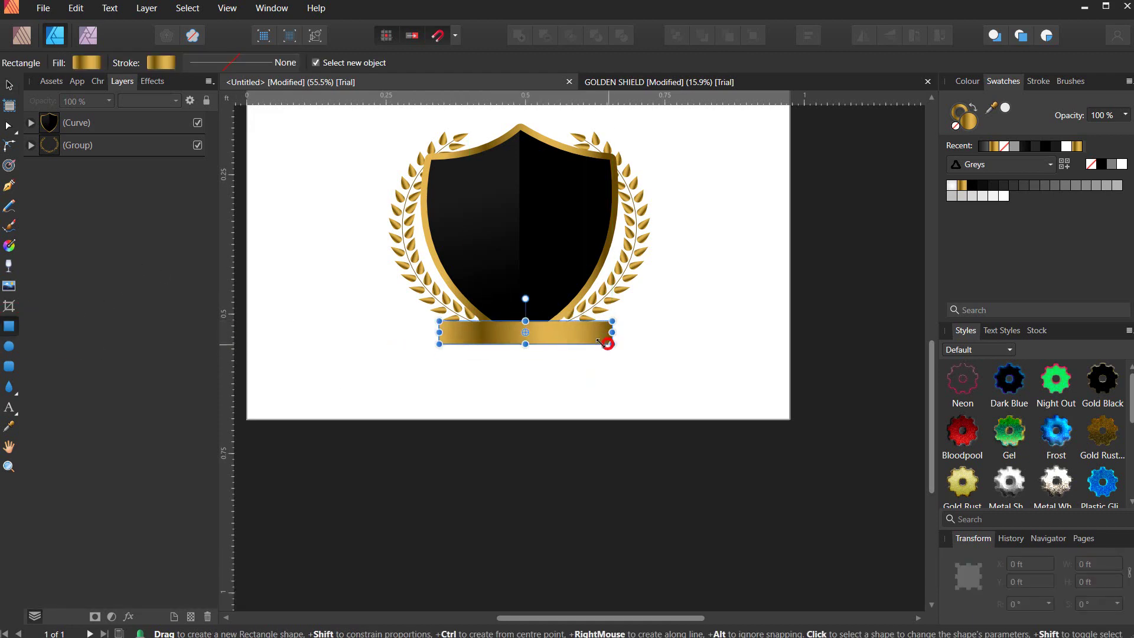
scroll(537, 333, "up", 3)
key("ctrl+v")
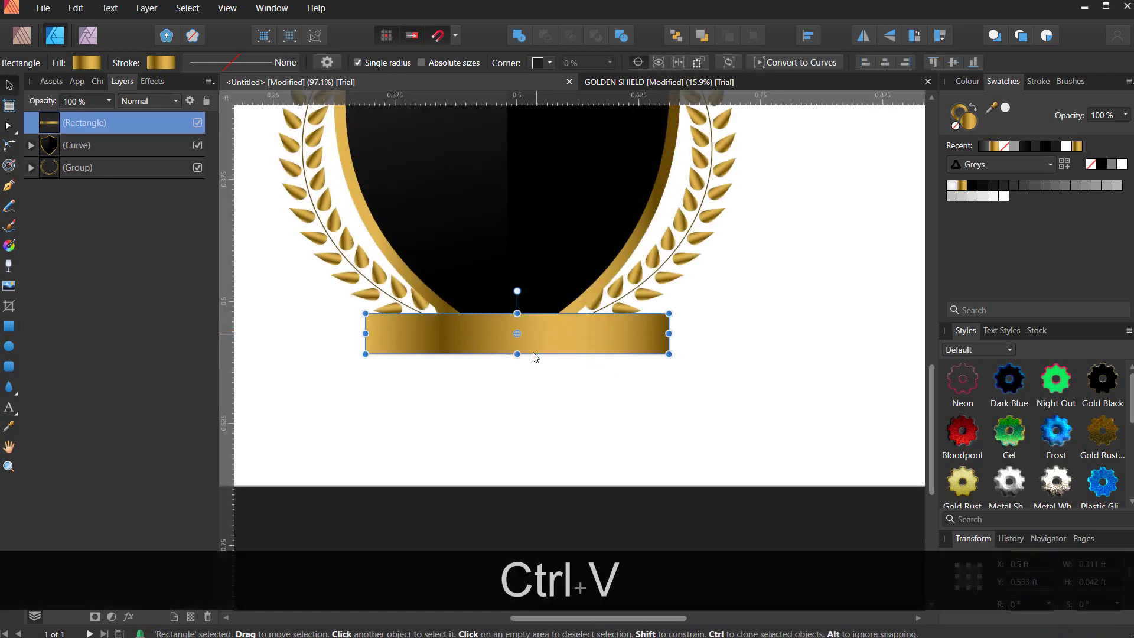
left_click_drag(535, 356, 524, 376)
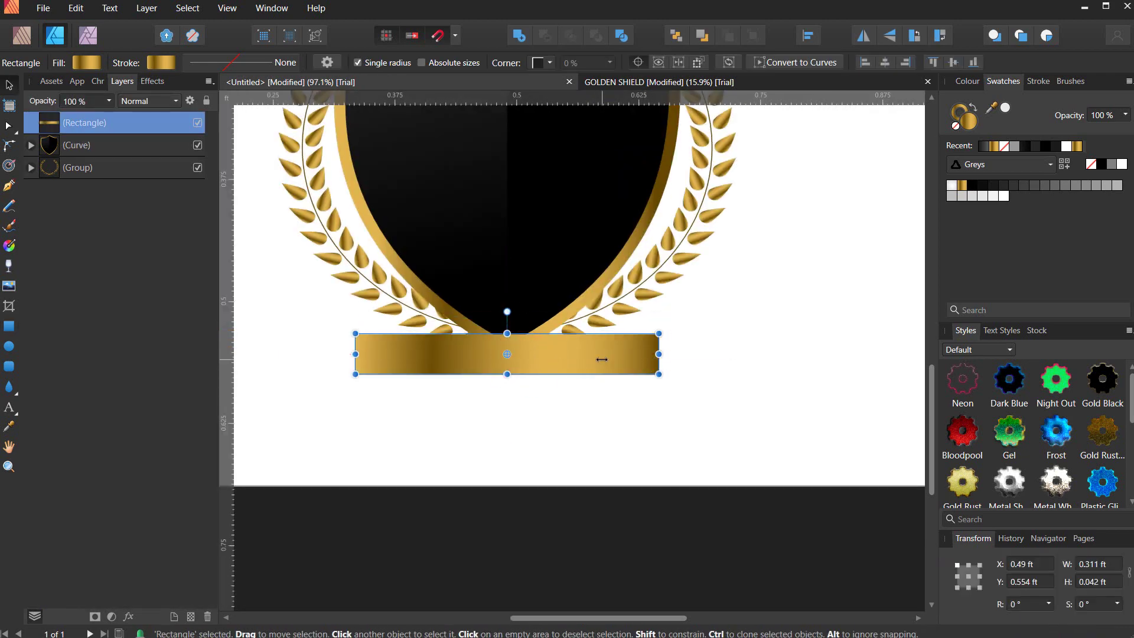
left_click(820, 63)
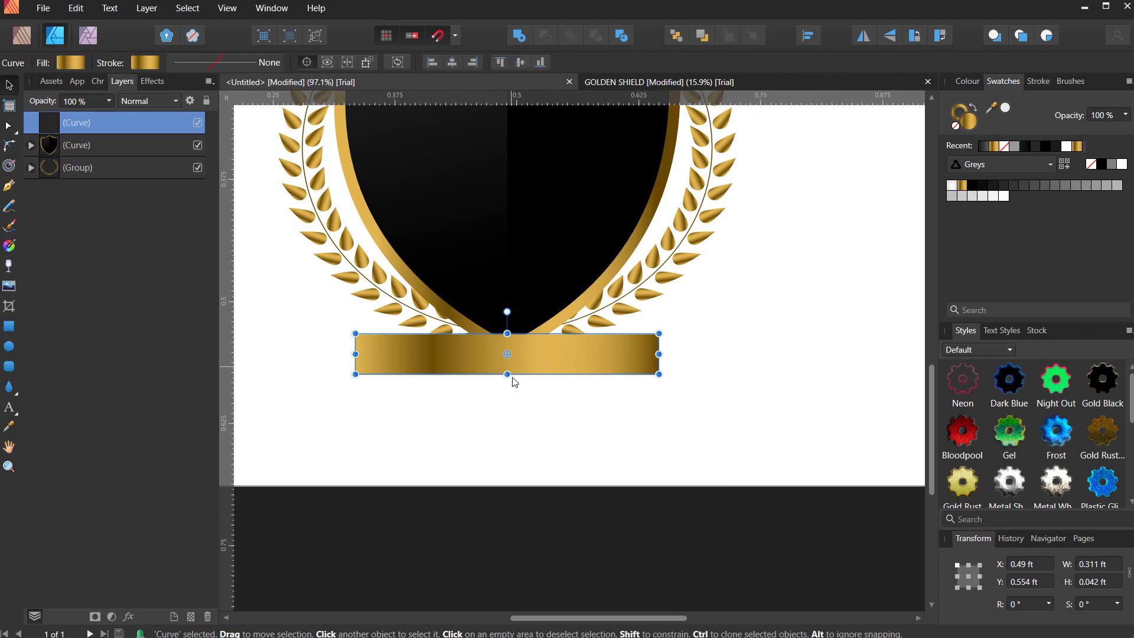
- Add mid-point nodes on the gold bar's bottom and top edges
key("p")
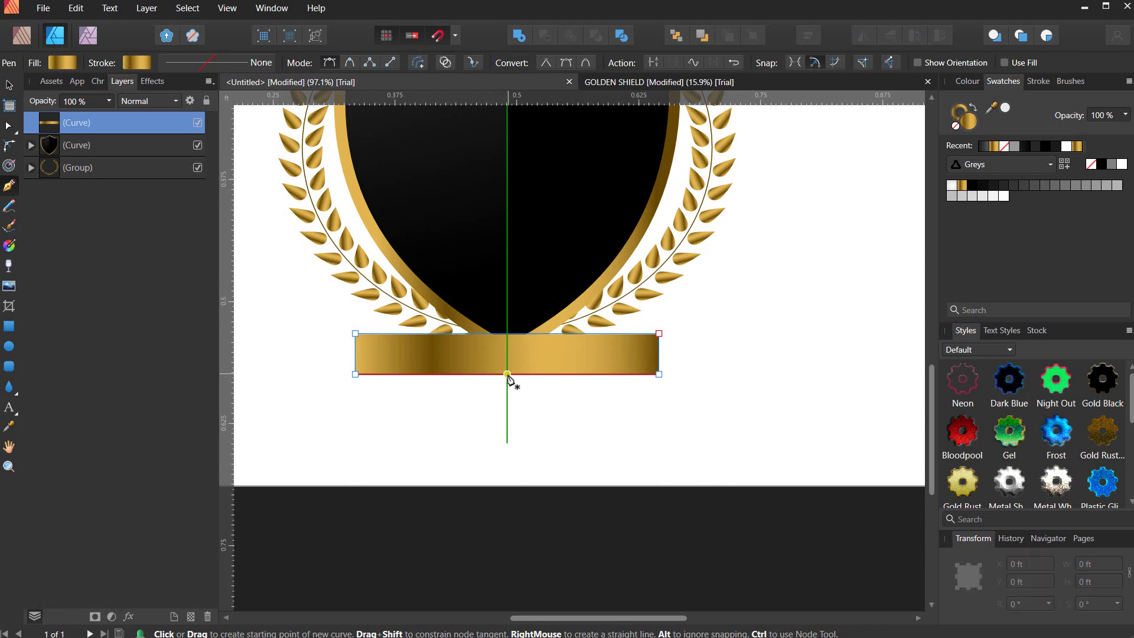
key("a")
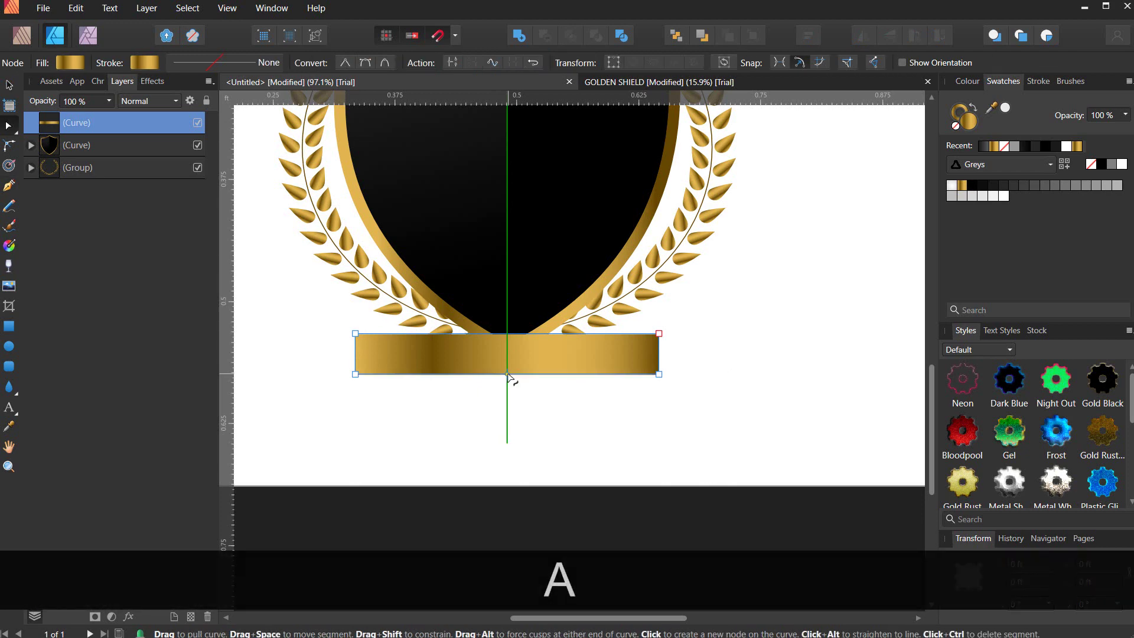
left_click(507, 374)
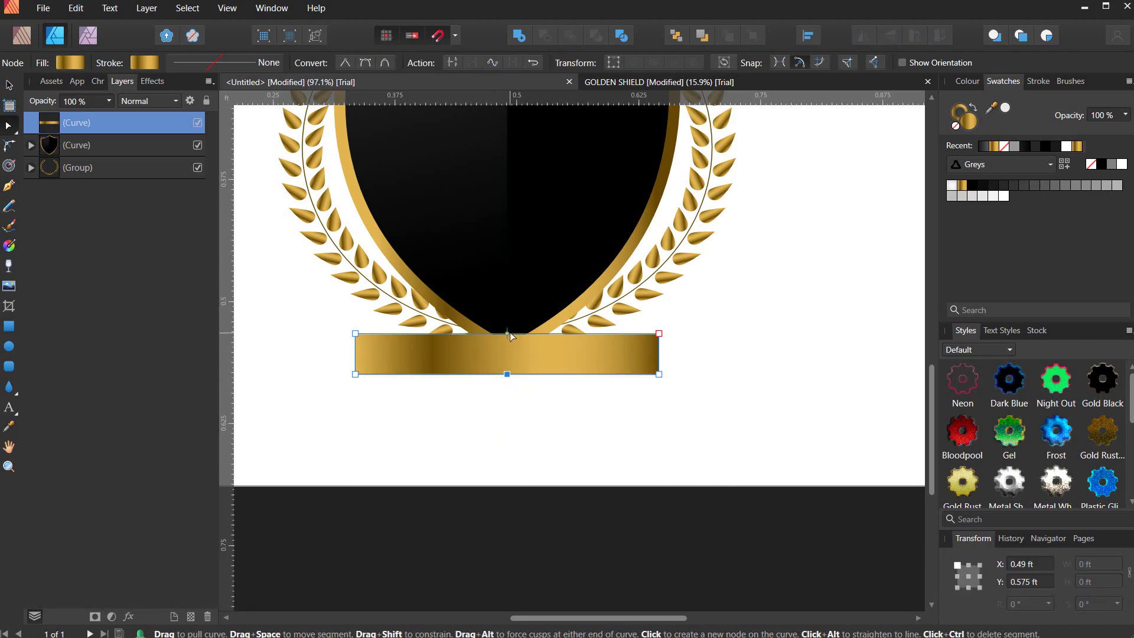
left_click(508, 333)
- Arch the bar's right end upward and dip its left end downward into a wave
left_click_drag(576, 333, 582, 307)
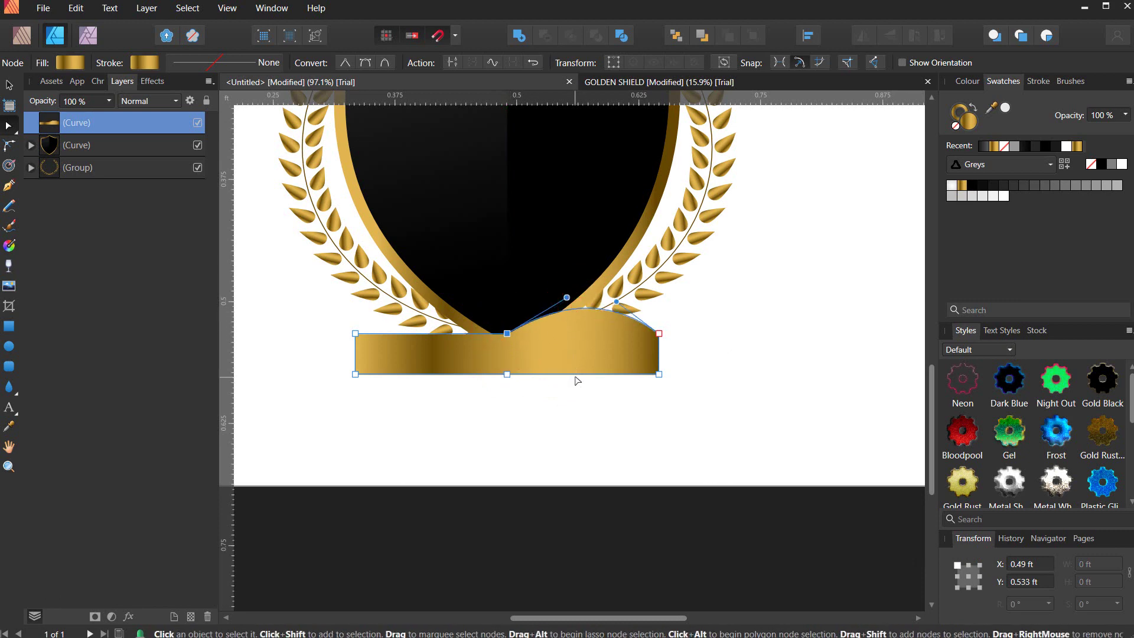
left_click_drag(581, 353, 578, 345)
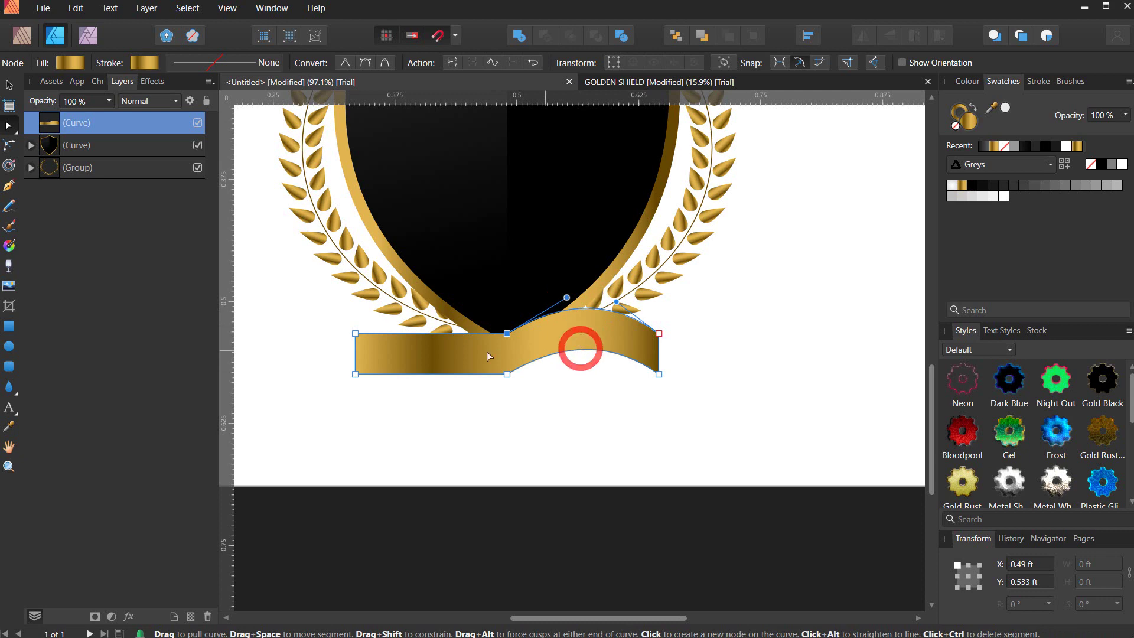
left_click_drag(431, 389, 430, 403)
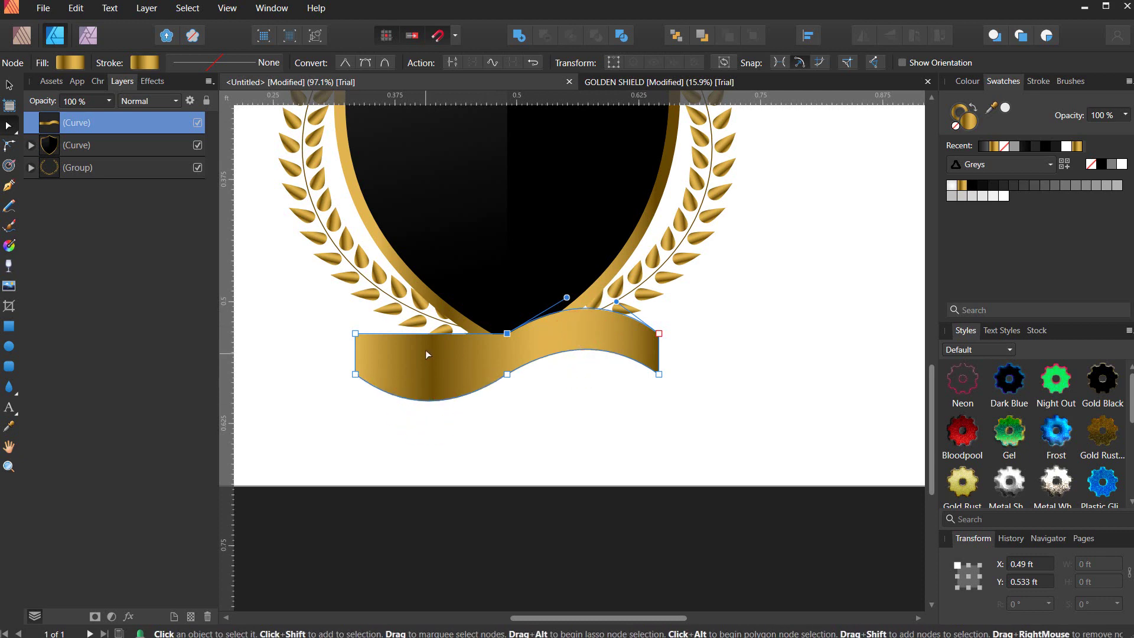
left_click_drag(429, 334, 430, 367)
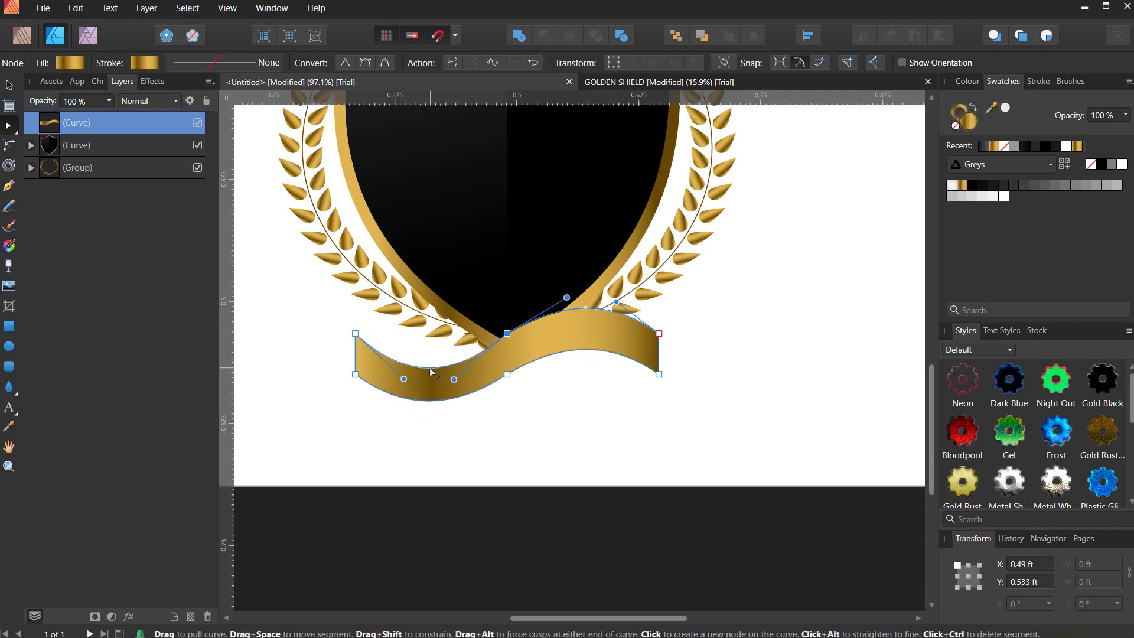
scroll(436, 367, "down", 3, "ctrl")
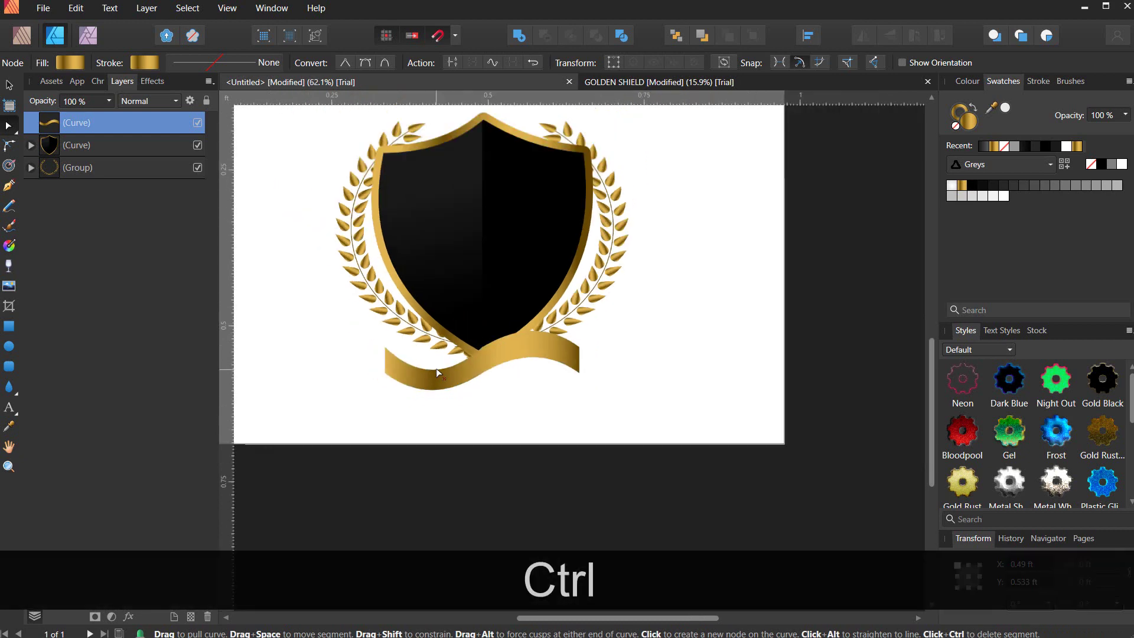
scroll(436, 368, "up", 2, "ctrl")
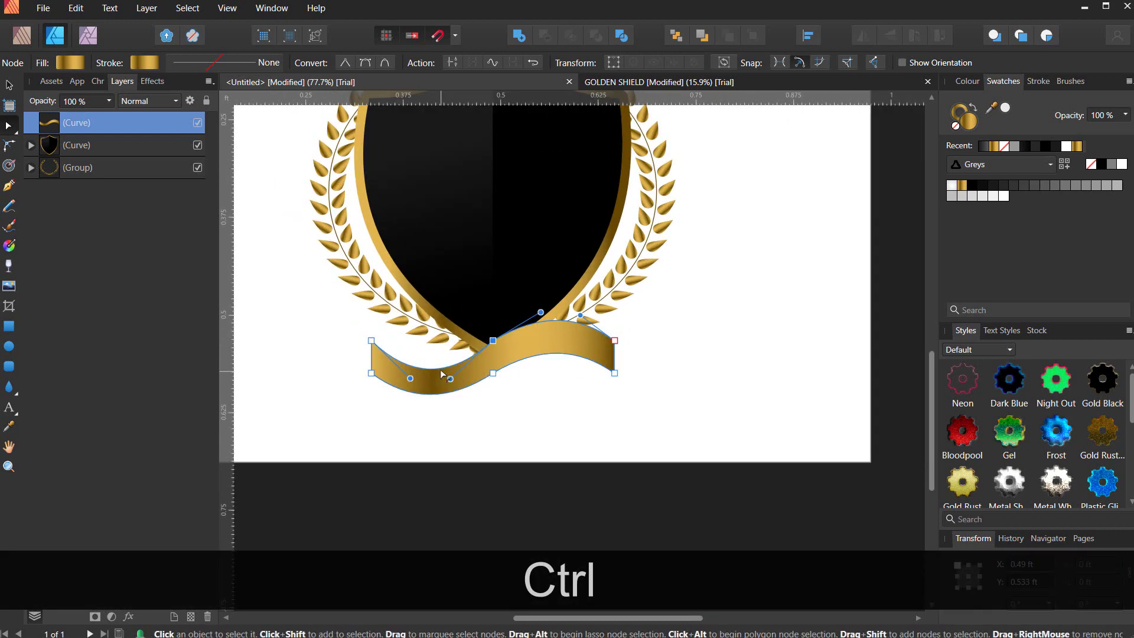
left_click_drag(437, 366, 449, 367)
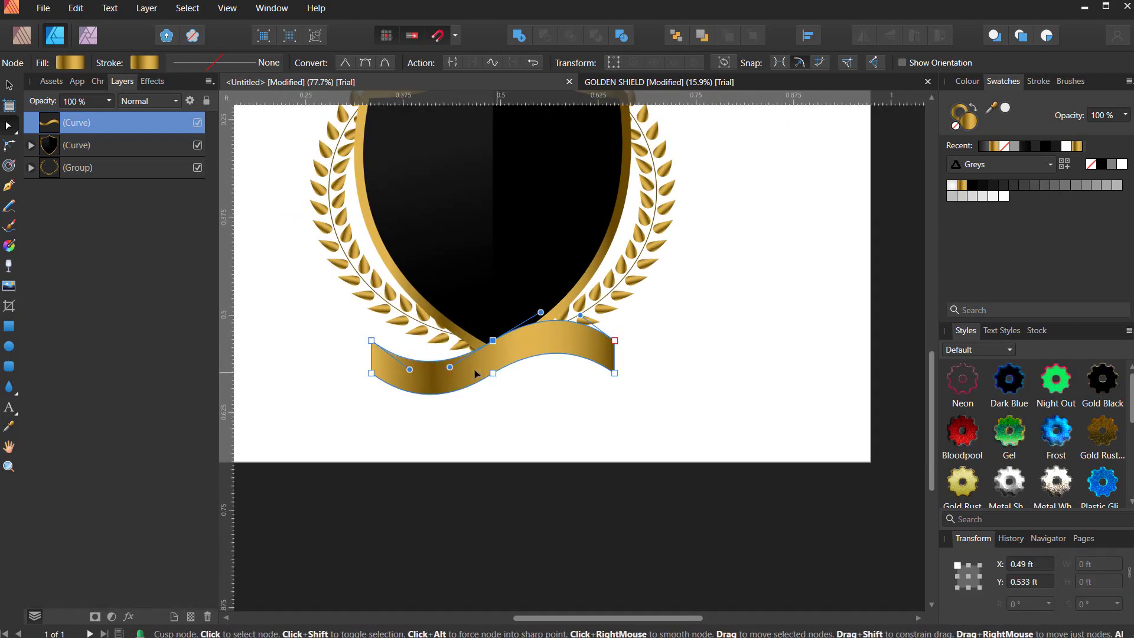
scroll(460, 367, "down", 1, "ctrl")
left_click(9, 87)
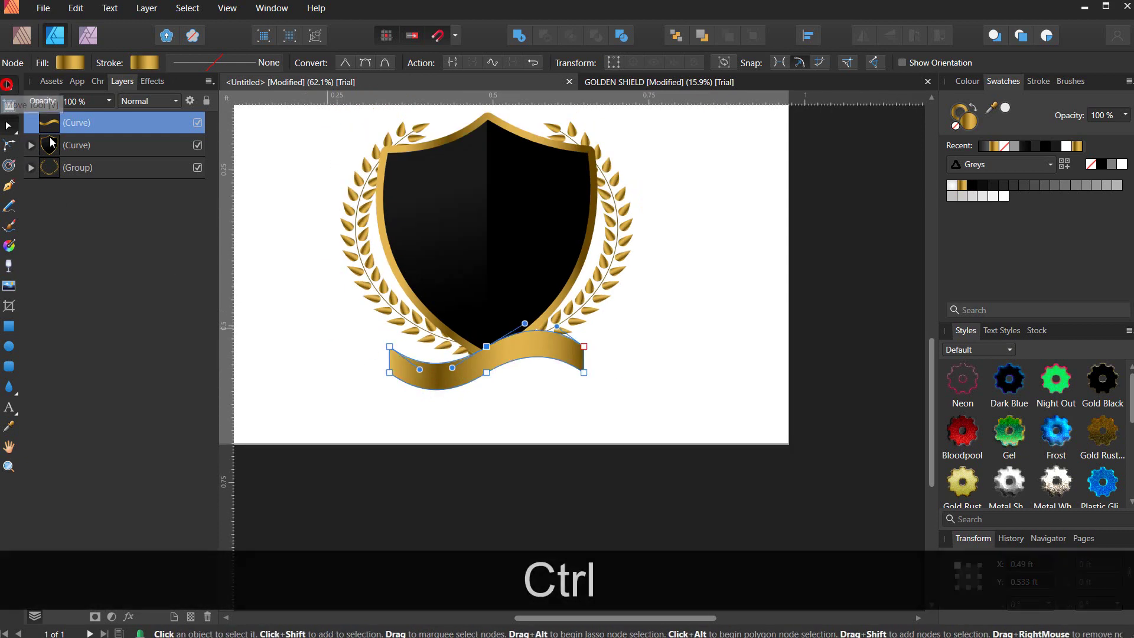
scroll(451, 369, "up", 2, "ctrl")
- Slide the ribbon's gold gradient colour stop and midpoint leftward, then deselect everything
key("ctrl+g")
key("g")
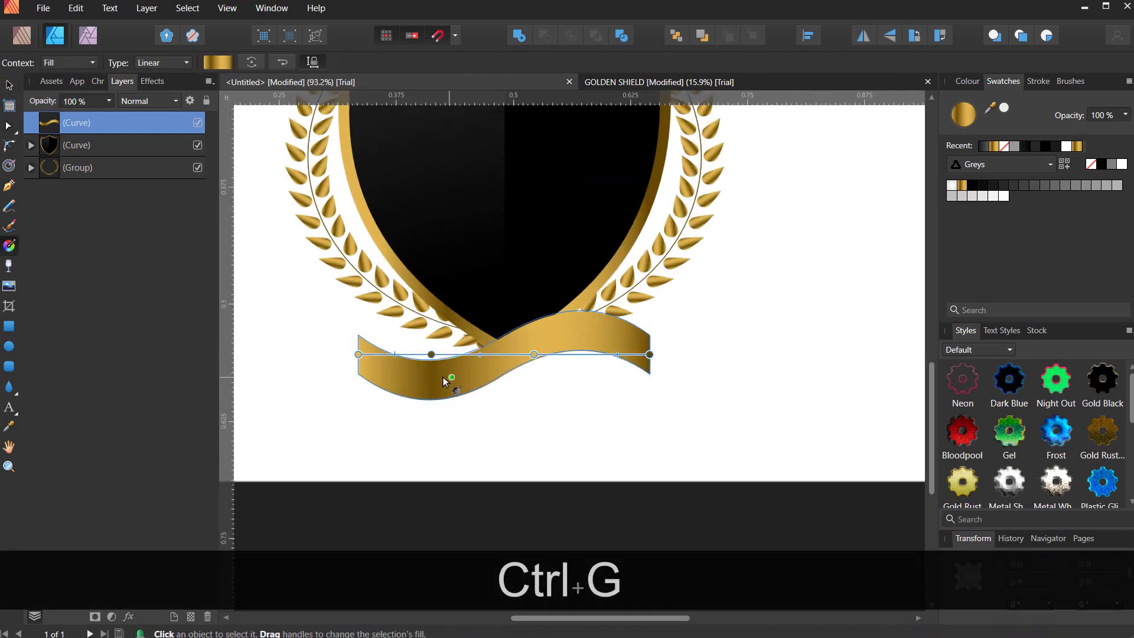
left_click_drag(393, 383, 384, 383)
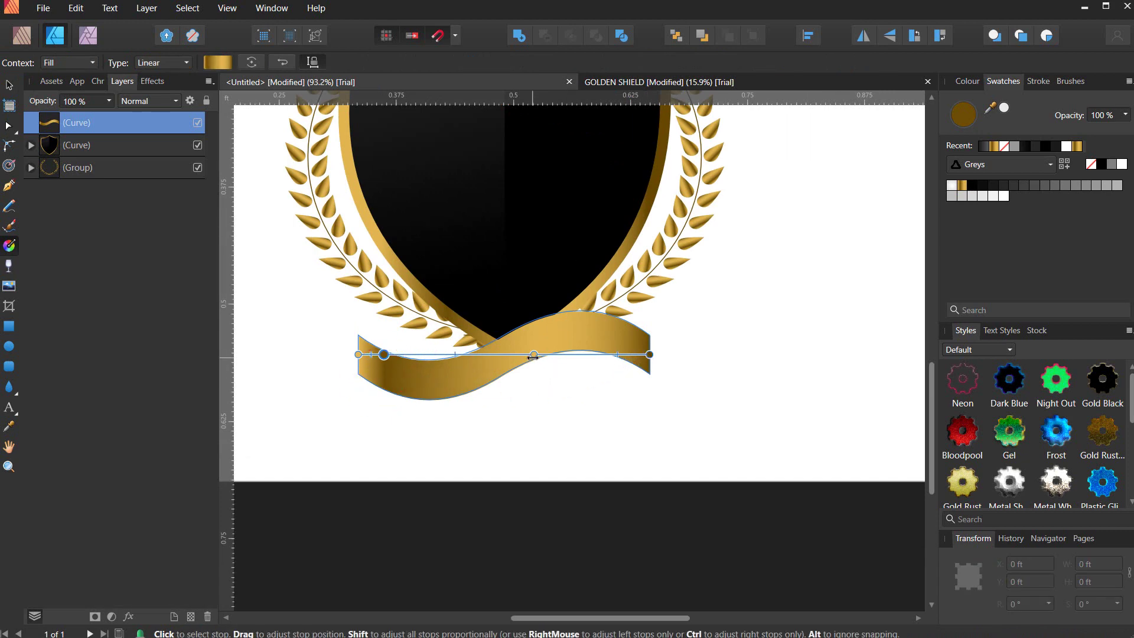
left_click_drag(455, 356, 359, 354)
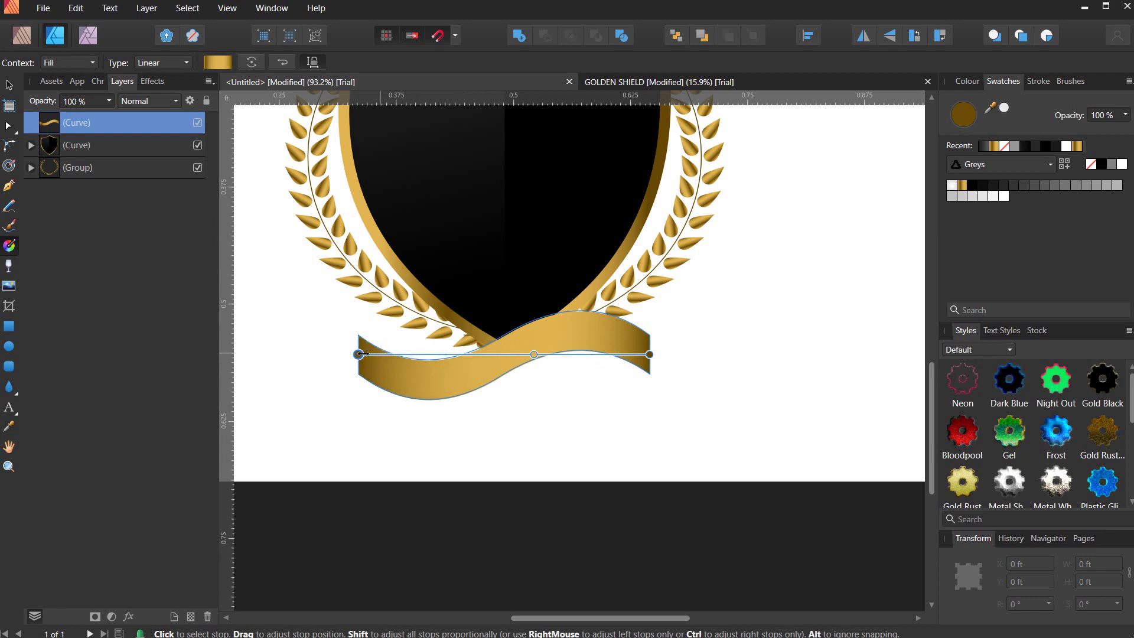
left_click(11, 85)
left_click(263, 245)
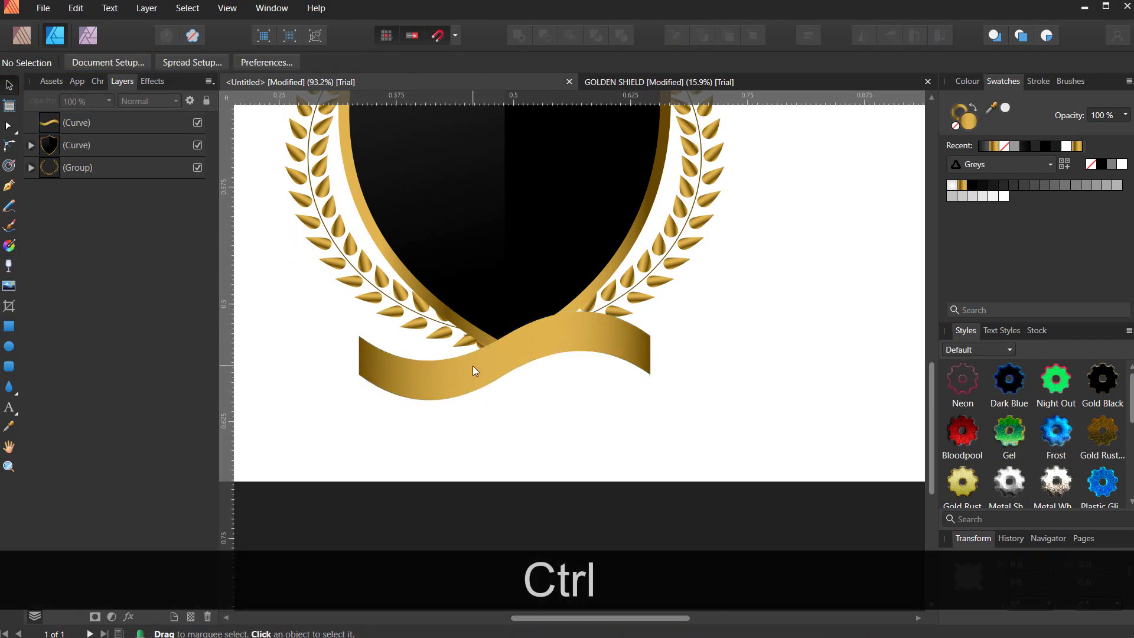
- Draw a closed four-point pen shape at the ribbon's left end
key("ctrl+p")
left_click(358, 340)
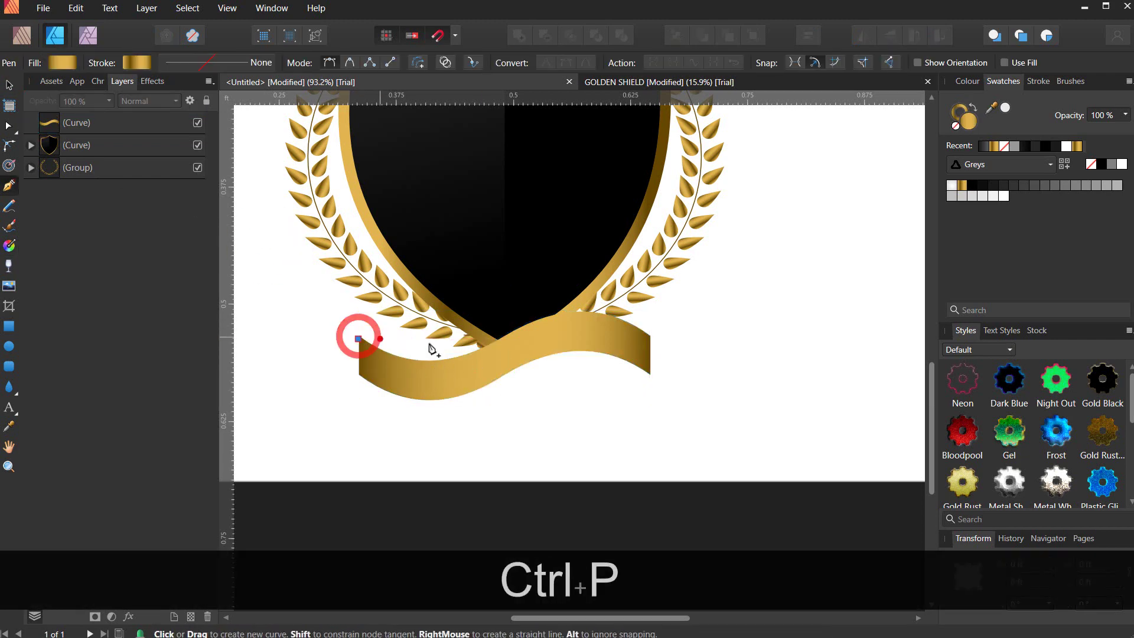
left_click(503, 339)
left_click(452, 371)
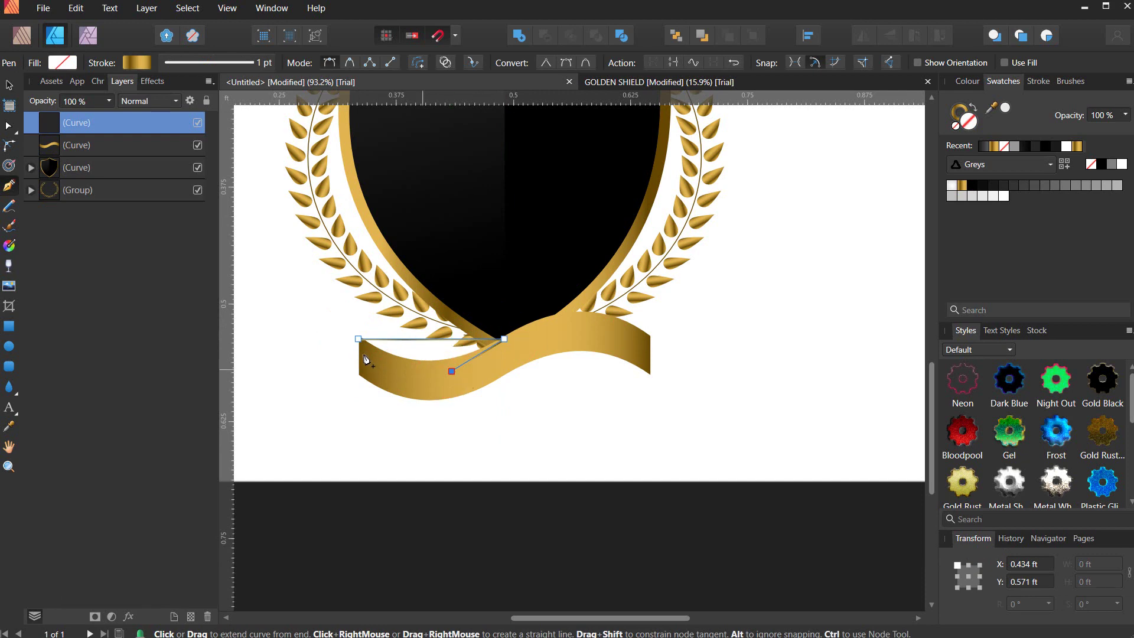
left_click(358, 355)
left_click(357, 339)
- Align the fold's left corner with the ribbon edge and lift its top-left corner upward
scroll(361, 353, "up", 5)
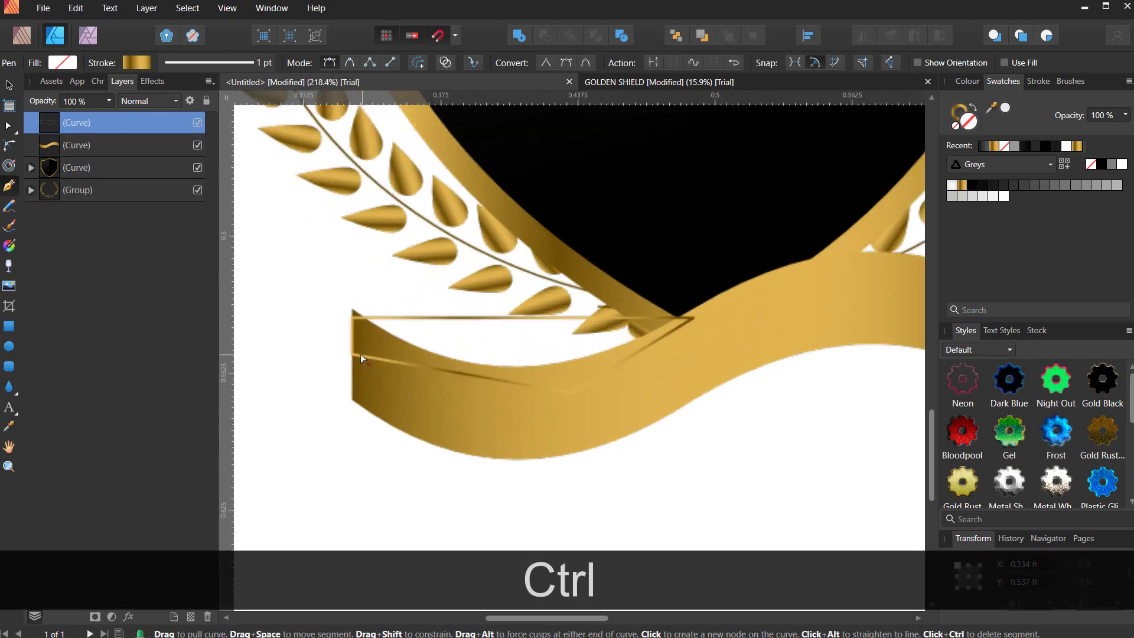
key("ctrl")
left_click_drag(367, 354, 374, 353)
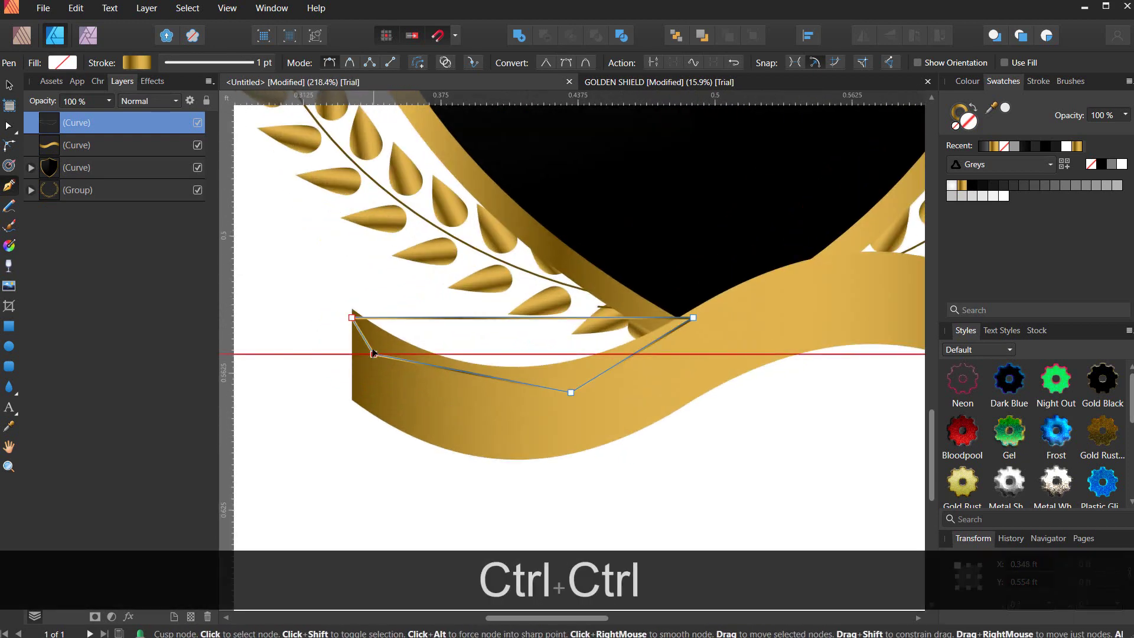
scroll(352, 323, "up", 5)
key("ctrl")
left_click_drag(348, 308, 350, 287)
key("ctrl")
scroll(409, 357, "down", 4)
scroll(413, 368, "down", 8)
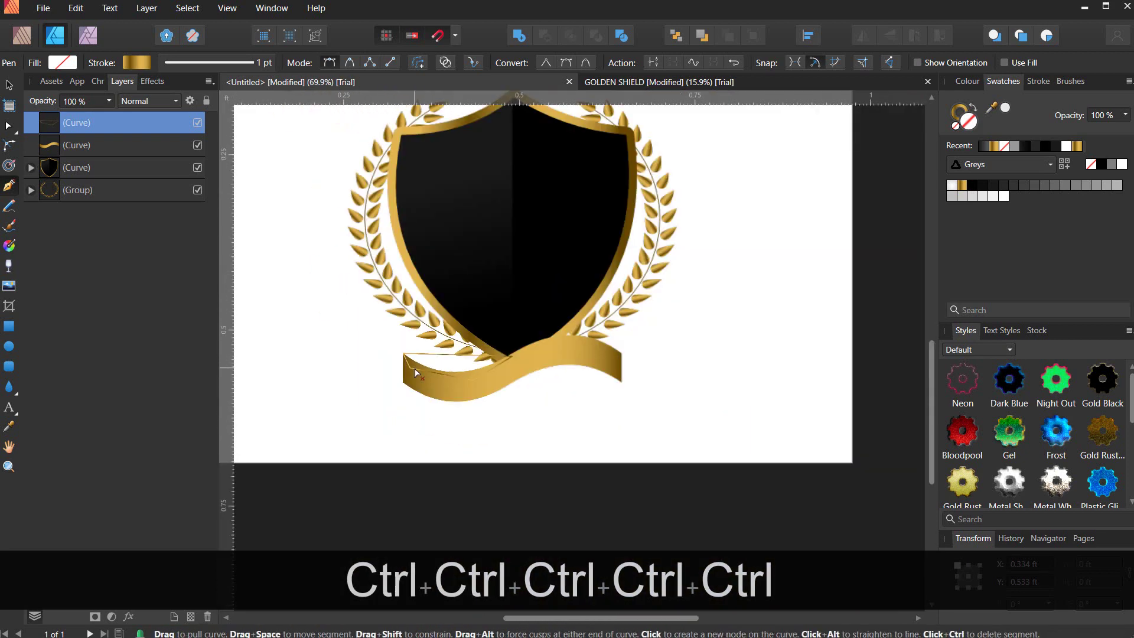
- Fill the fold shape with the shield's black using the Colour Picker
key("v")
key("i")
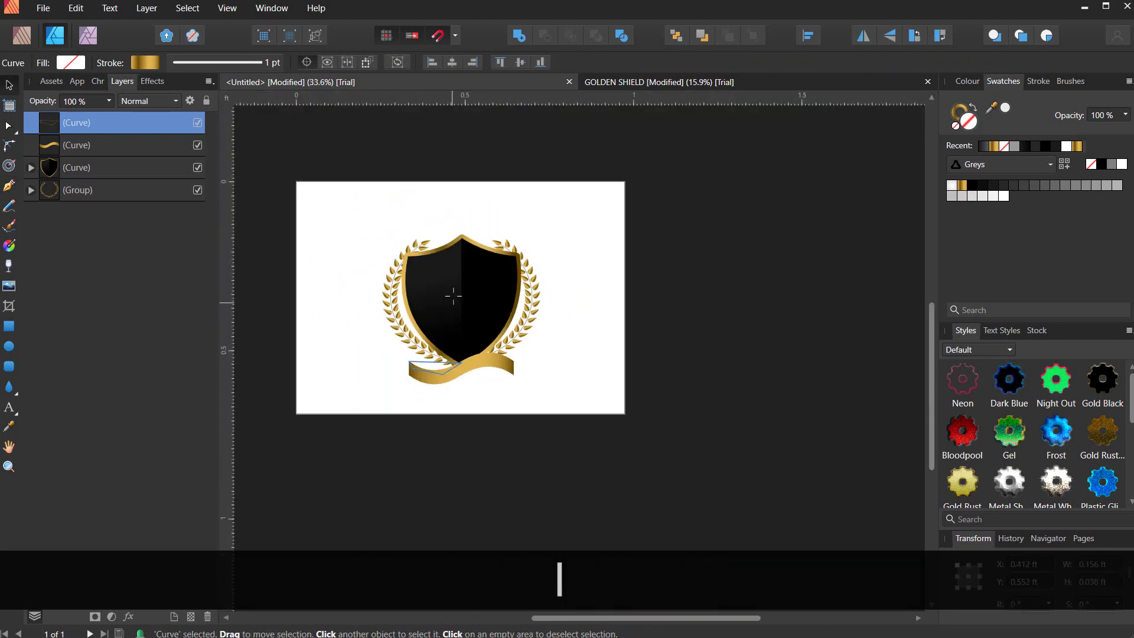
left_click(473, 285)
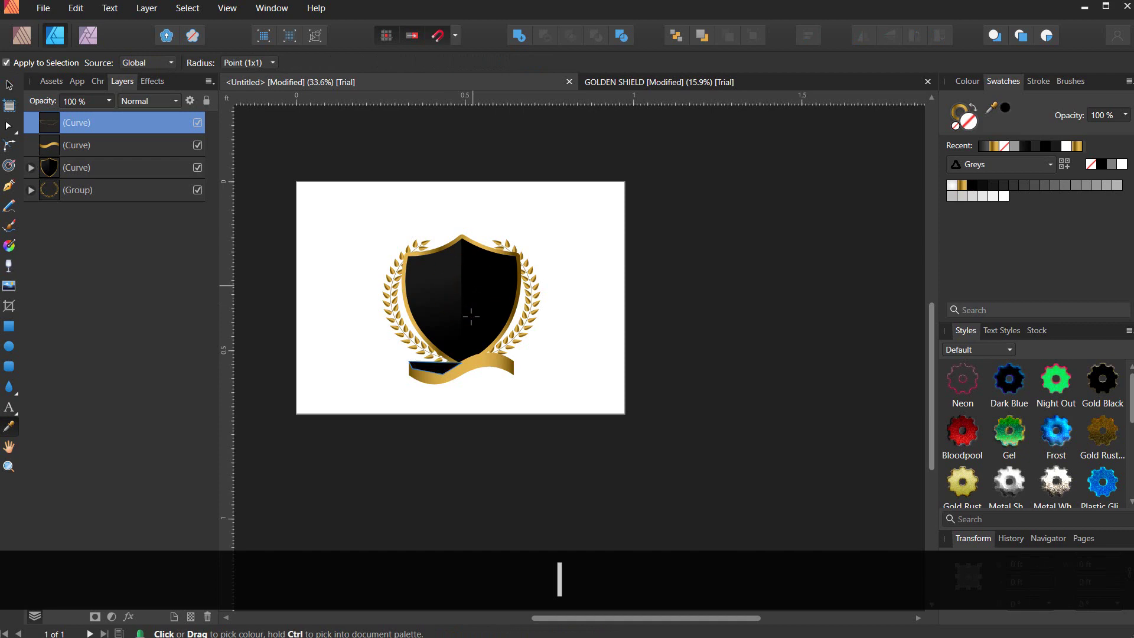
key("ctrl")
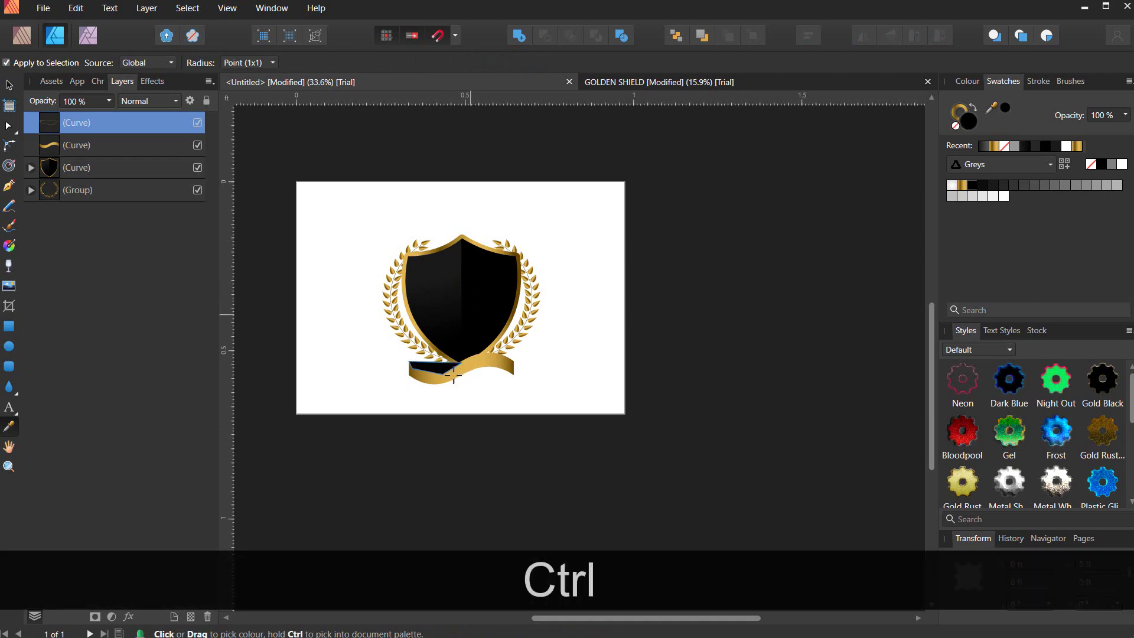
scroll(453, 374, "up", 4)
- Move the black piece's top-right corner up and to the right
key("p")
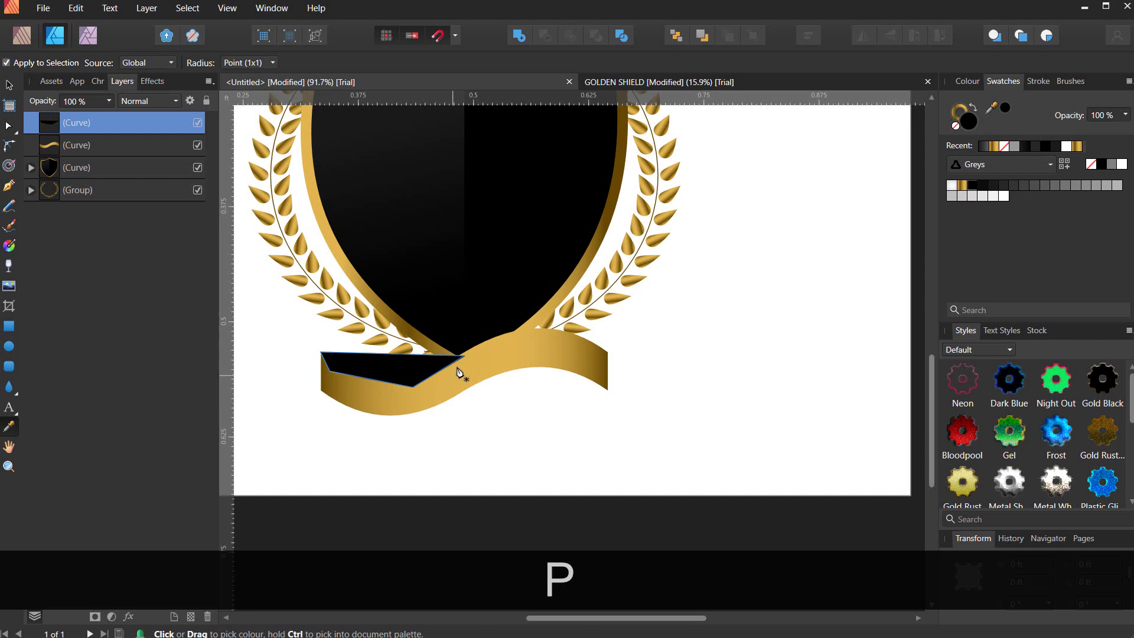
key("ctrl")
left_click_drag(464, 356, 490, 352)
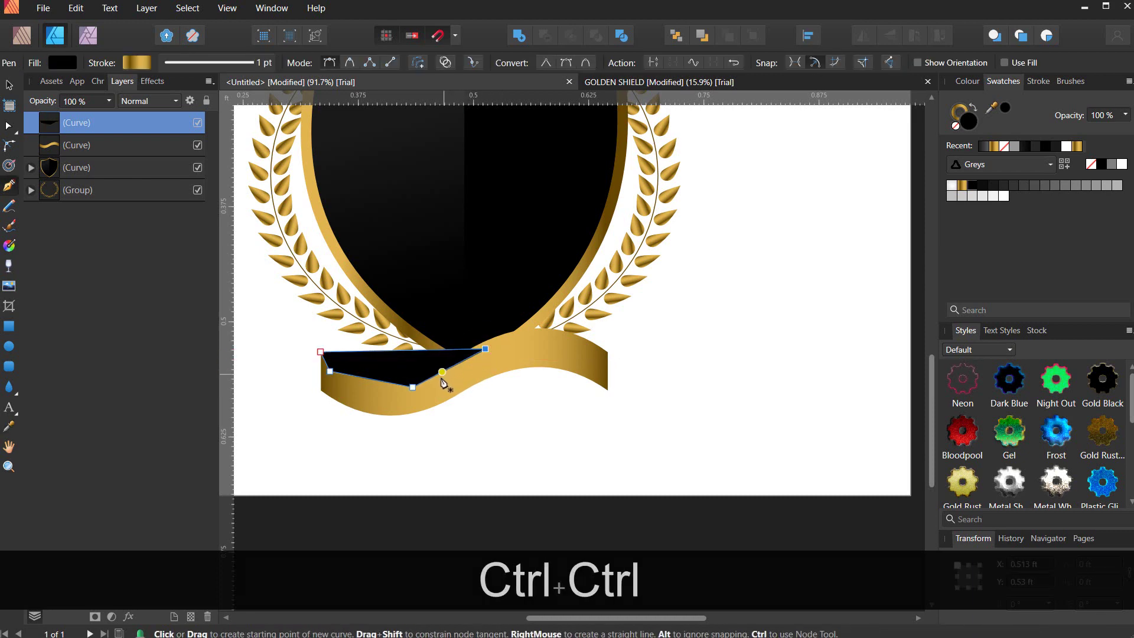
scroll(448, 378, "down", 4)
scroll(449, 378, "up", 4)
- Send the black piece behind the gold ribbon and widen it slightly to the right
key("ctrl+v")
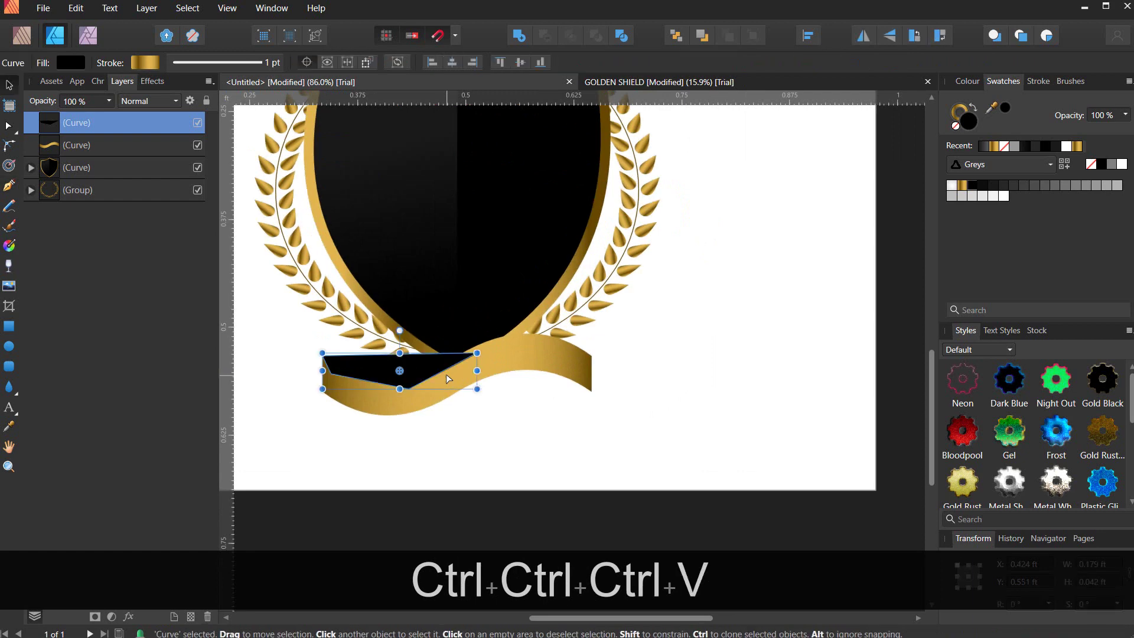
key("ctrl+bracketleft")
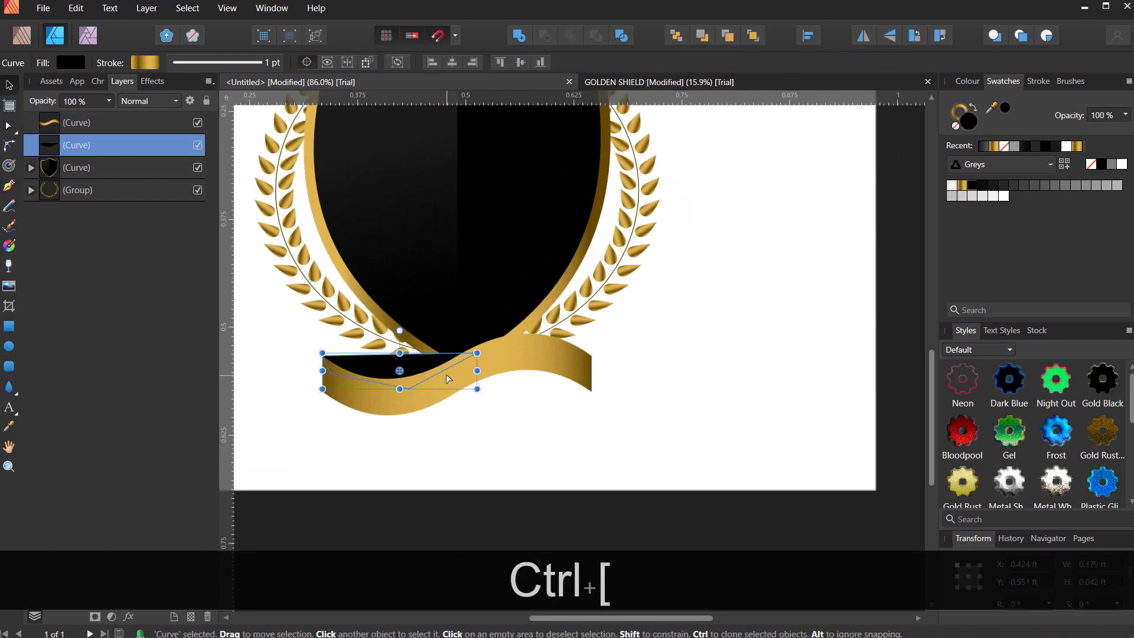
scroll(449, 379, "down", 4)
scroll(455, 372, "up", 4)
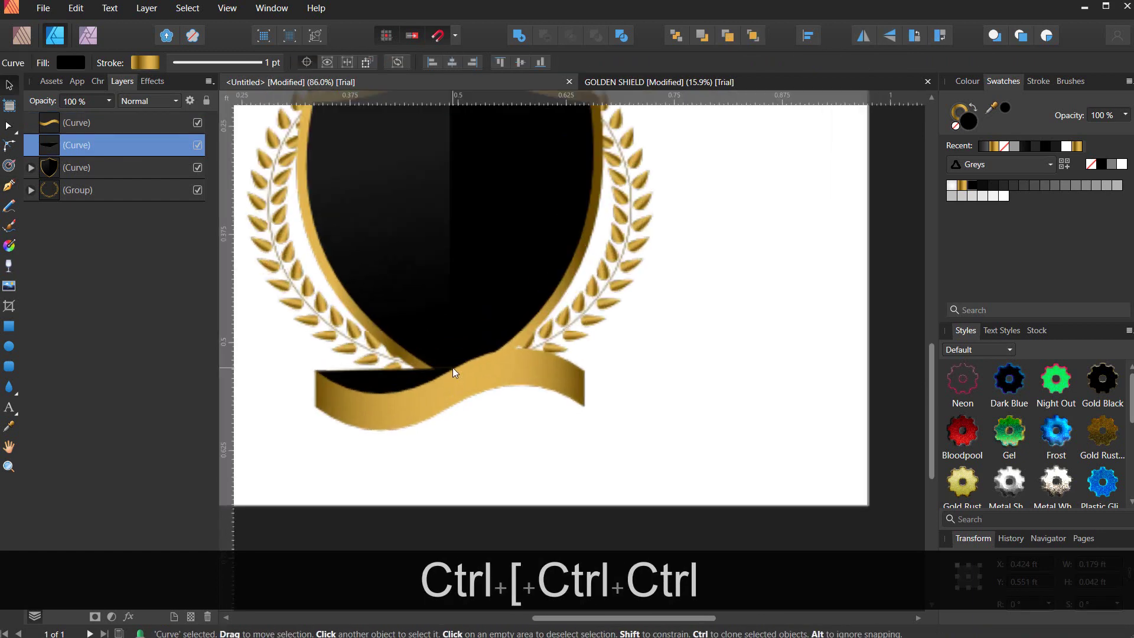
scroll(455, 372, "up", 2)
left_click_drag(481, 368, 490, 368)
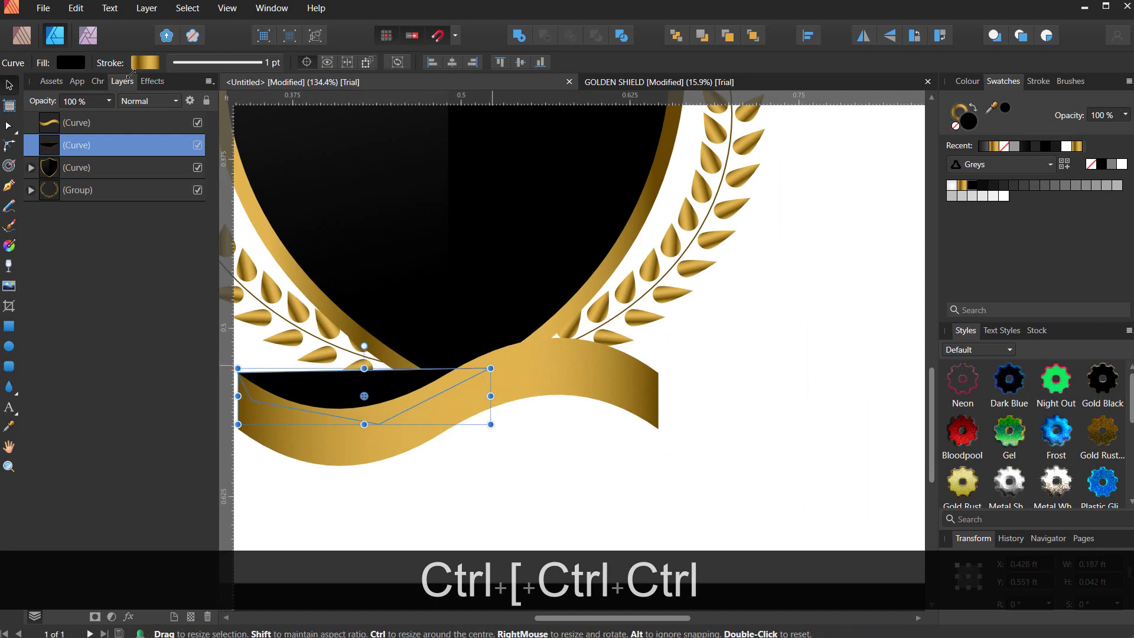
- Set the black piece's stroke style to None, then deselect it
left_click(189, 66)
left_click(180, 91)
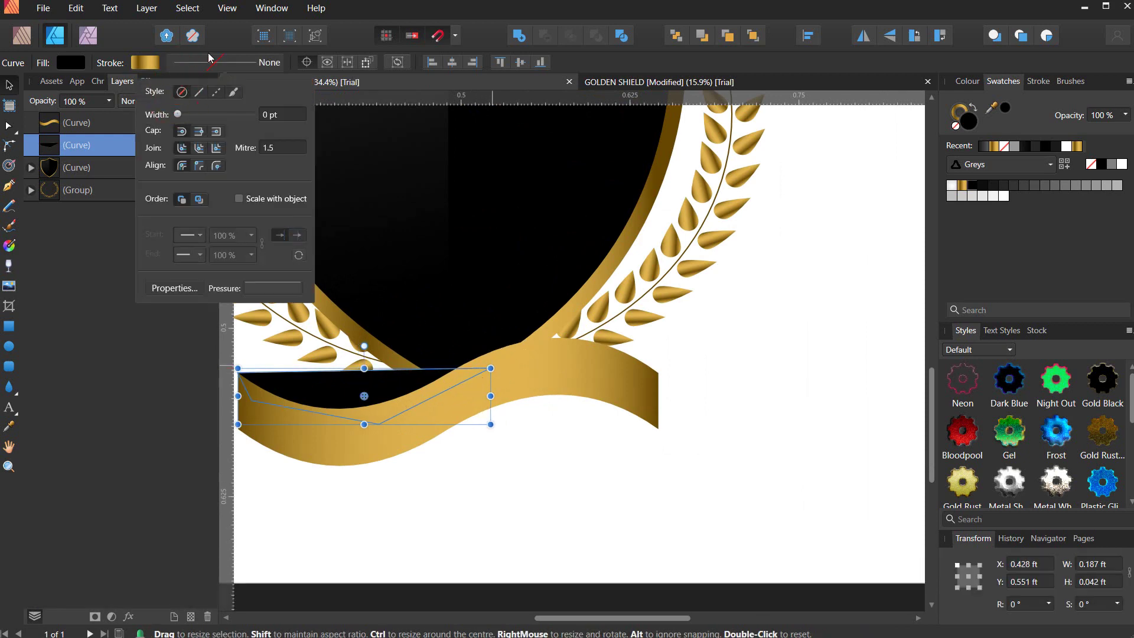
left_click(223, 37)
scroll(388, 354, "down", 6)
left_click(421, 395)
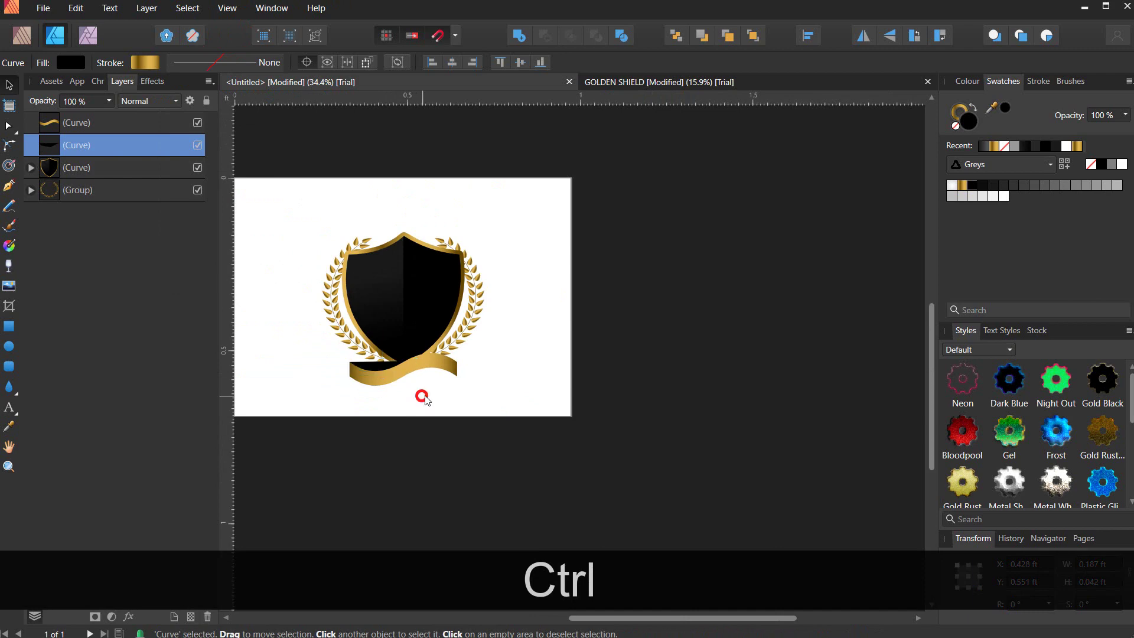
scroll(421, 395, "up", 2)
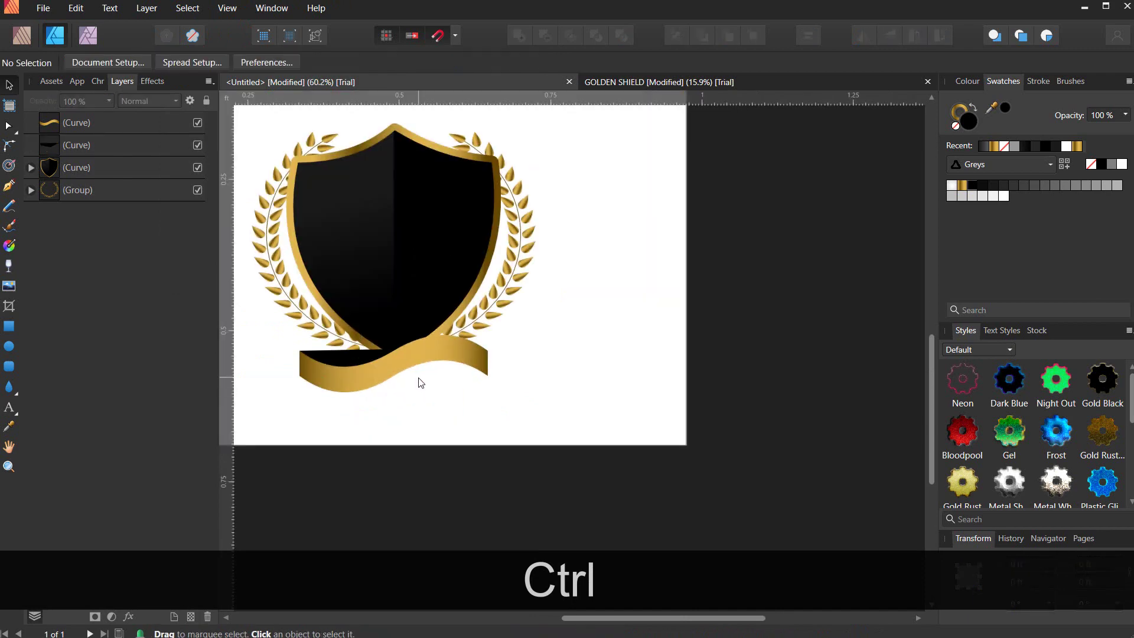
scroll(463, 472, "down", 1)
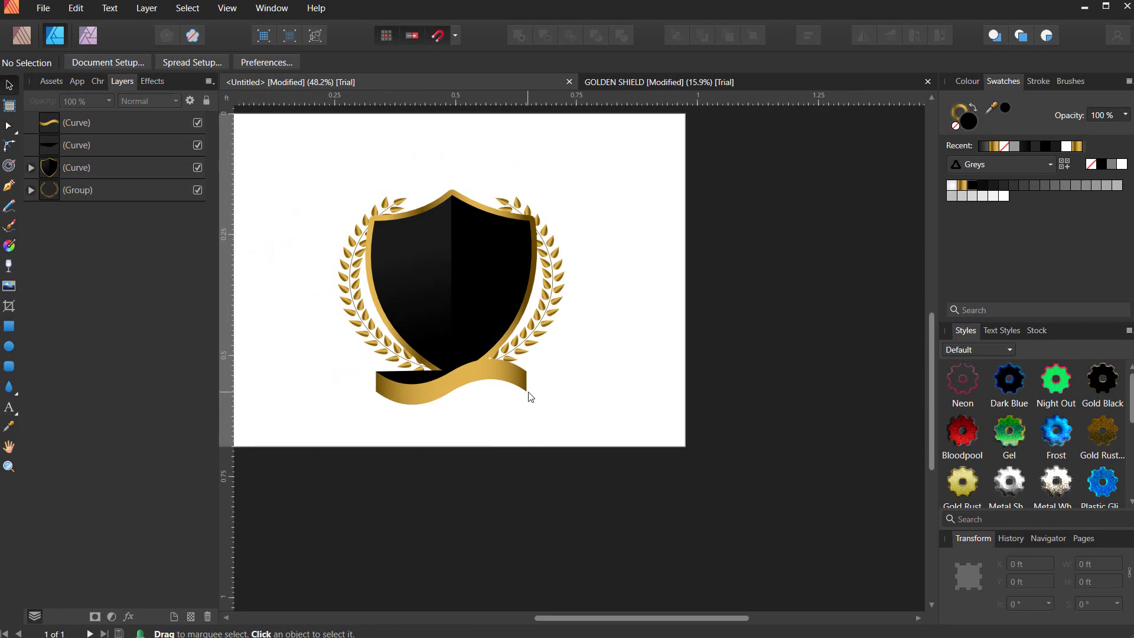
scroll(528, 400, "up", 4)
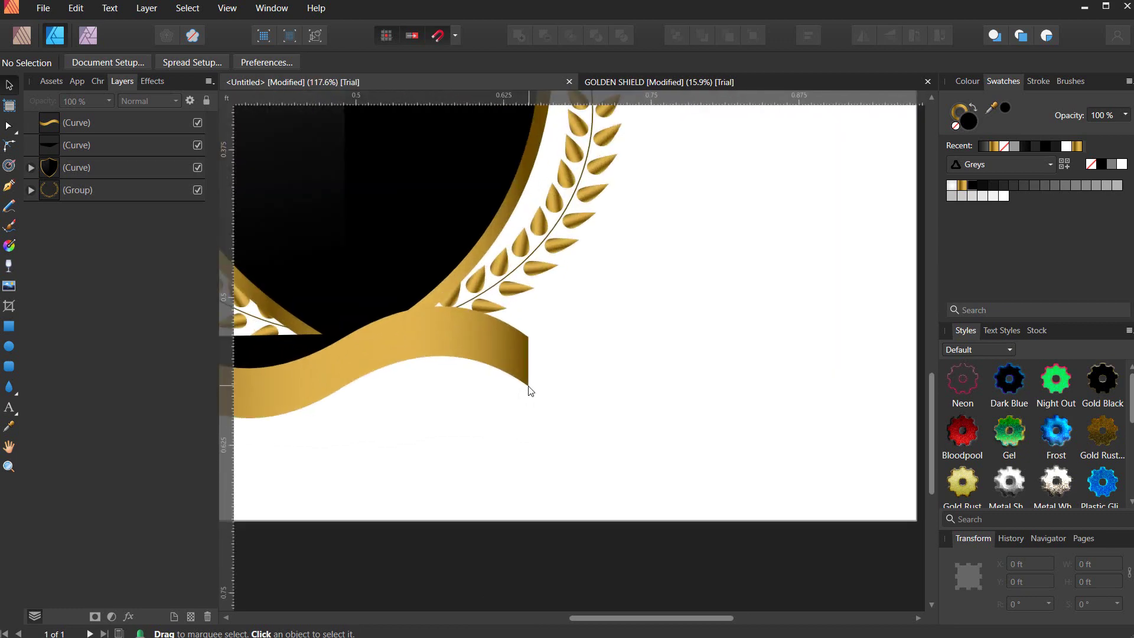
- Draw a separate closed four-sided pen shape beneath the ribbon's right end
left_click(526, 387)
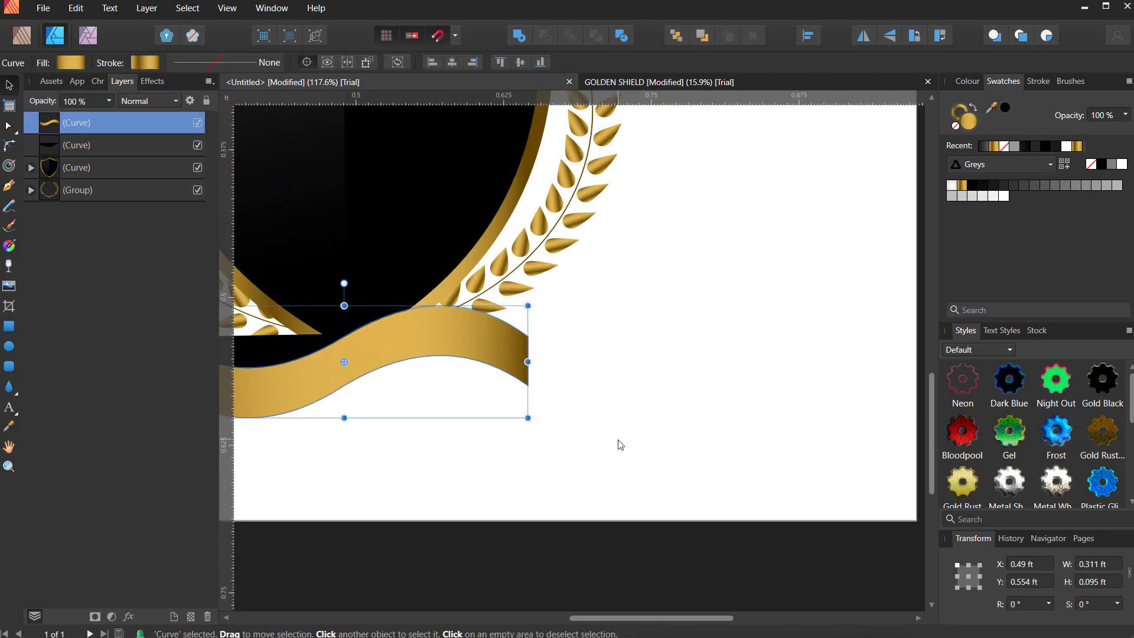
key("p")
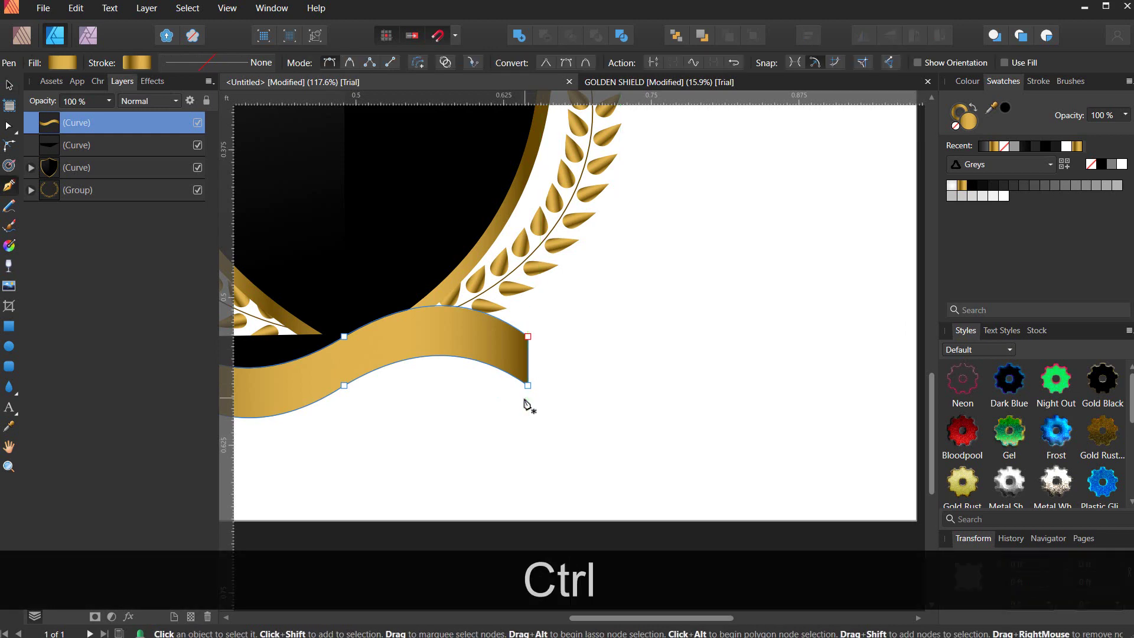
key("ctrl+d")
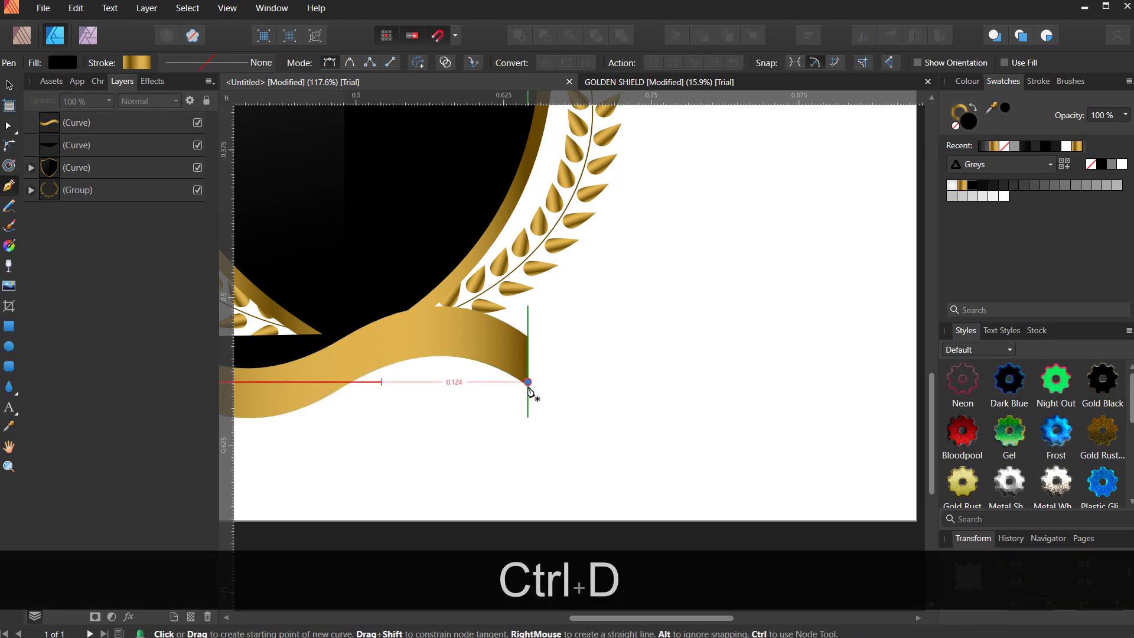
left_click(527, 382)
left_click(356, 382)
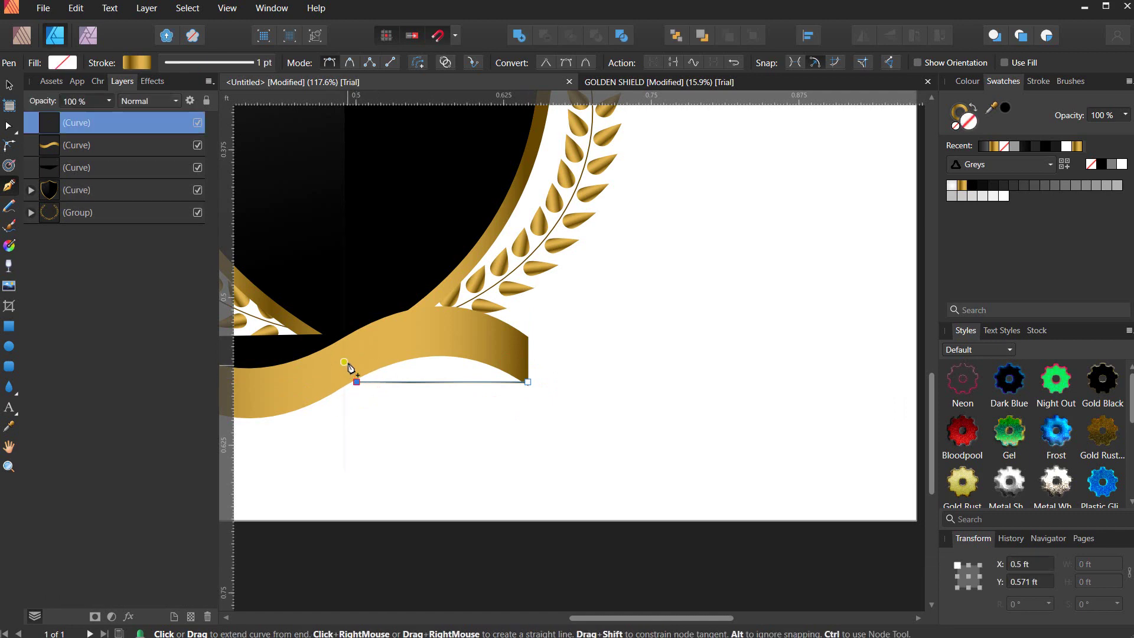
left_click(344, 356)
left_click(483, 342)
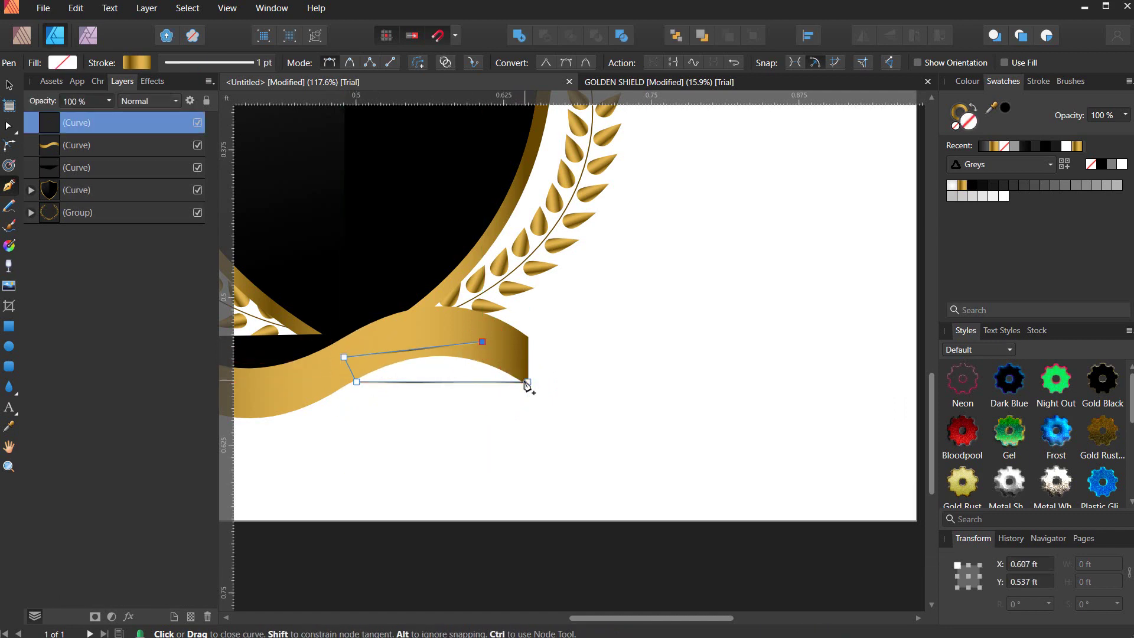
left_click(528, 382)
- Fill the new shape with the shield's black, send it behind the ribbon, and extend it left
key("v")
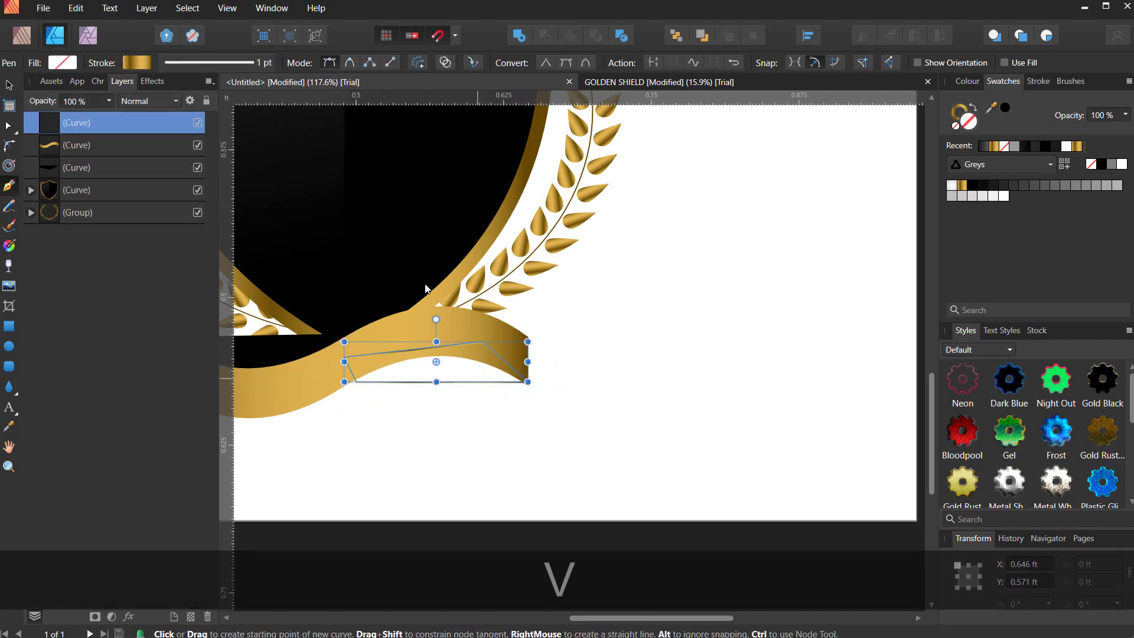
key("i")
left_click(415, 254)
key("v")
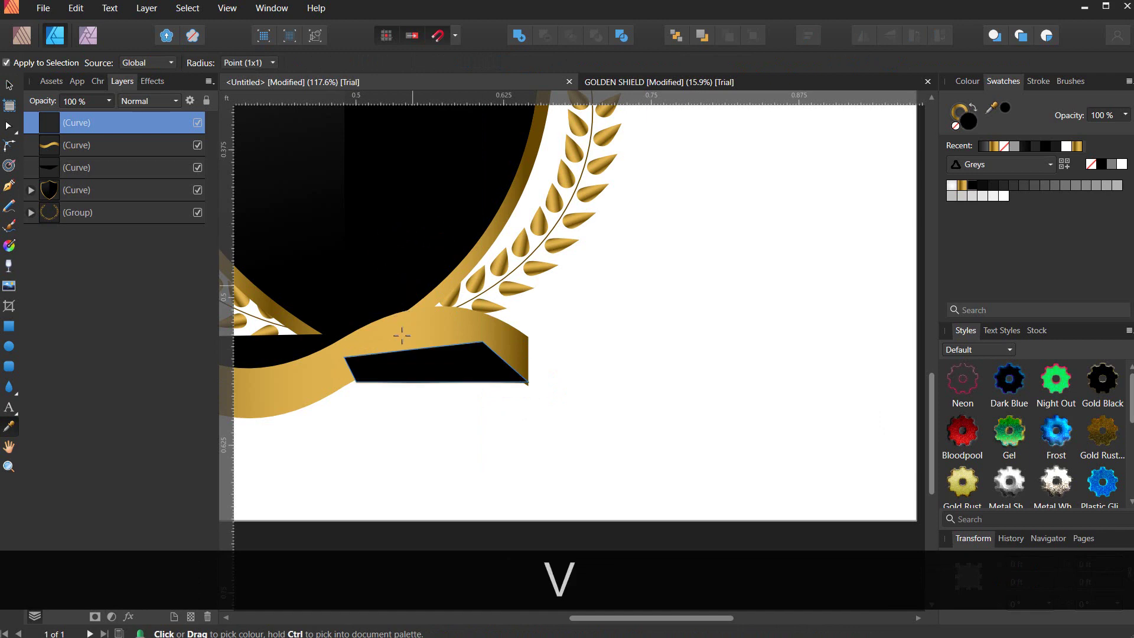
key("ctrl+bracketleft")
key("ctrl+bracketleft")
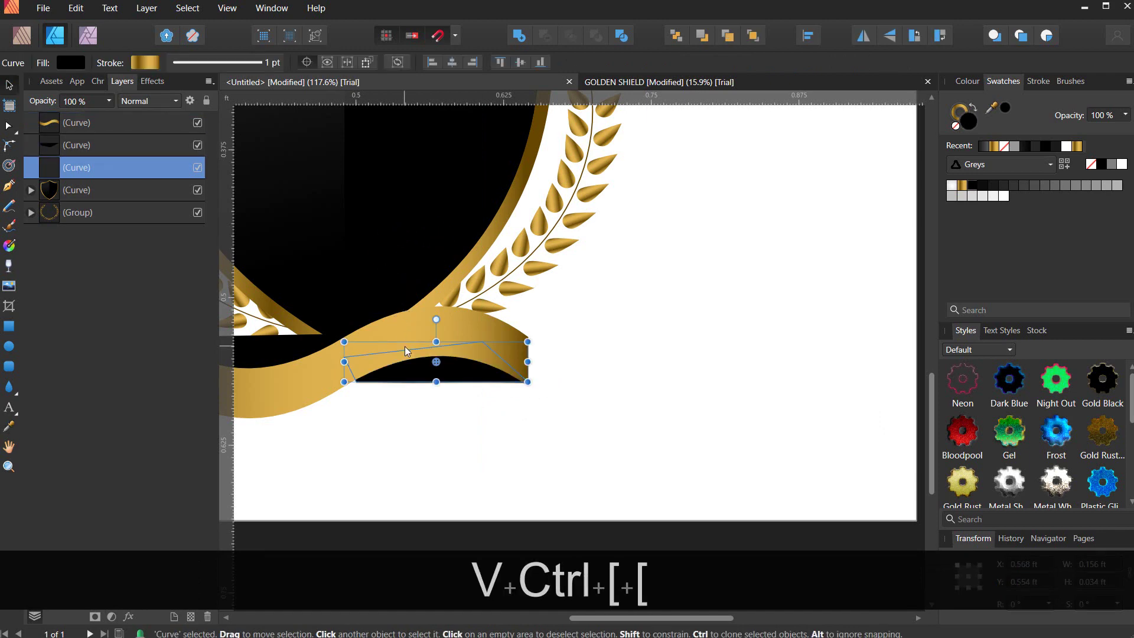
scroll(348, 362, "up", 2, "ctrl")
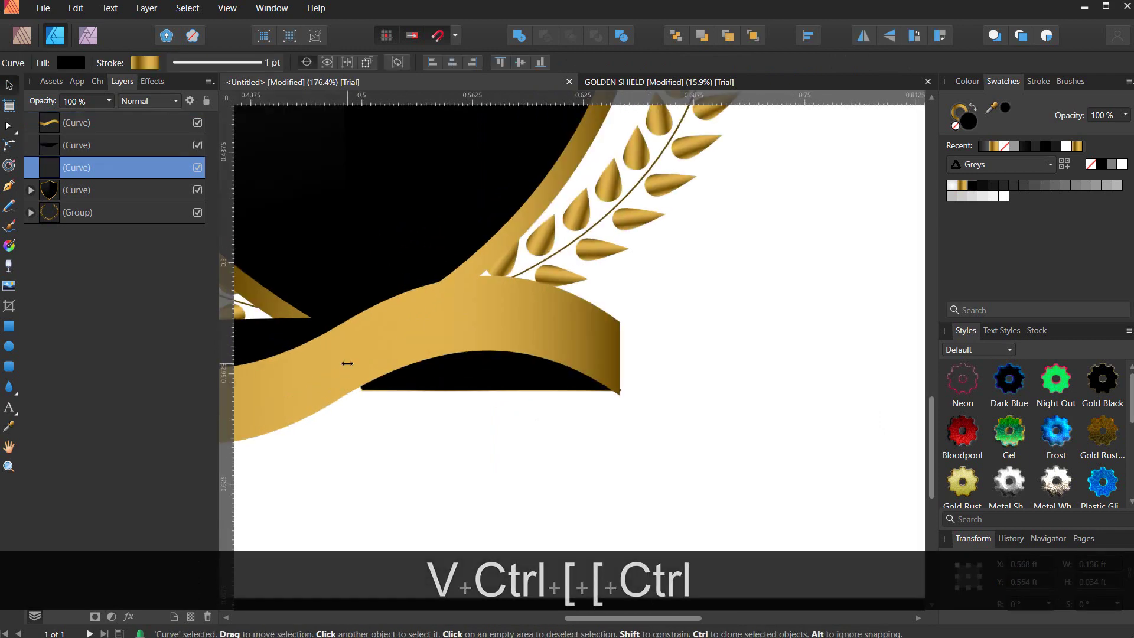
left_click_drag(338, 358, 324, 359)
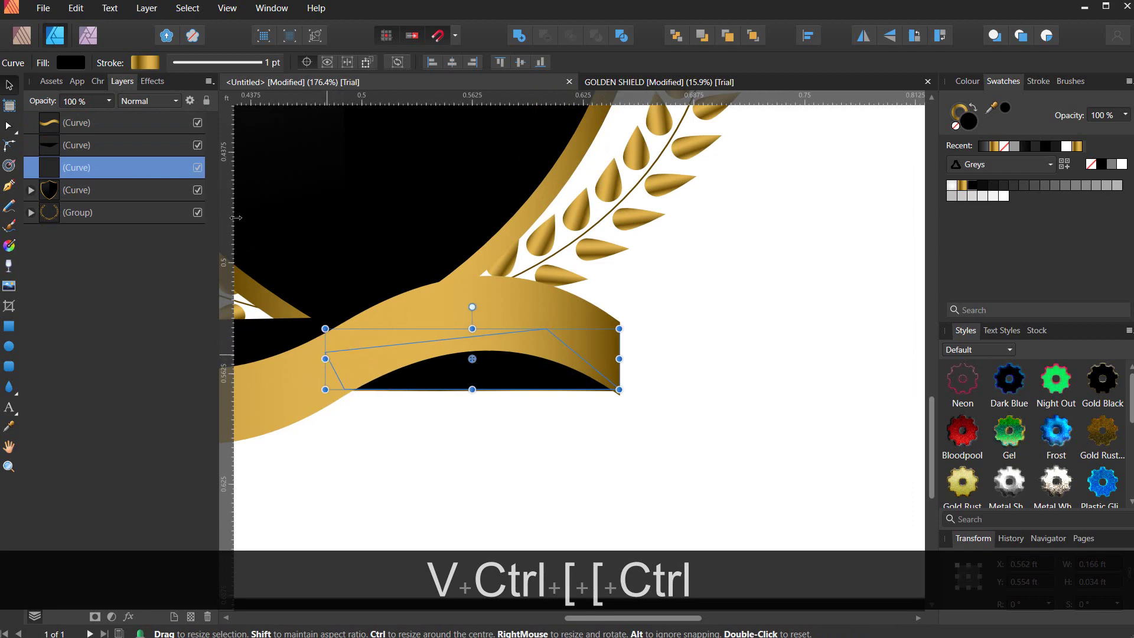
- Set the black shape's stroke style to None, then deselect it
left_click(219, 67)
left_click(182, 93)
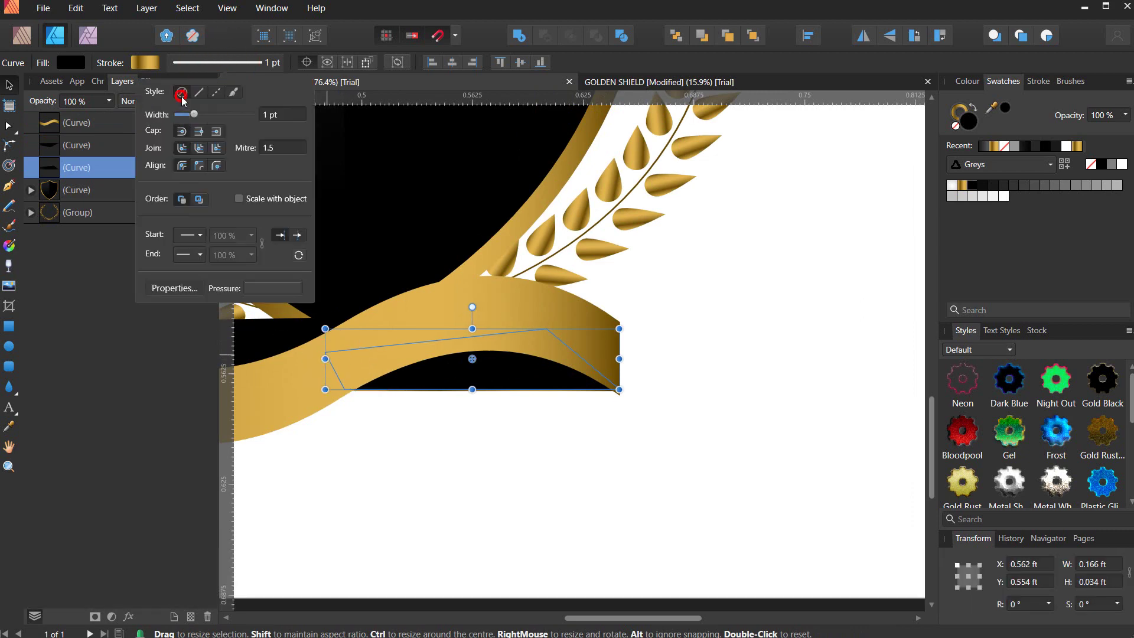
scroll(554, 347, "down", 6, "ctrl")
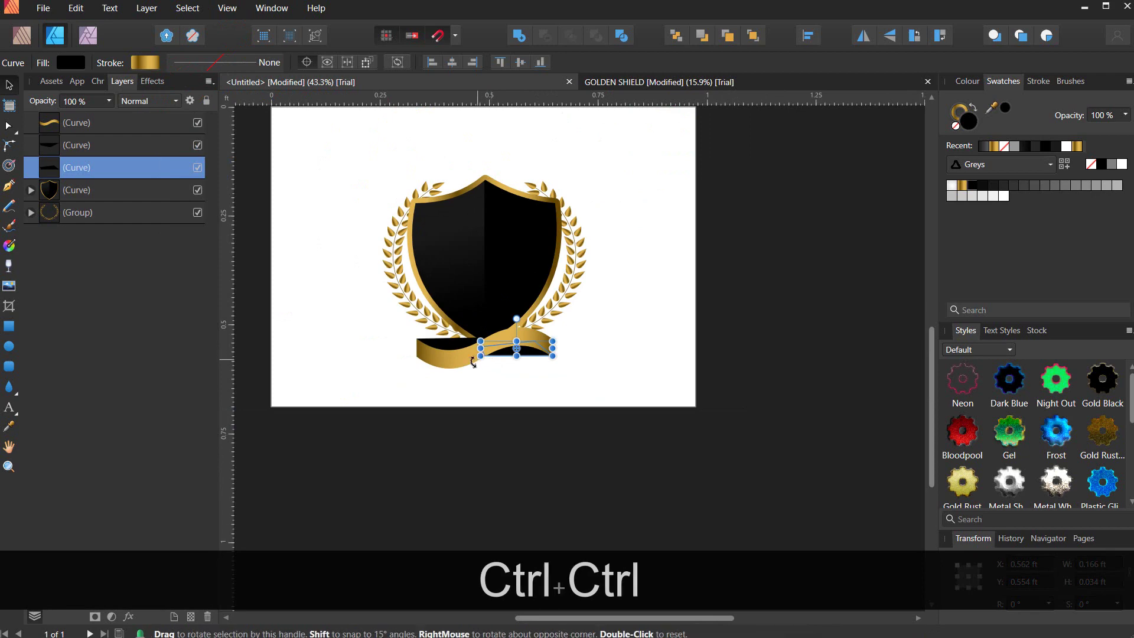
left_click(476, 383)
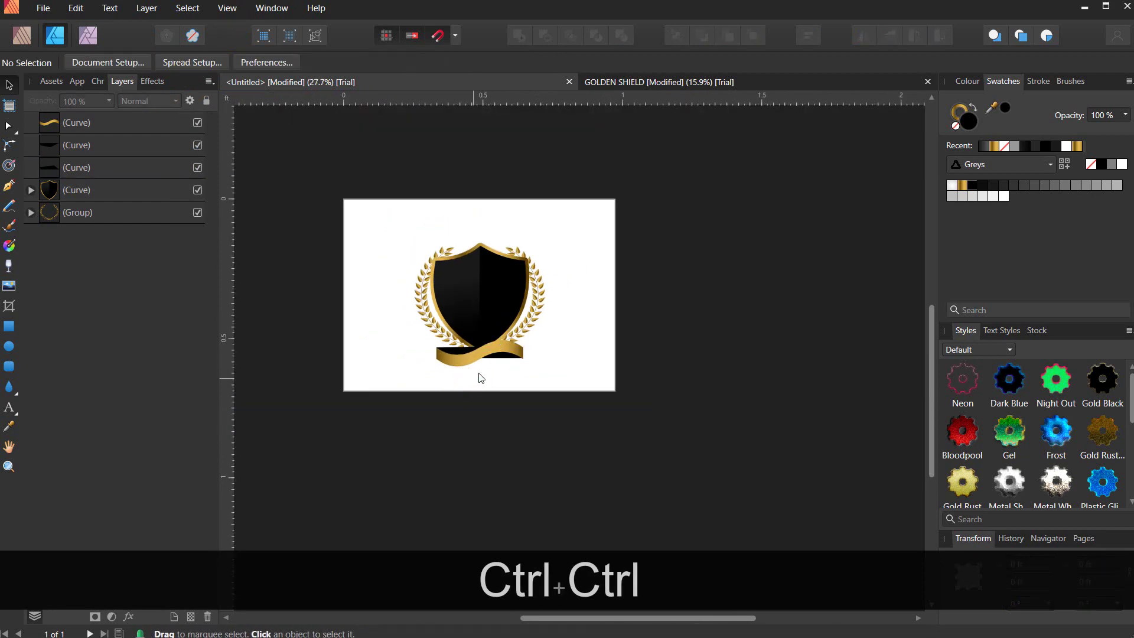
scroll(477, 382, "up", 3, "ctrl")
scroll(465, 367, "down", 2, "ctrl")
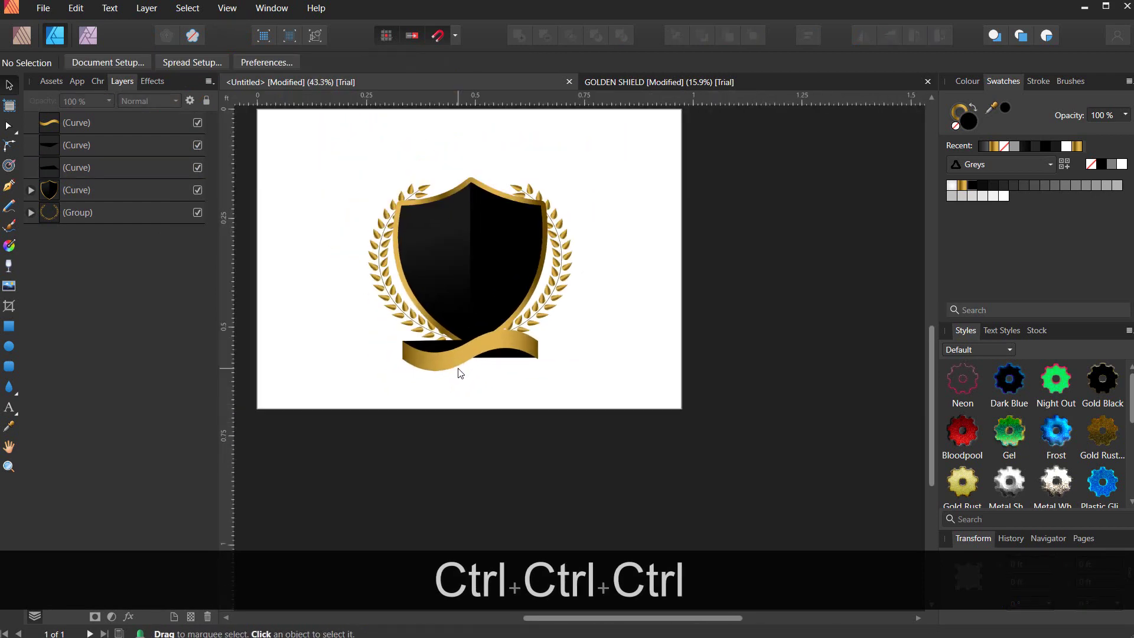